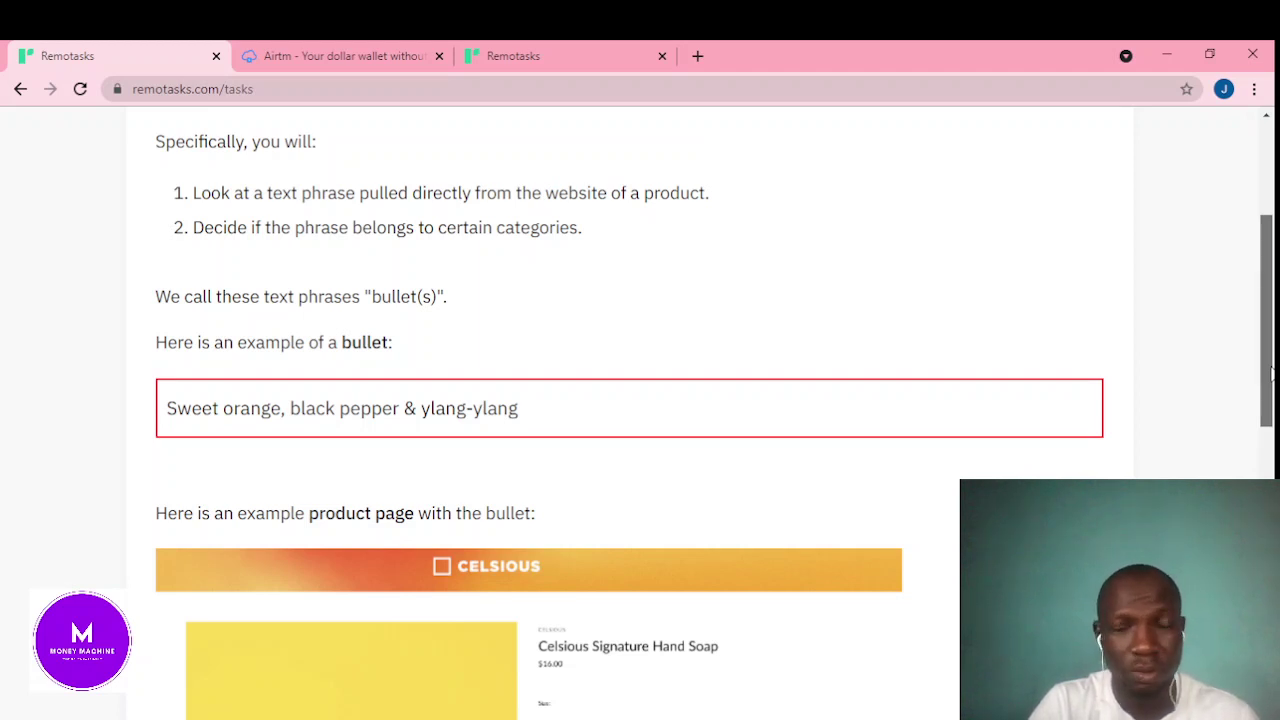
# - Read the course page that explains what a bullet is and shows the example product page
pyautogui.moveTo(1271, 372)
pyautogui.mouseDown()
pyautogui.moveTo(1273, 318)
pyautogui.moveTo(1273, 375)
pyautogui.mouseUp()
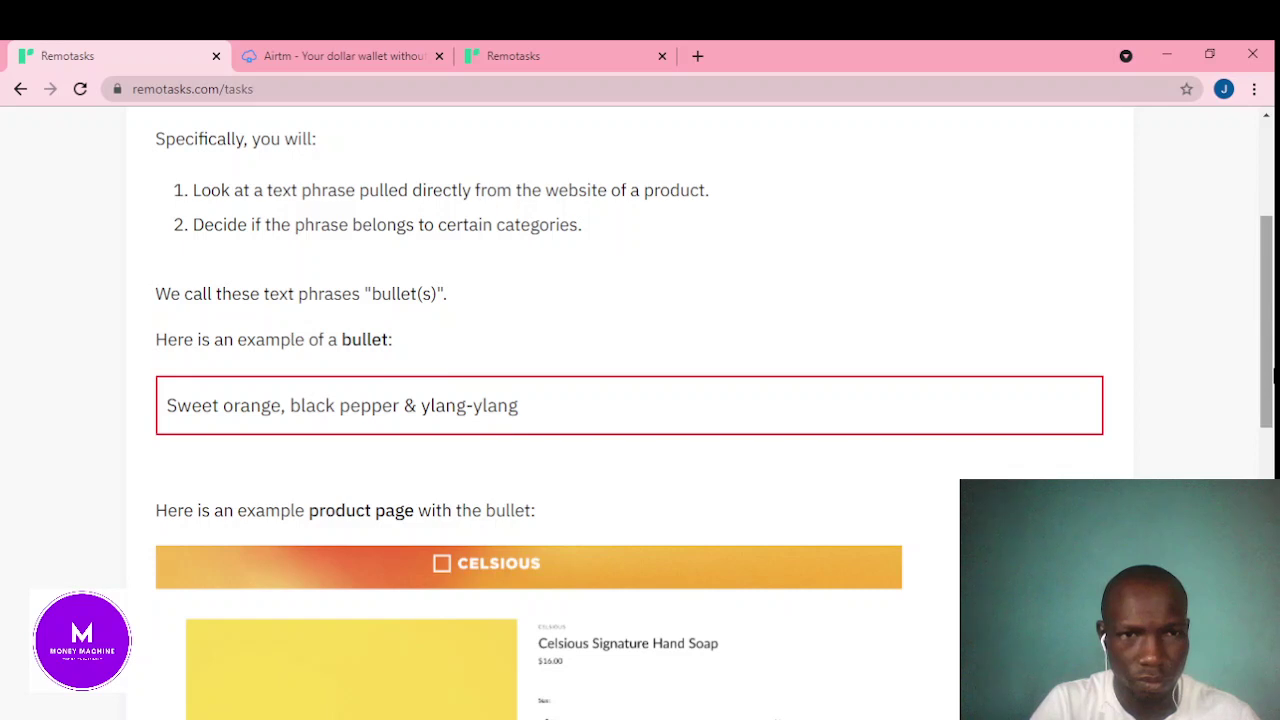
pyautogui.moveTo(1273, 375); pyautogui.dragTo(1275, 489)
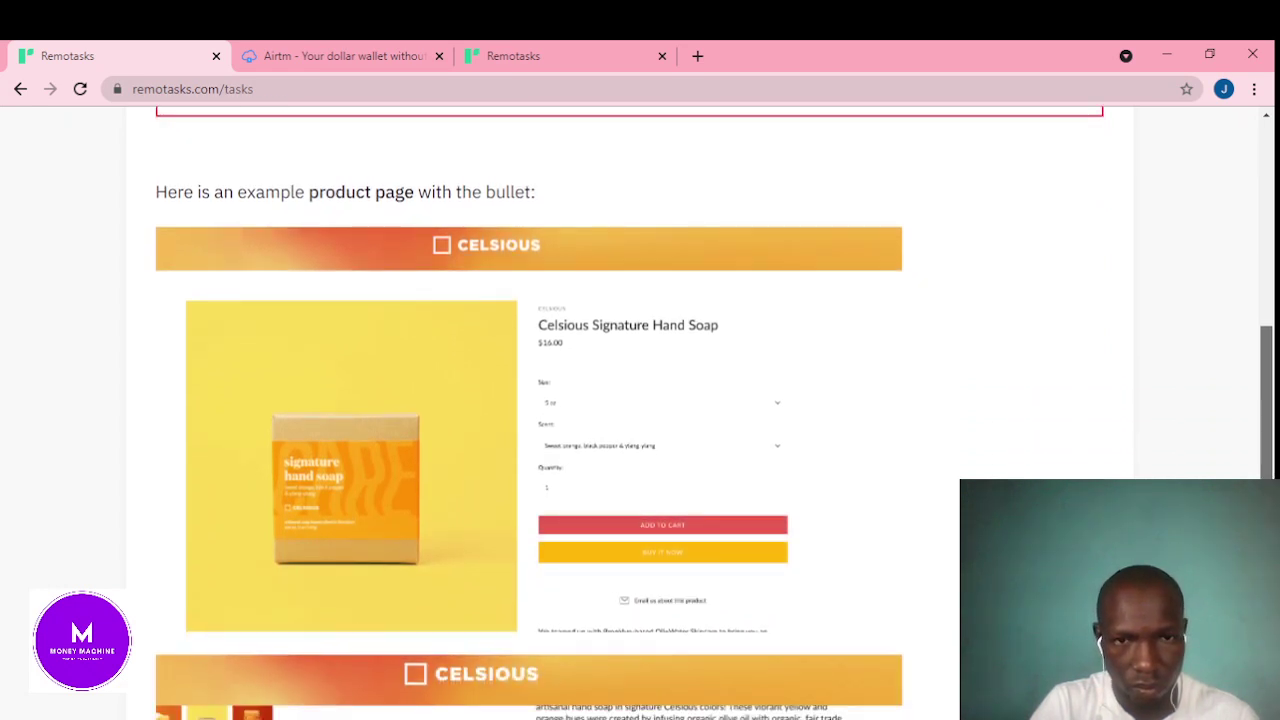
pyautogui.moveTo(1275, 489); pyautogui.dragTo(1275, 663)
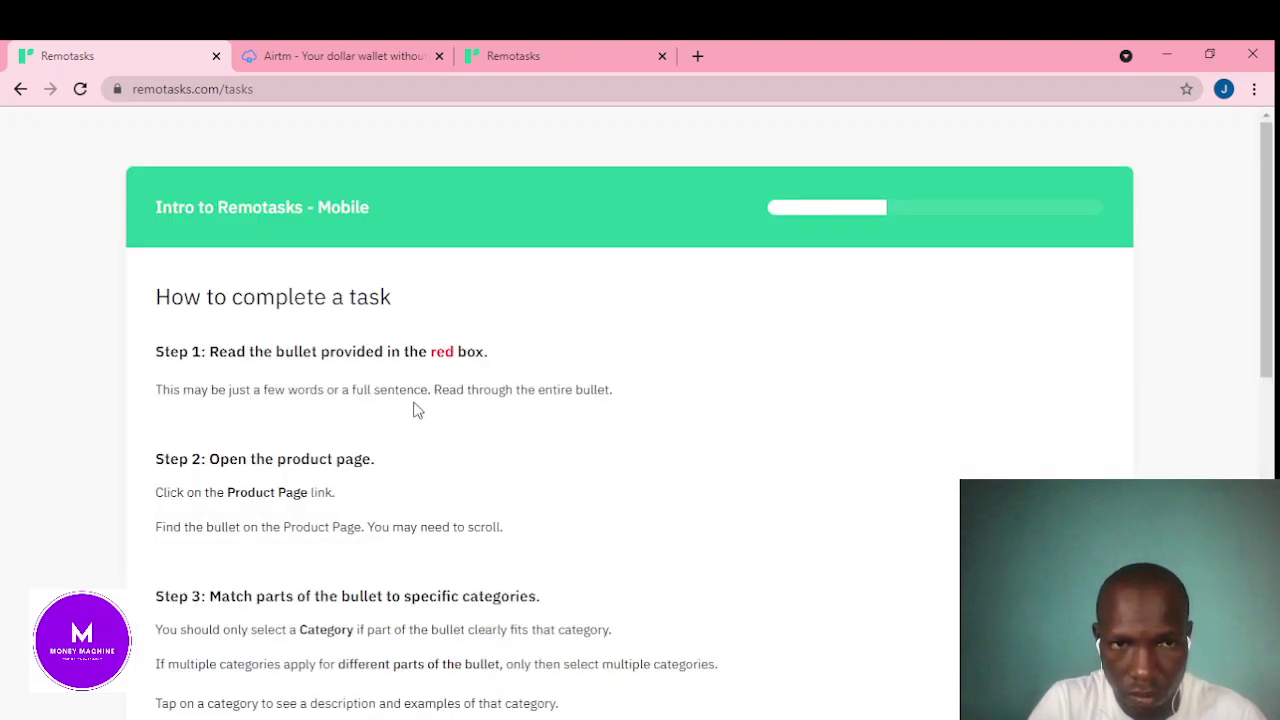
# - Read the task instructions from reading the bullet and matching categories through confirming the selection and copying the matching text
pyautogui.moveTo(1270, 262); pyautogui.dragTo(1273, 318)
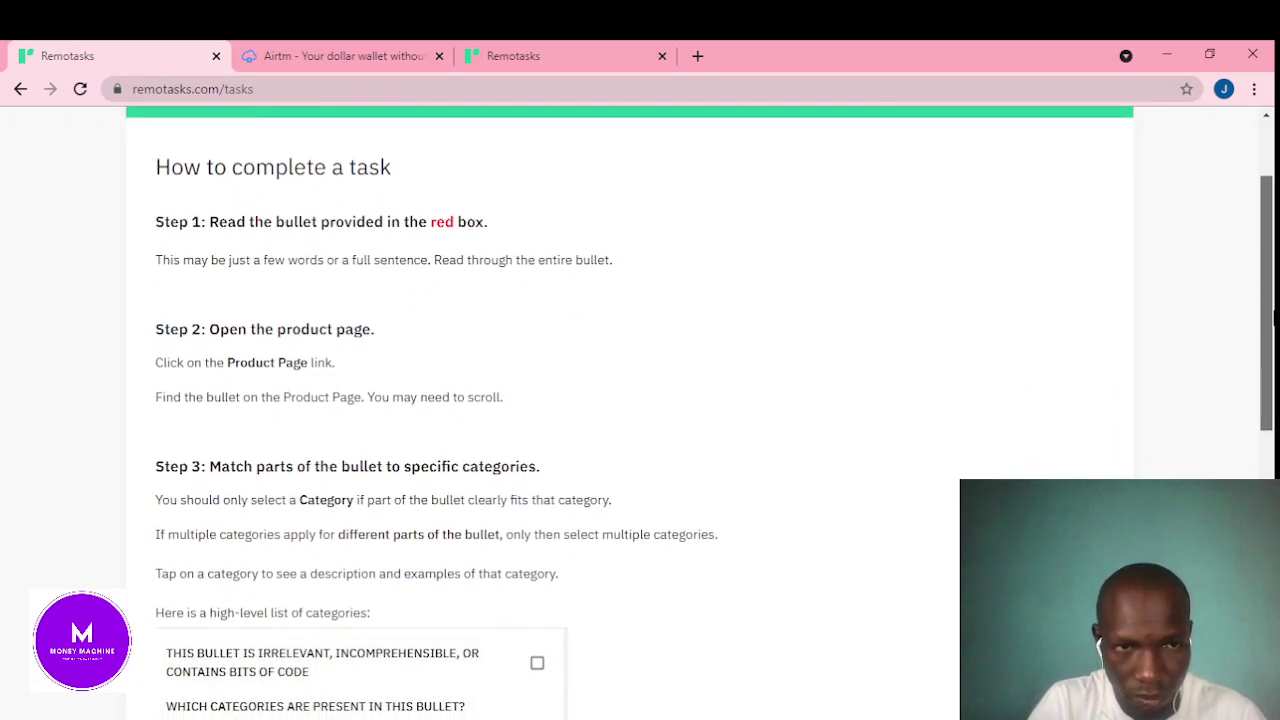
pyautogui.moveTo(1273, 318)
pyautogui.mouseDown()
pyautogui.moveTo(1273, 566)
pyautogui.moveTo(1273, 285)
pyautogui.moveTo(1271, 314)
pyautogui.mouseUp()
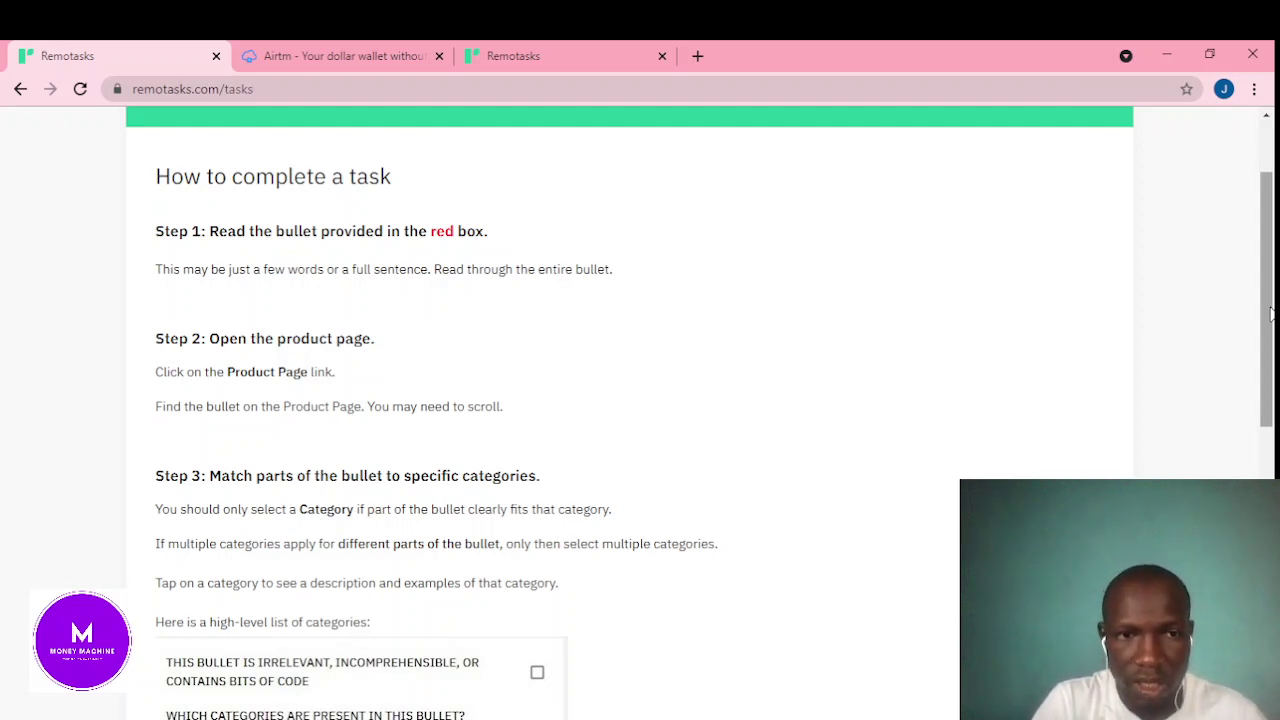
pyautogui.moveTo(1271, 313); pyautogui.dragTo(1274, 567)
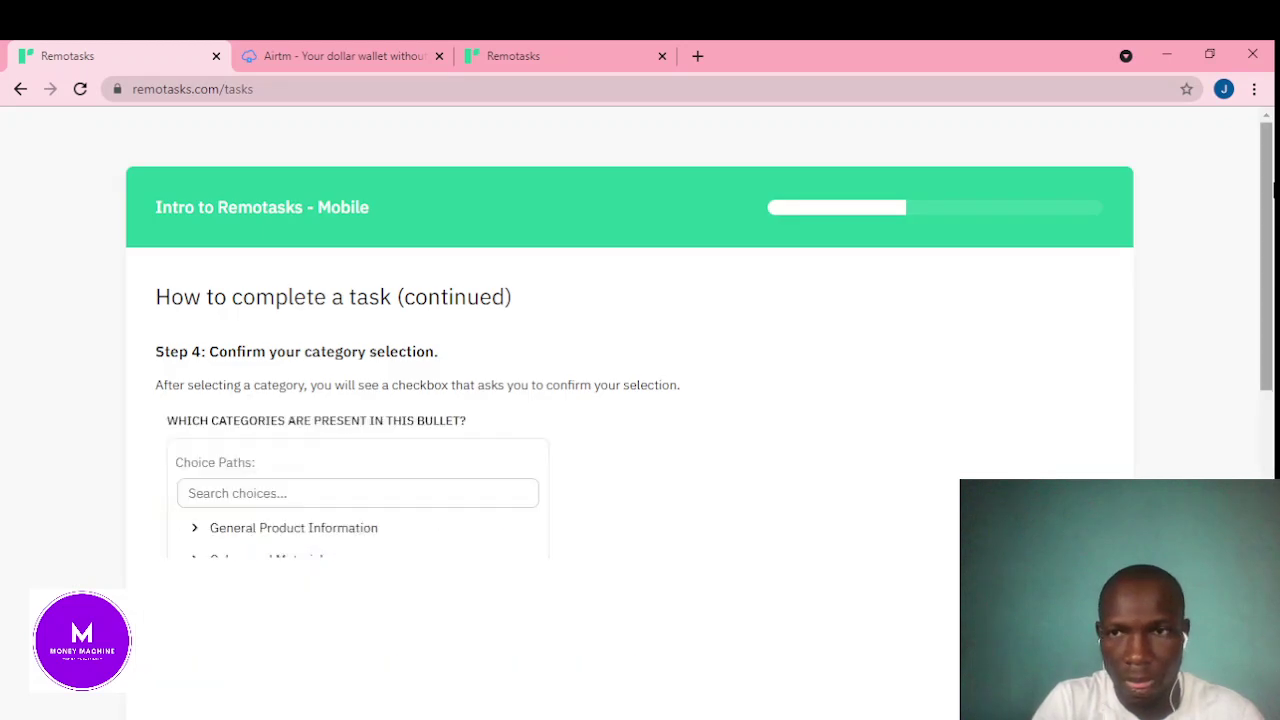
pyautogui.moveTo(1273, 210); pyautogui.dragTo(1268, 368)
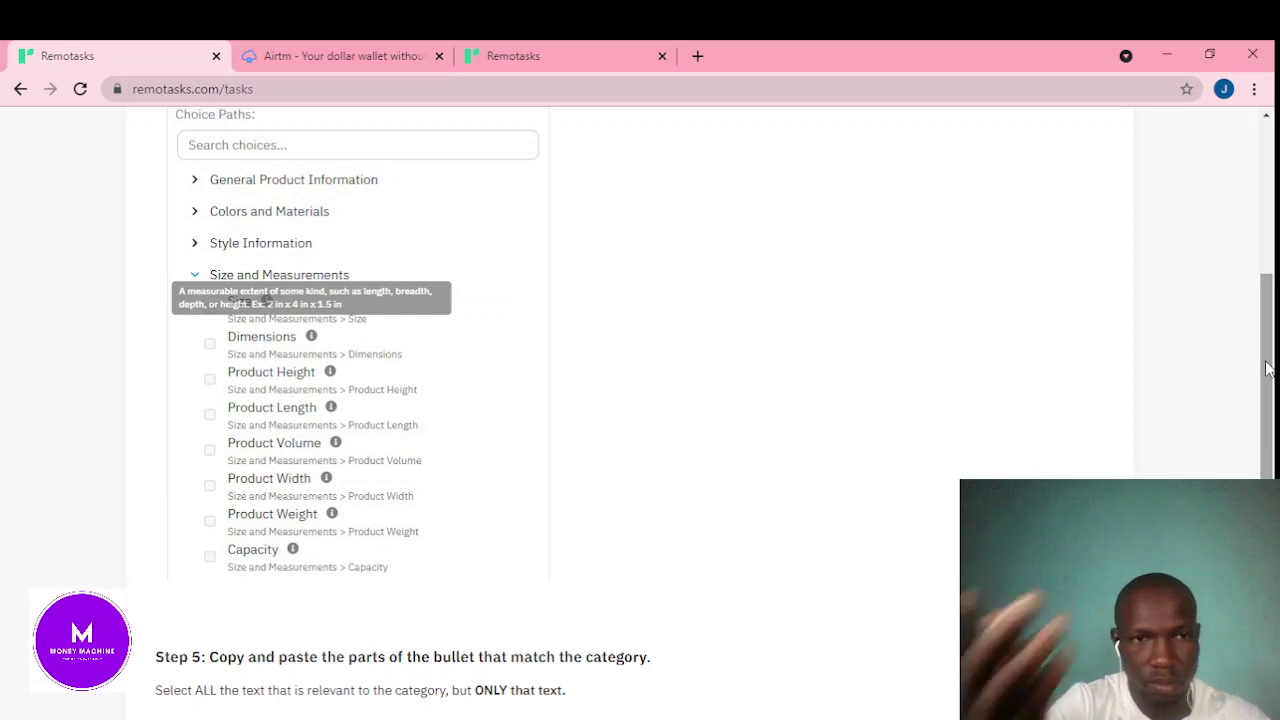
pyautogui.moveTo(1268, 368); pyautogui.dragTo(1271, 545)
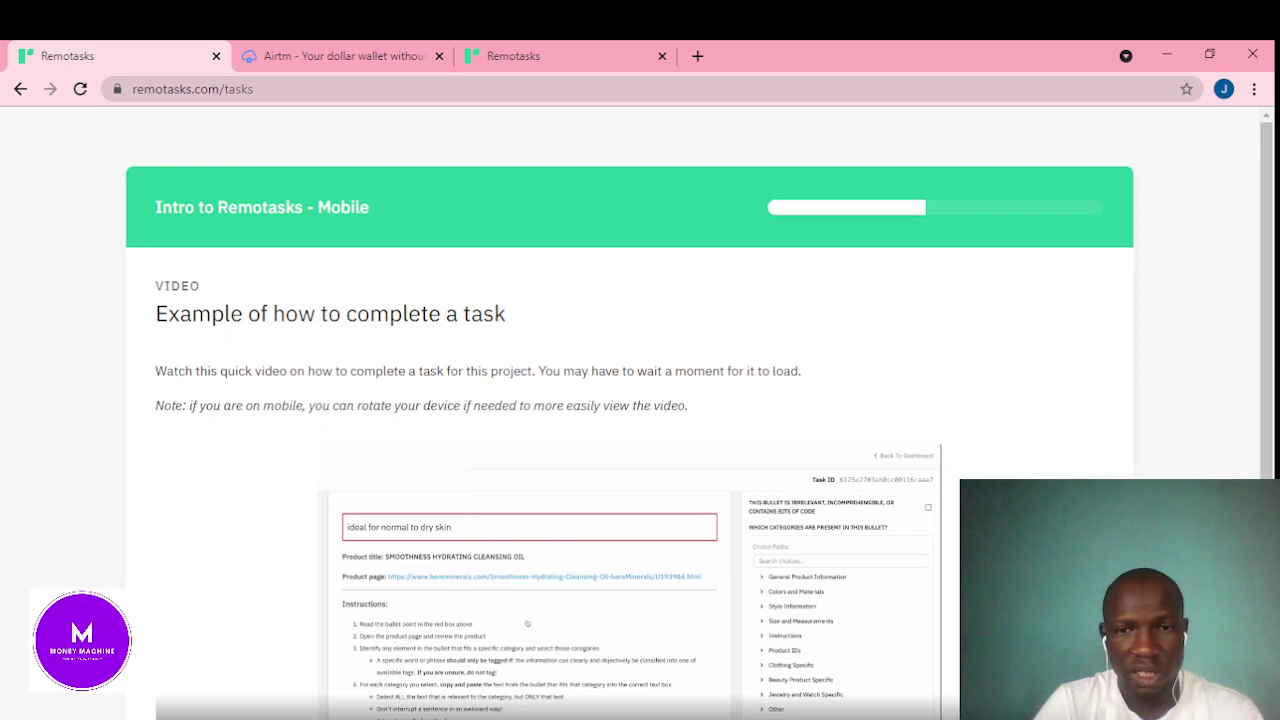
# - Play the "Example of how to complete a task" video and show it full screen
pyautogui.moveTo(1270, 316); pyautogui.dragTo(1260, 397)
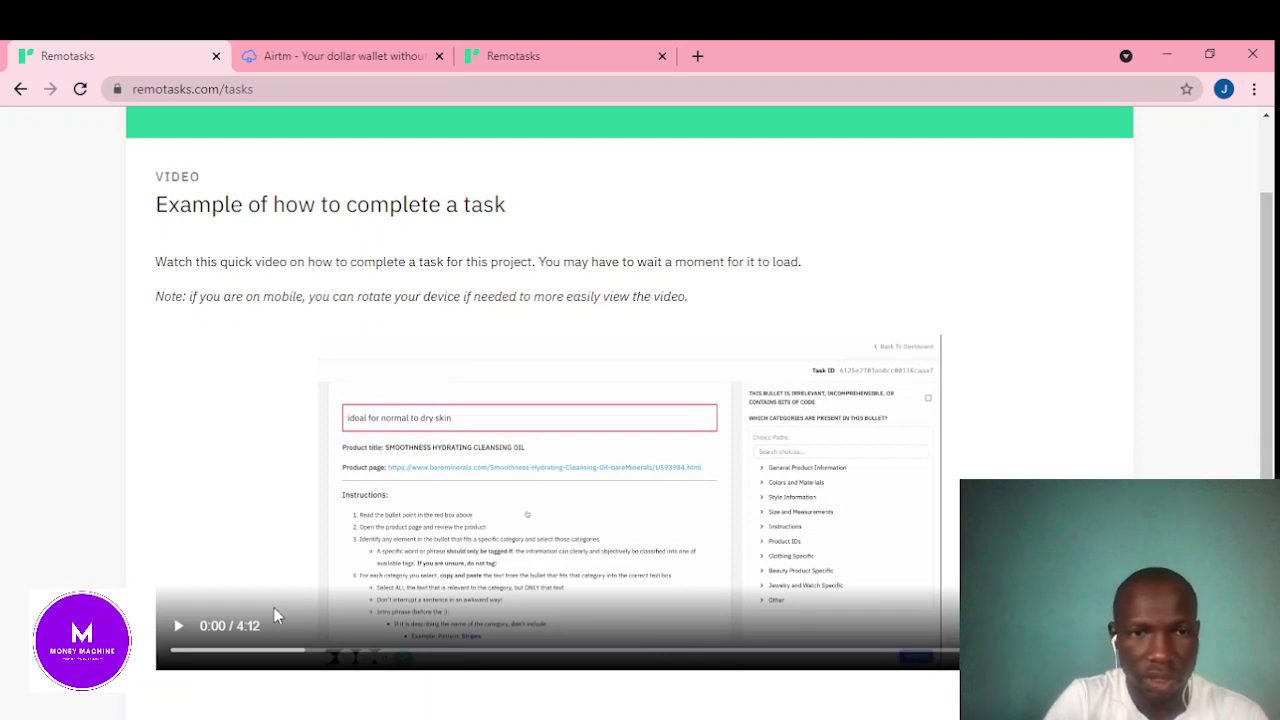
pyautogui.click(180, 627)
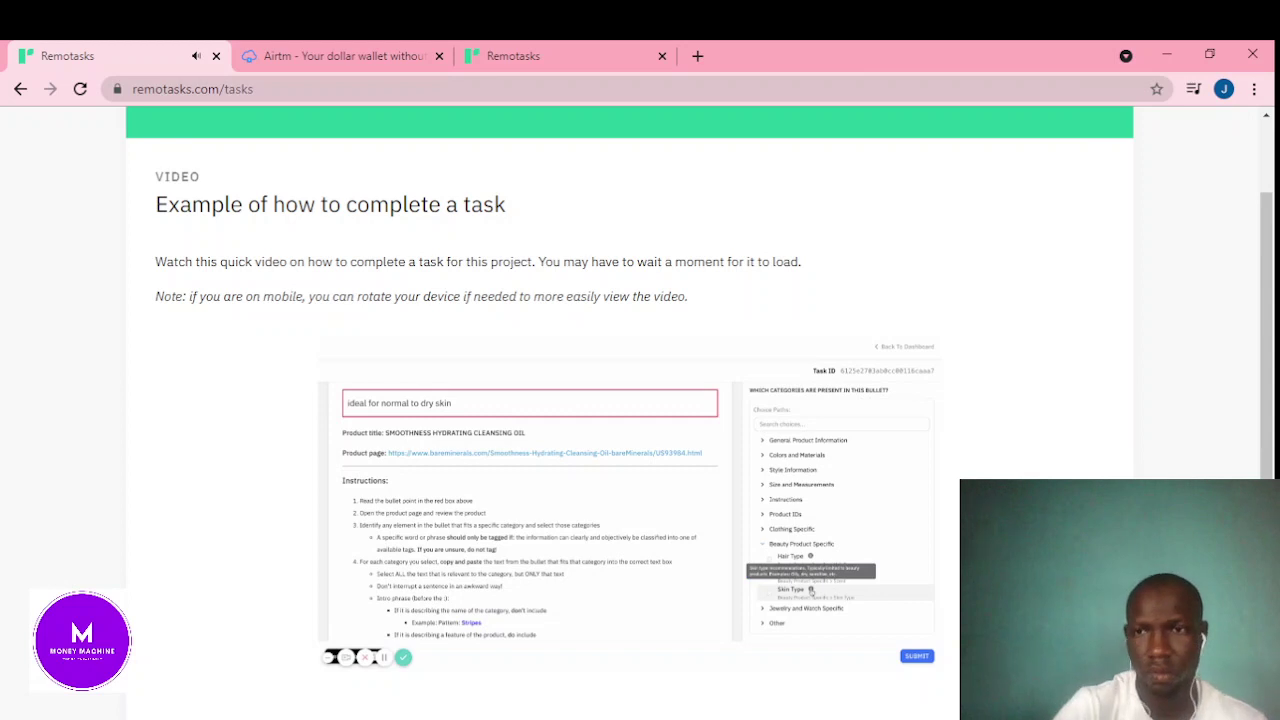
pyautogui.moveTo(1274, 420); pyautogui.dragTo(1274, 450)
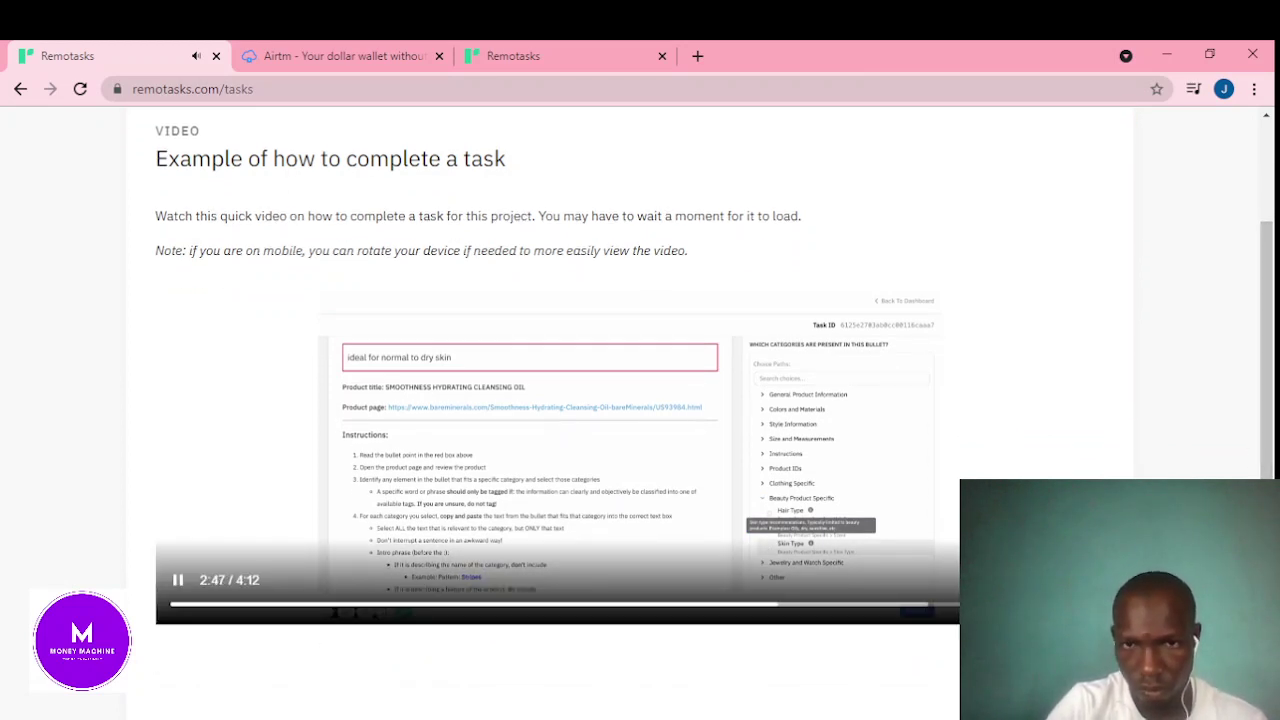
pyautogui.press('f')
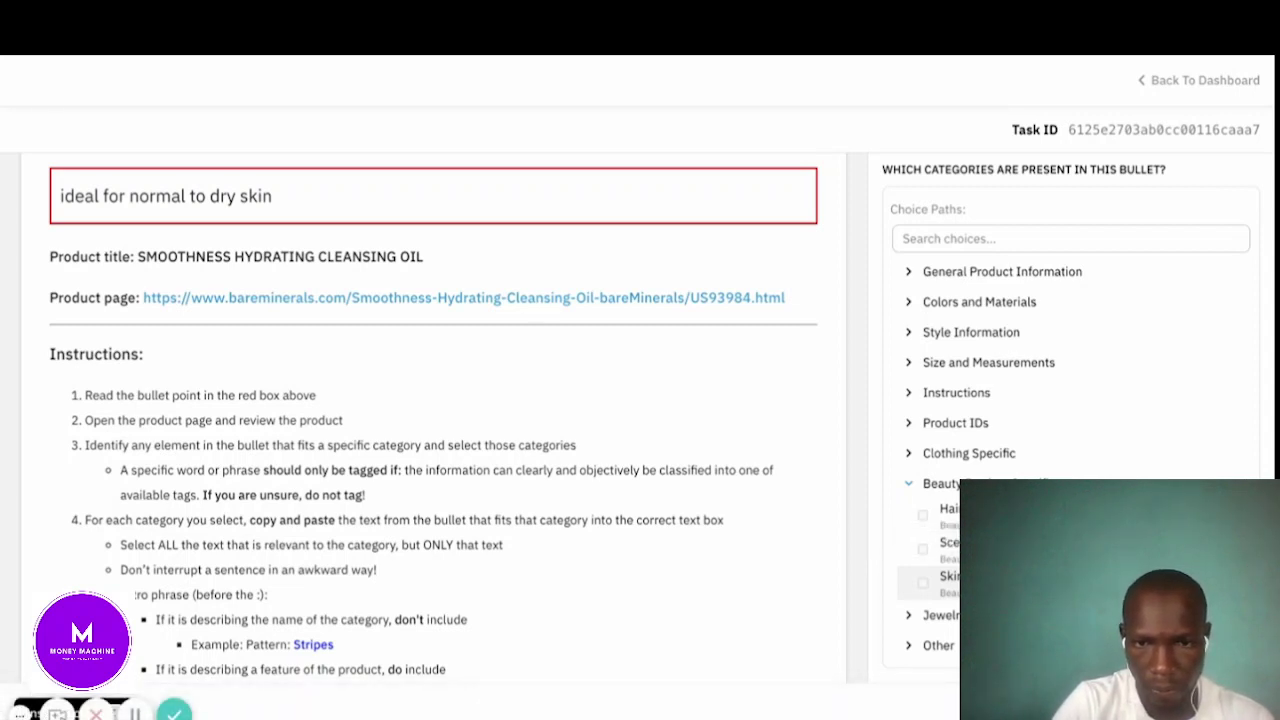
# - Select the Skin Type category for the bullet and confirm that the text describes the type of skin the product is for
pyautogui.click(924, 584)
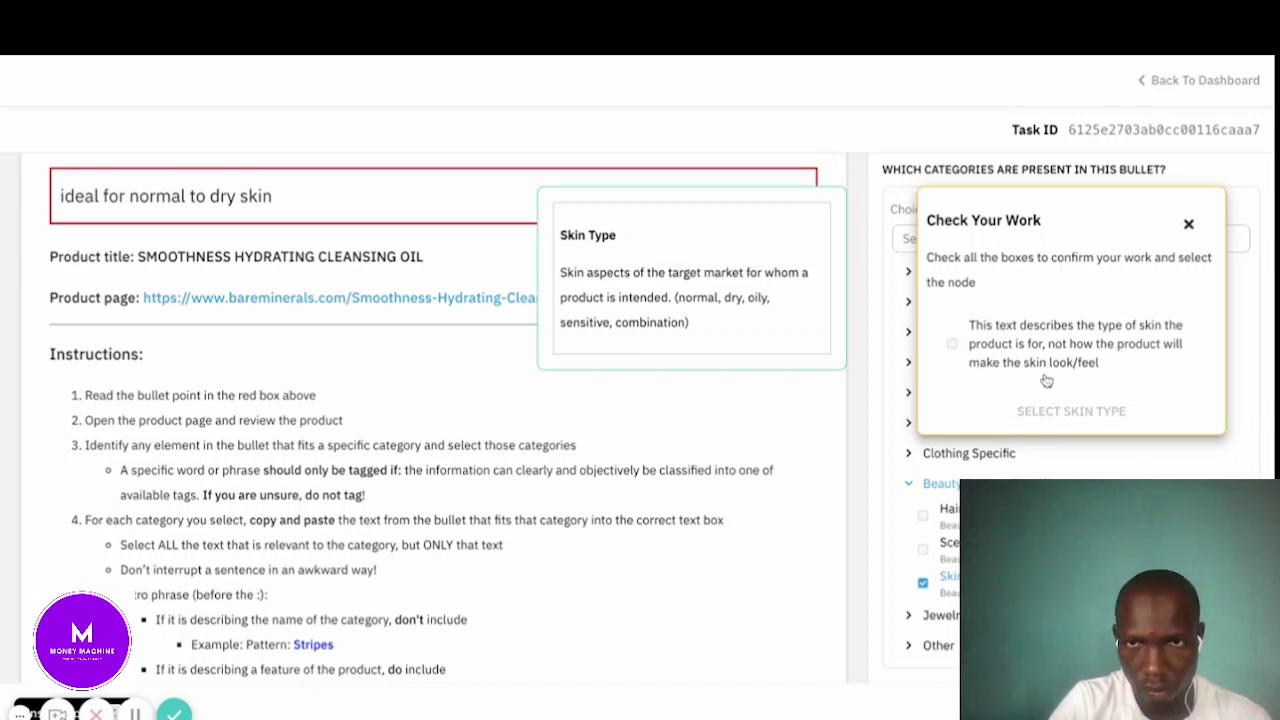
pyautogui.click(953, 344)
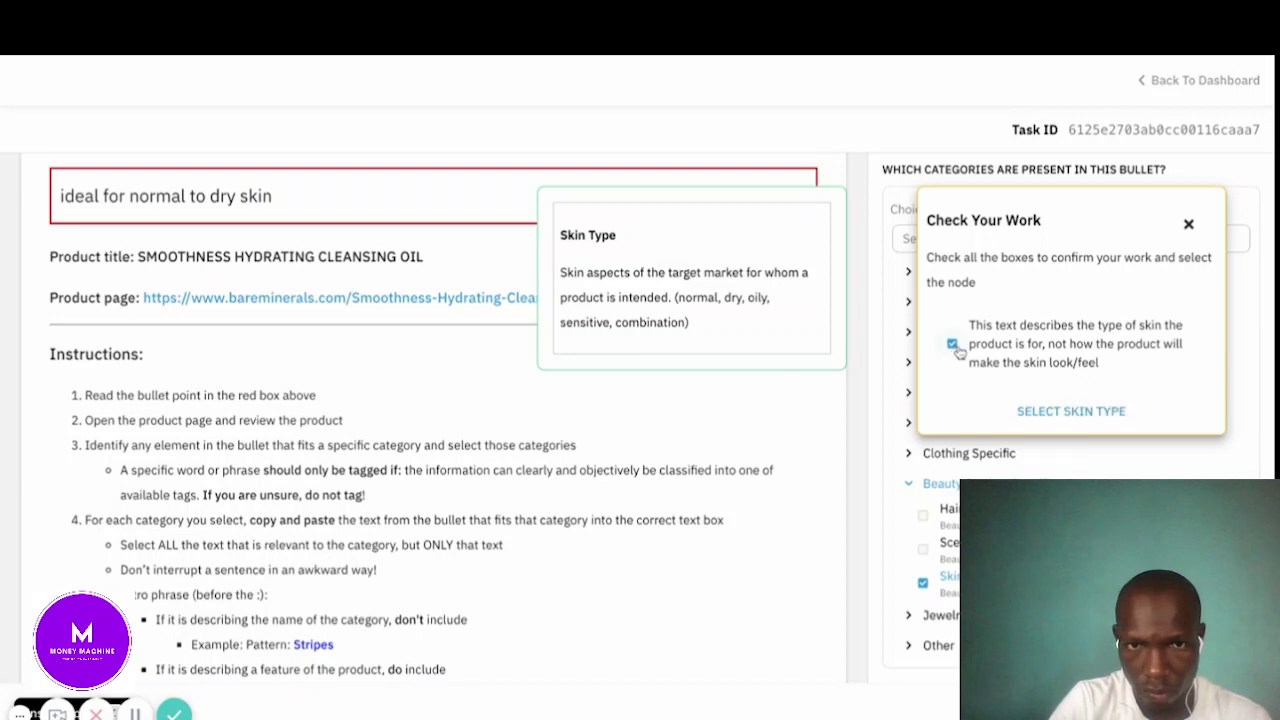
pyautogui.click(1045, 412)
# - Copy the bullet text "ideal for normal to dry skin" into the Skin Type text box
pyautogui.scroll(-2, 1045, 415)
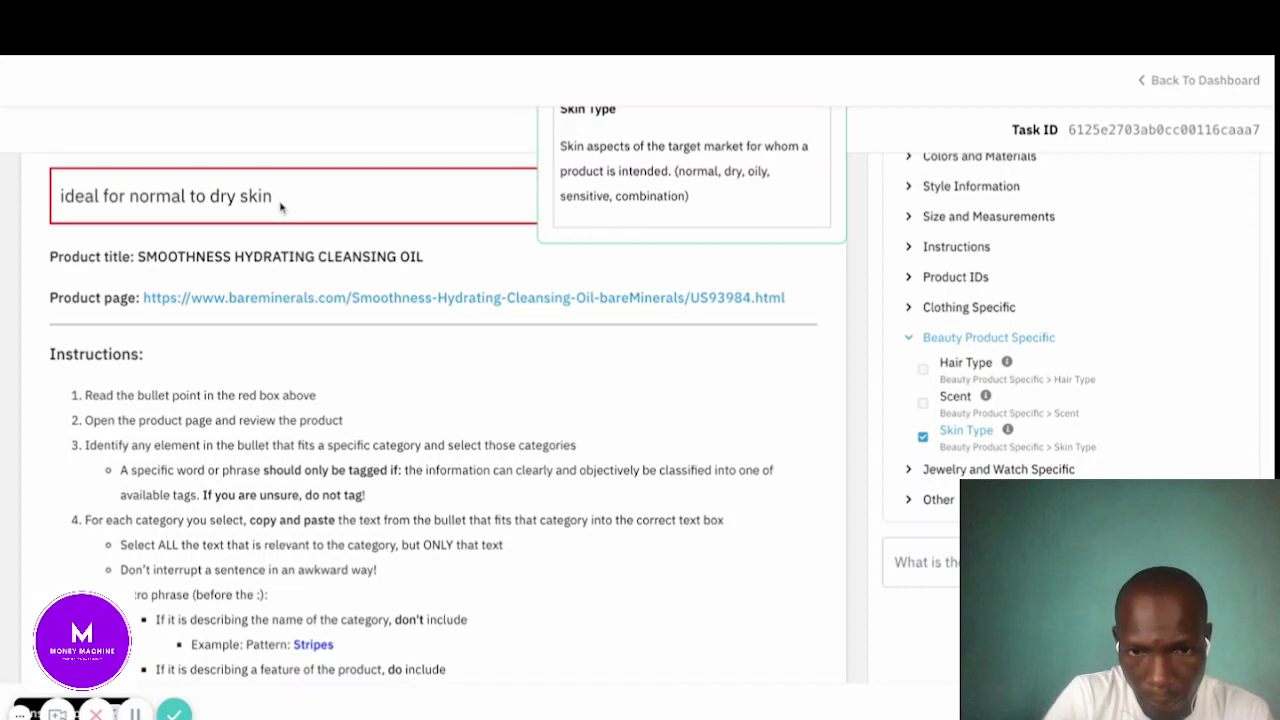
pyautogui.moveTo(273, 196); pyautogui.dragTo(60, 196)
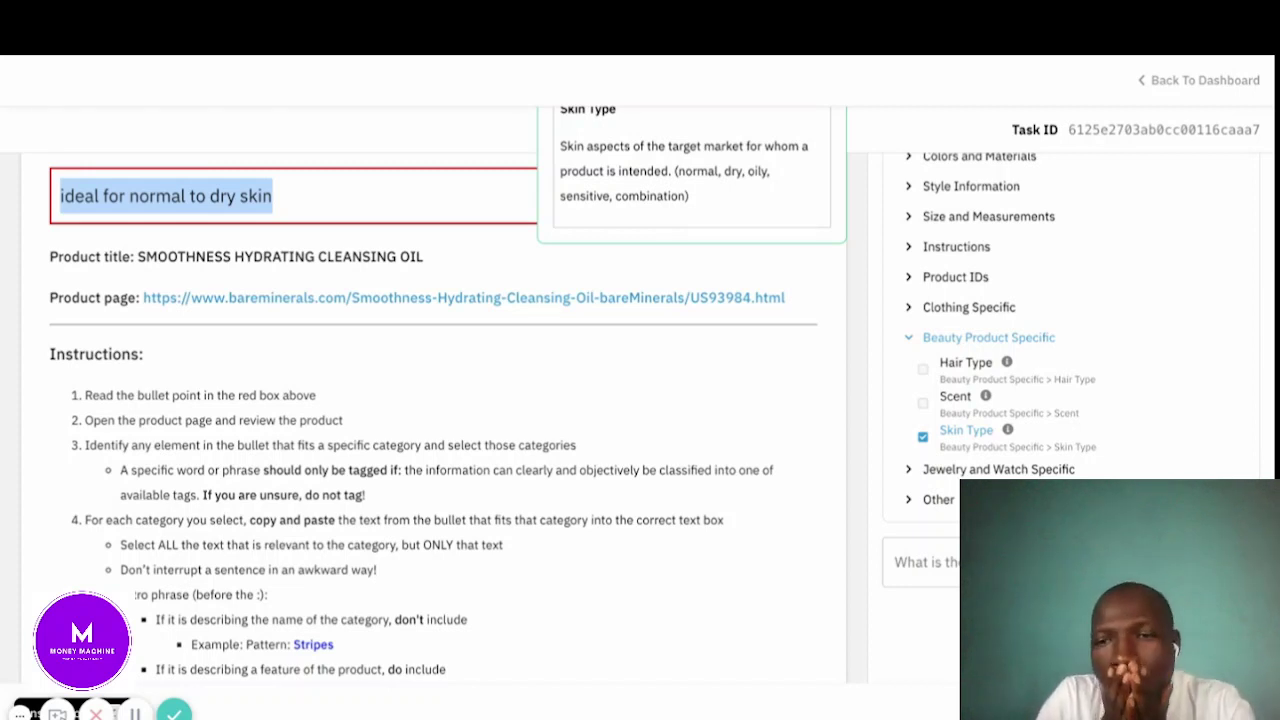
pyautogui.click(905, 560)
pyautogui.scroll(1, 905, 560)
pyautogui.scroll(-1, 785, 543)
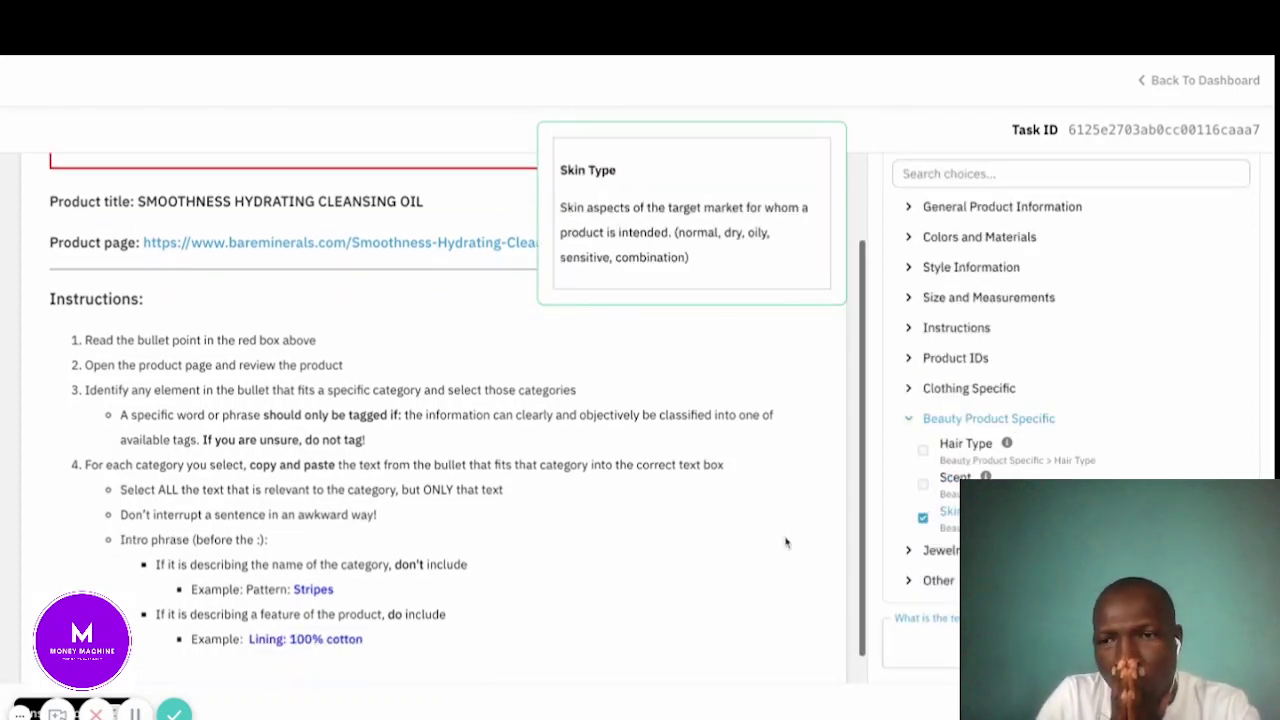
pyautogui.scroll(-1, 785, 543)
pyautogui.click(920, 643)
pyautogui.hotkey('ctrl', 'v')
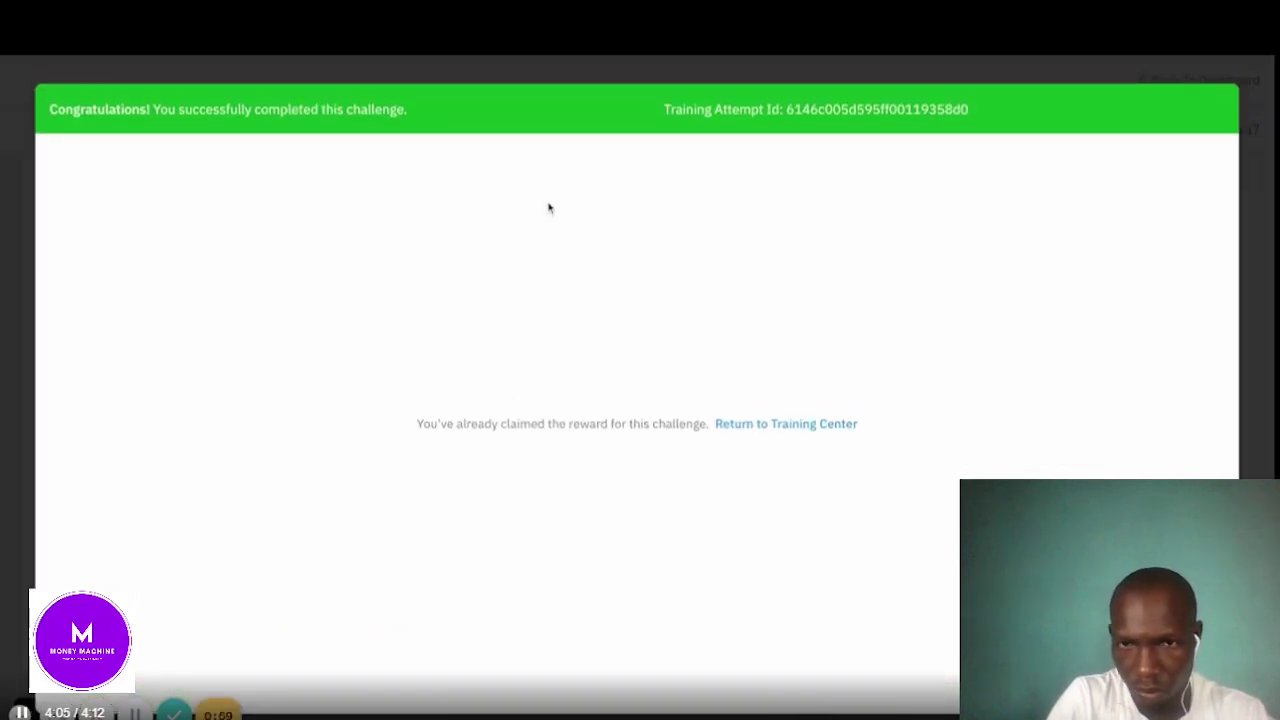
# - Leave the full-screen video and advance the course past the page on descriptive words in the bullet
pyautogui.press('Escape')
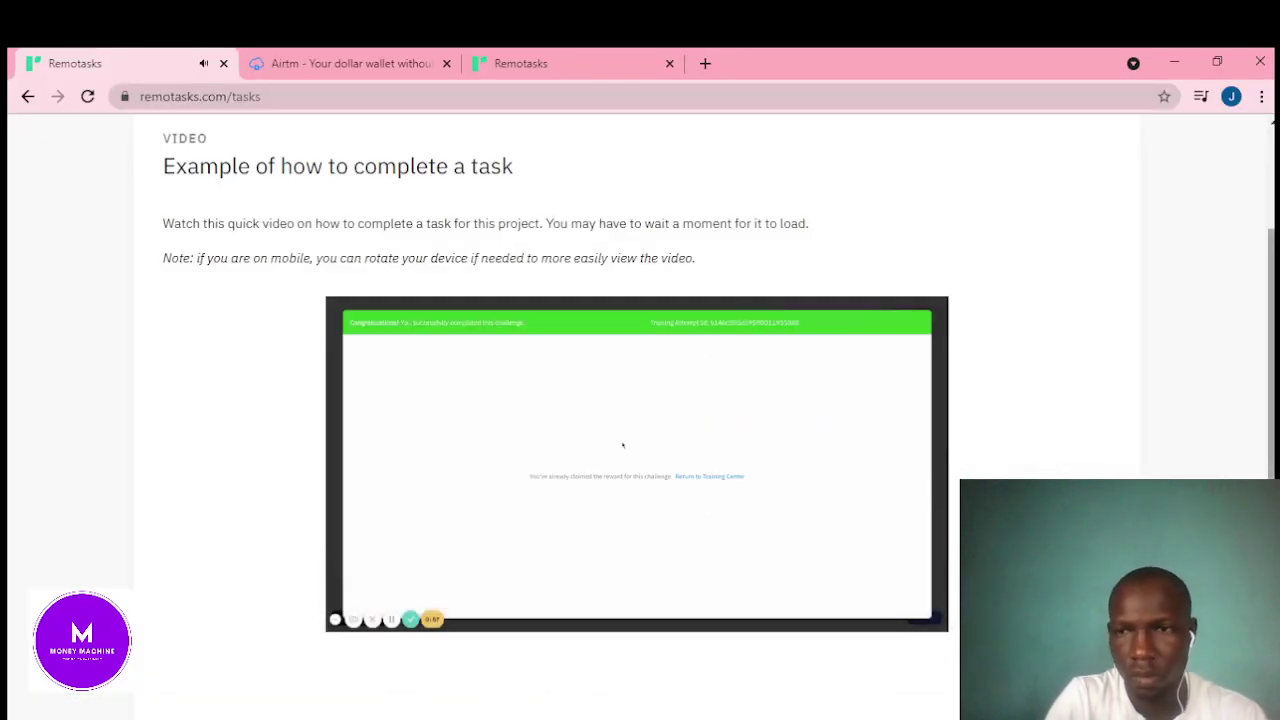
pyautogui.scroll(-2, 640, 400)
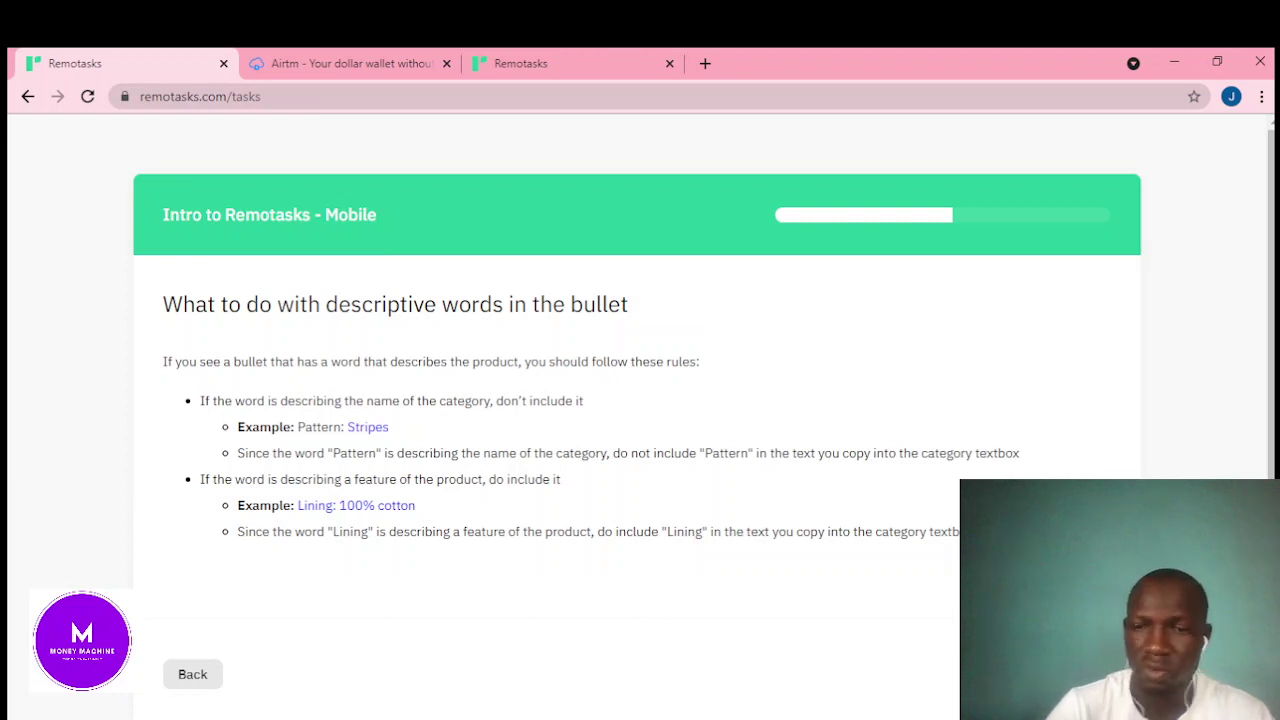
pyautogui.click(1090, 674)
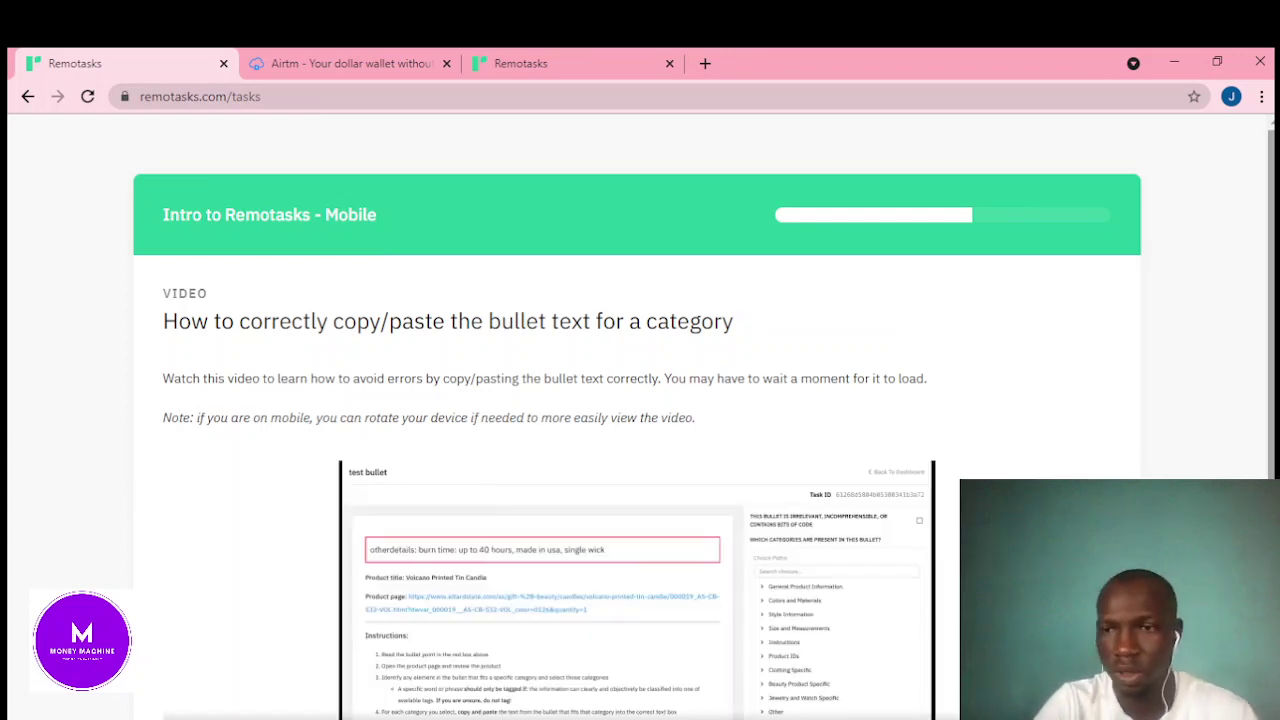
# - Play the "How to correctly copy/paste the bullet text for a category" video and show it full screen
pyautogui.scroll(-3, 920, 452)
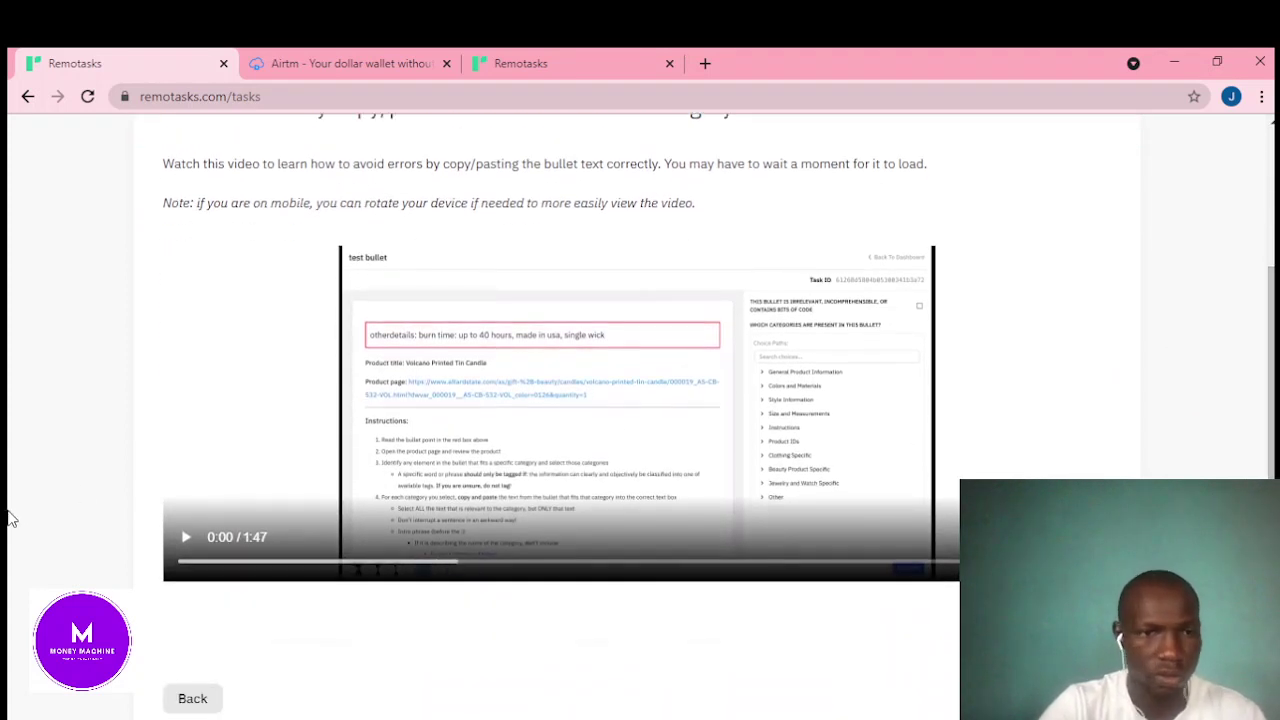
pyautogui.click(186, 540)
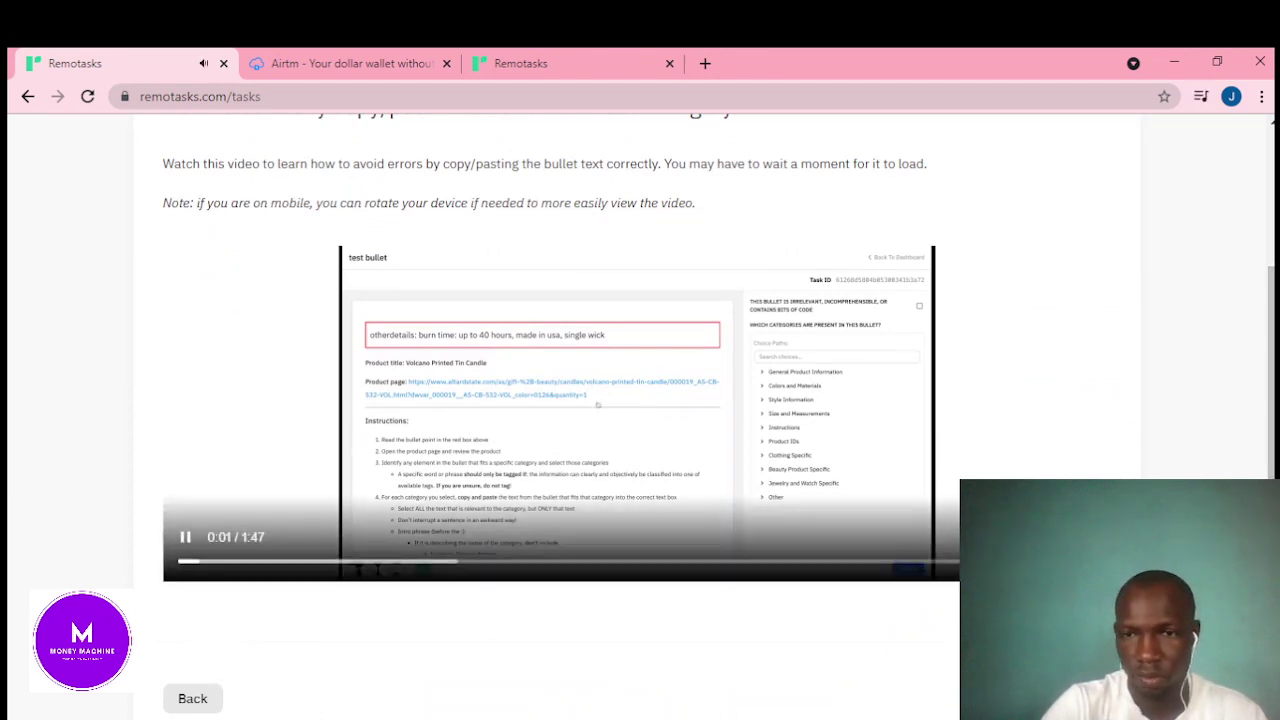
pyautogui.doubleClick(588, 420)
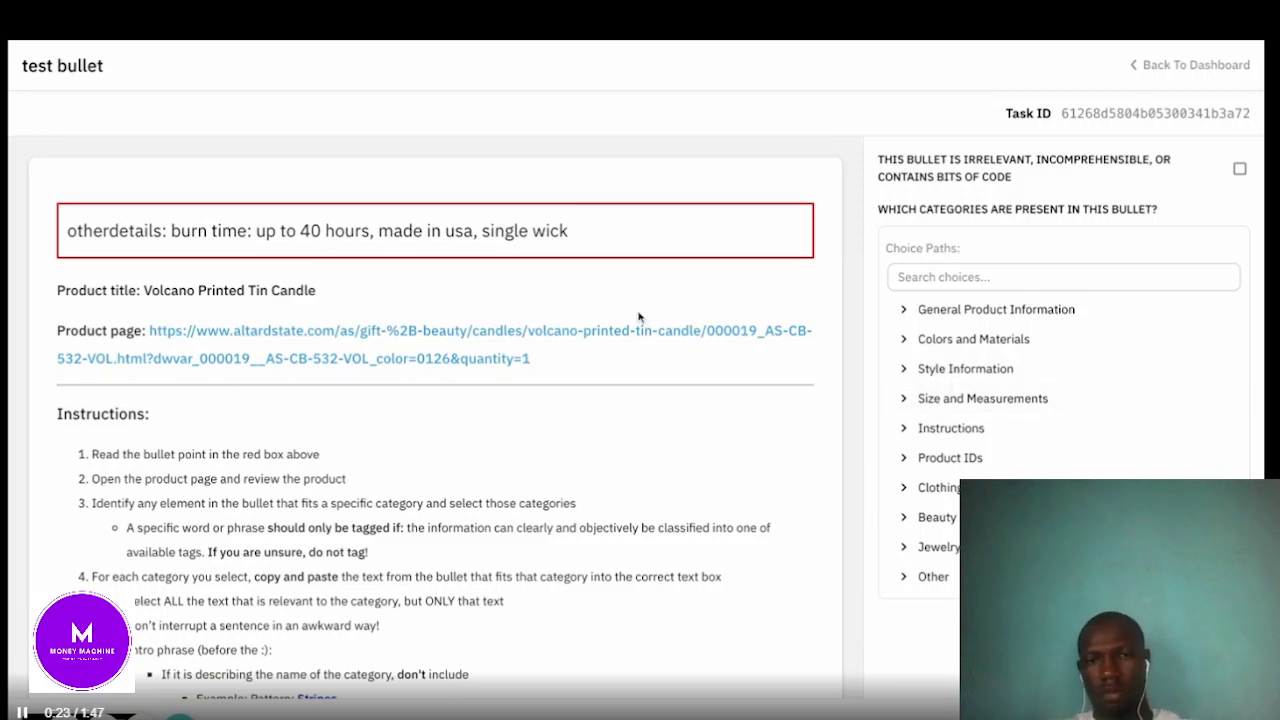
# - Mark "made in usa" in the bullet and select the Origin Country category under General Product Information
pyautogui.moveTo(379, 230); pyautogui.dragTo(473, 230)
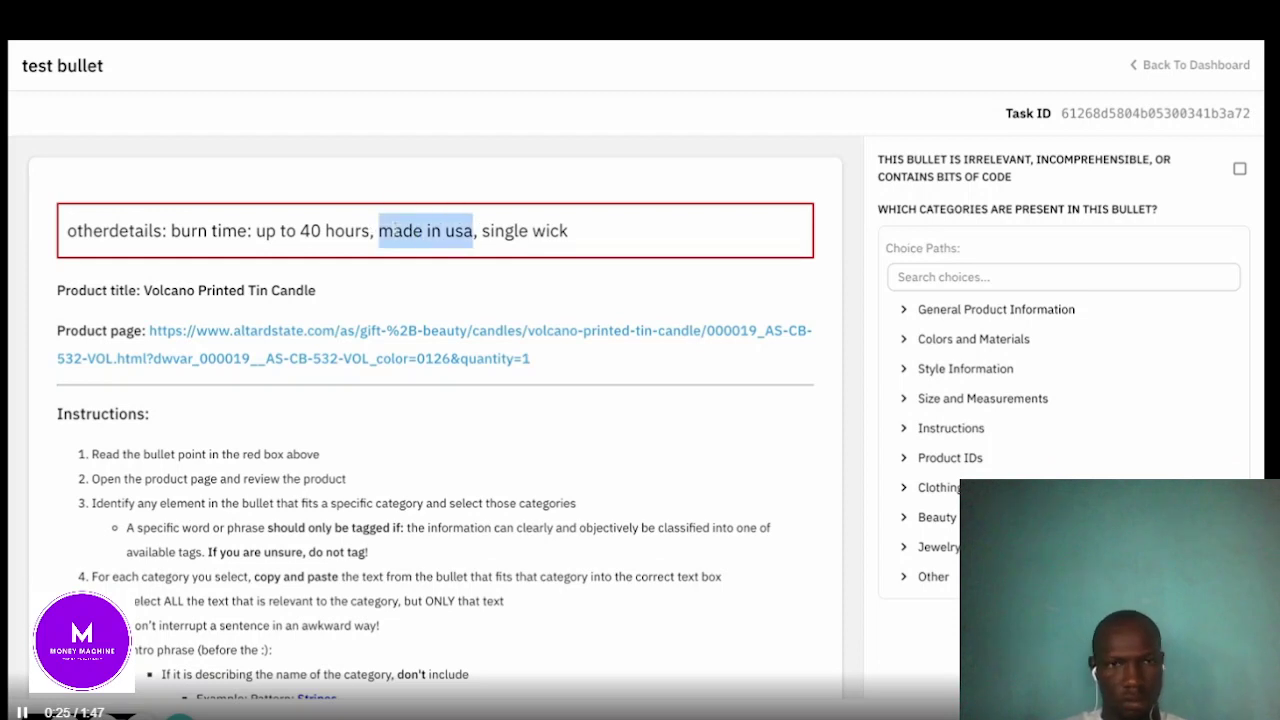
pyautogui.moveTo(379, 230); pyautogui.dragTo(473, 230)
pyautogui.click(473, 230)
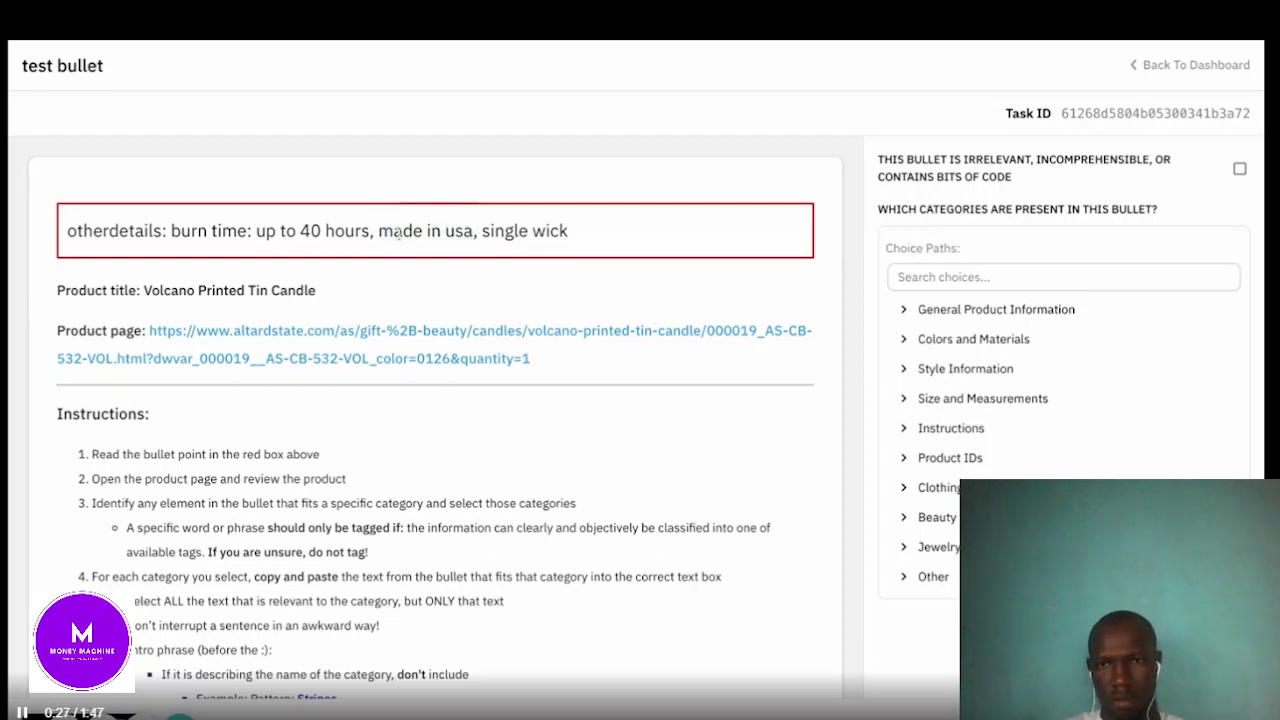
pyautogui.click(982, 311)
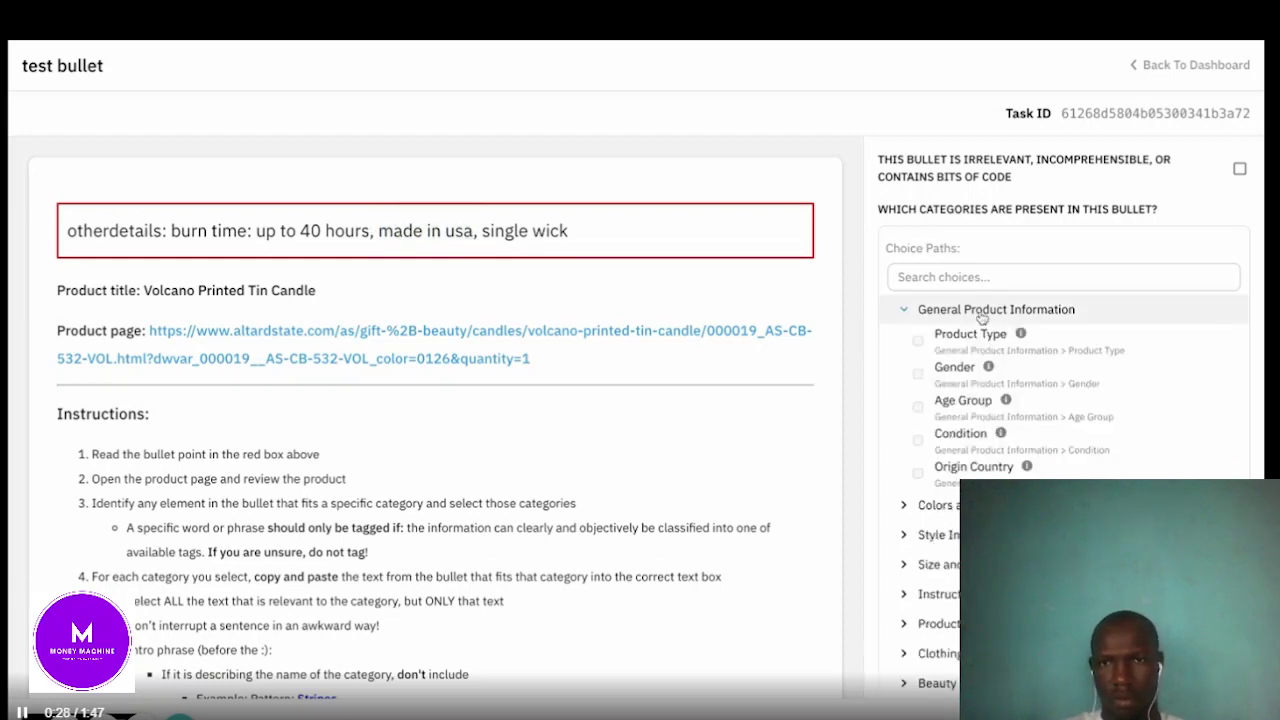
pyautogui.click(921, 476)
pyautogui.scroll(-1, 916, 484)
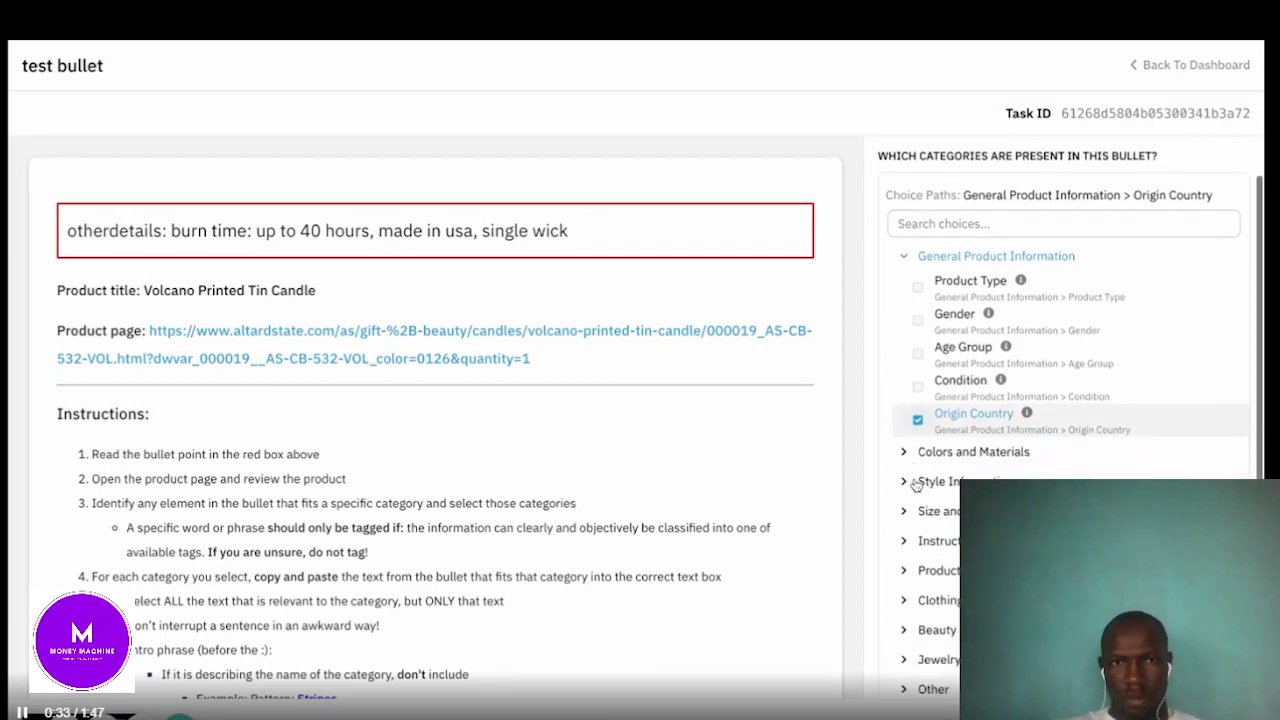
# - Copy "made in usa" from the bullet into the Origin Country text box
pyautogui.scroll(-3, 916, 484)
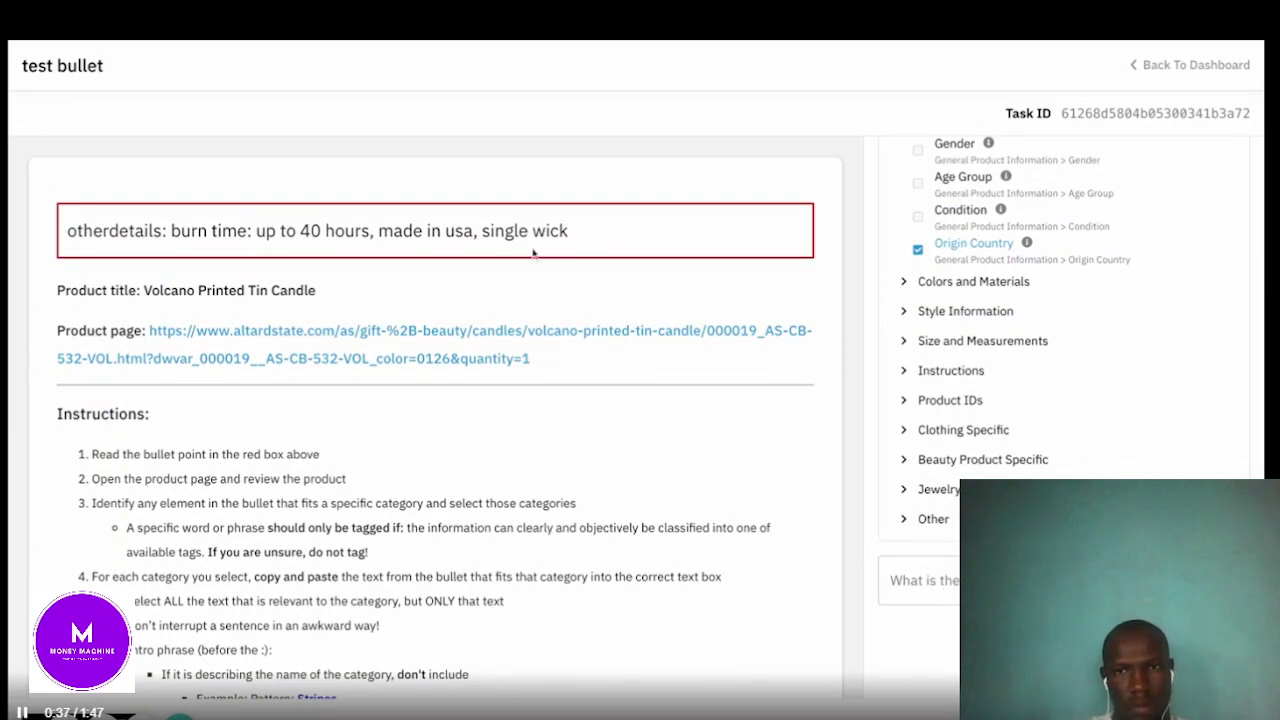
pyautogui.moveTo(380, 230); pyautogui.dragTo(473, 230)
pyautogui.hotkey('ctrl', 'c')
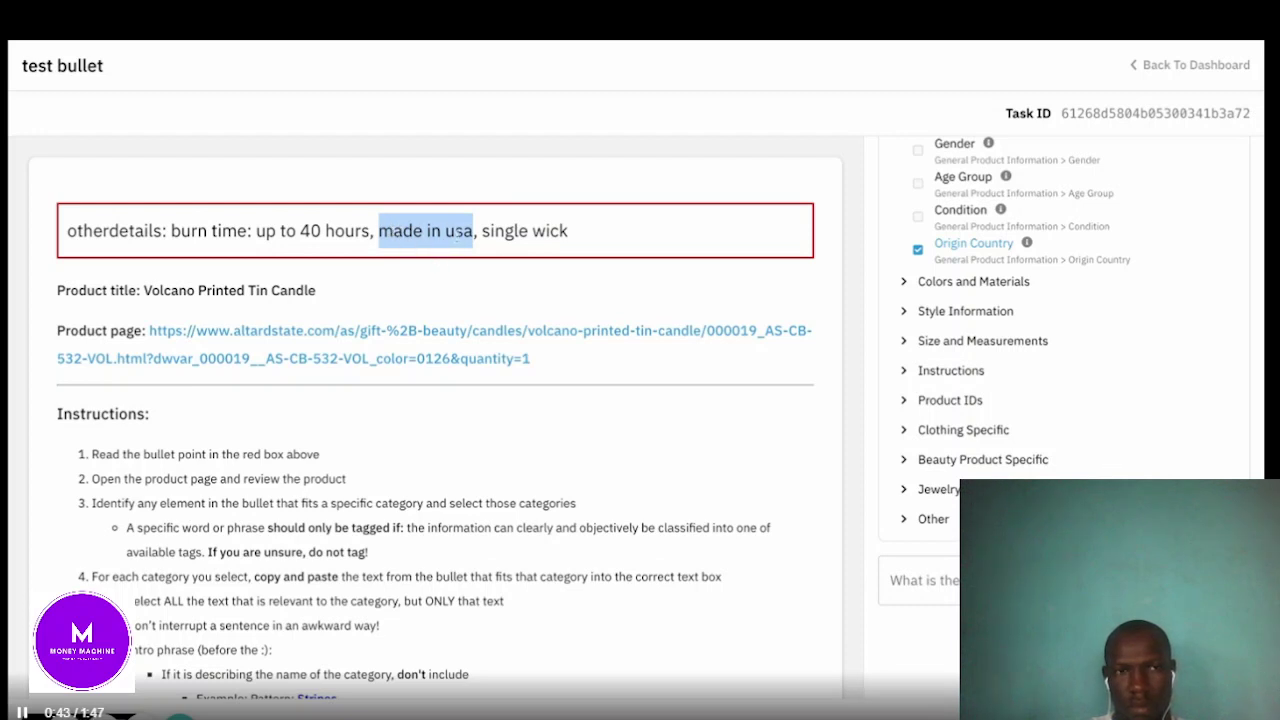
pyautogui.click(952, 560)
pyautogui.scroll(1, 952, 560)
pyautogui.hotkey('ctrl', 'v')
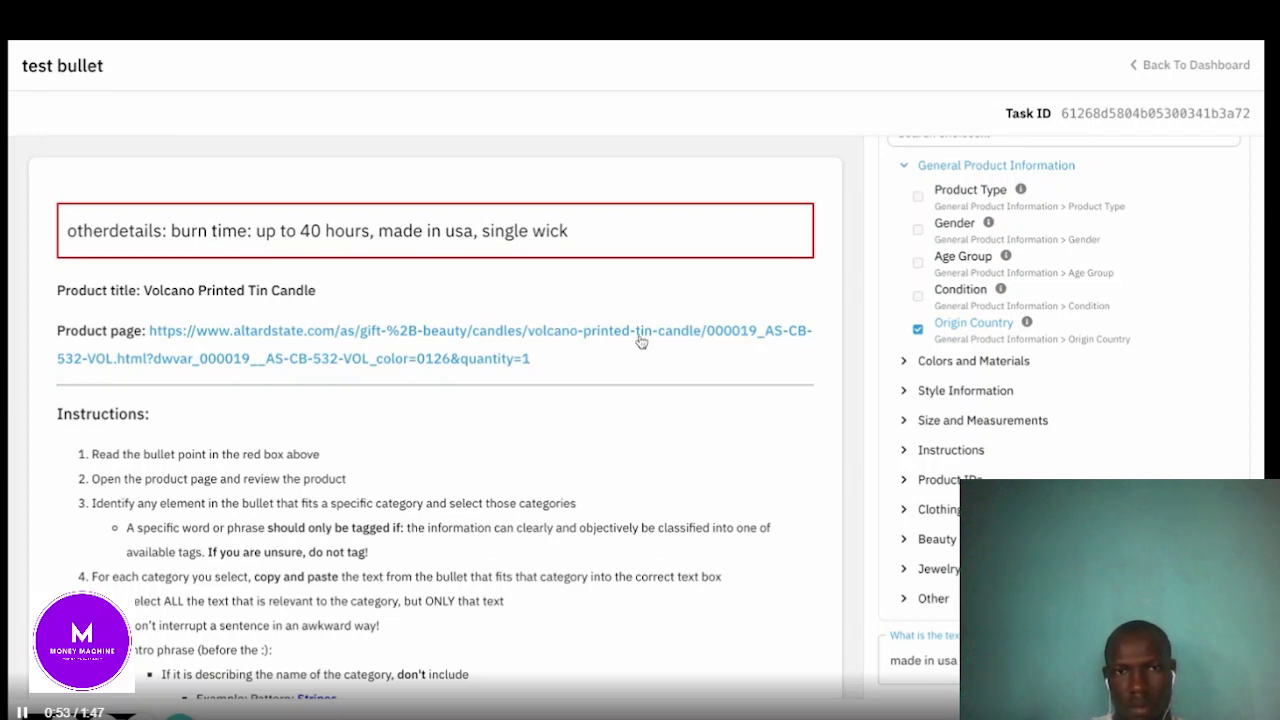
# - Select the Additional Features category under Other for the candle bullet
pyautogui.click(925, 598)
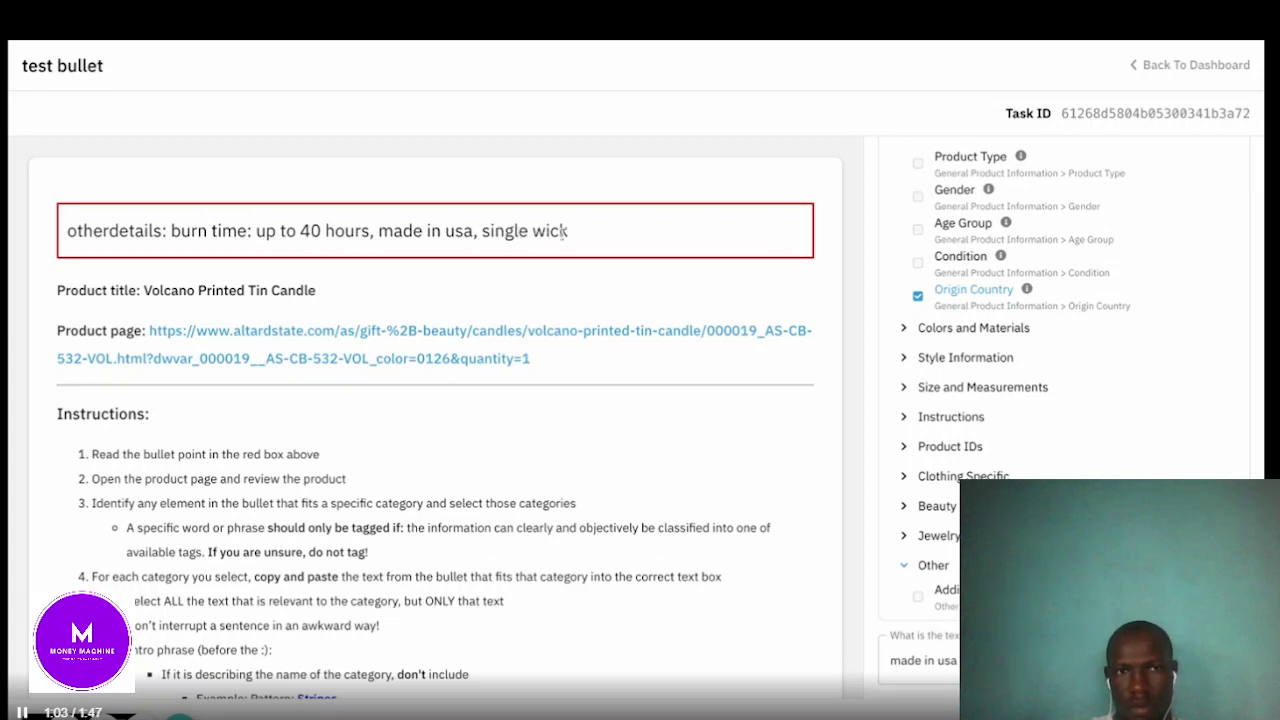
pyautogui.click(918, 597)
pyautogui.scroll(-2, 922, 600)
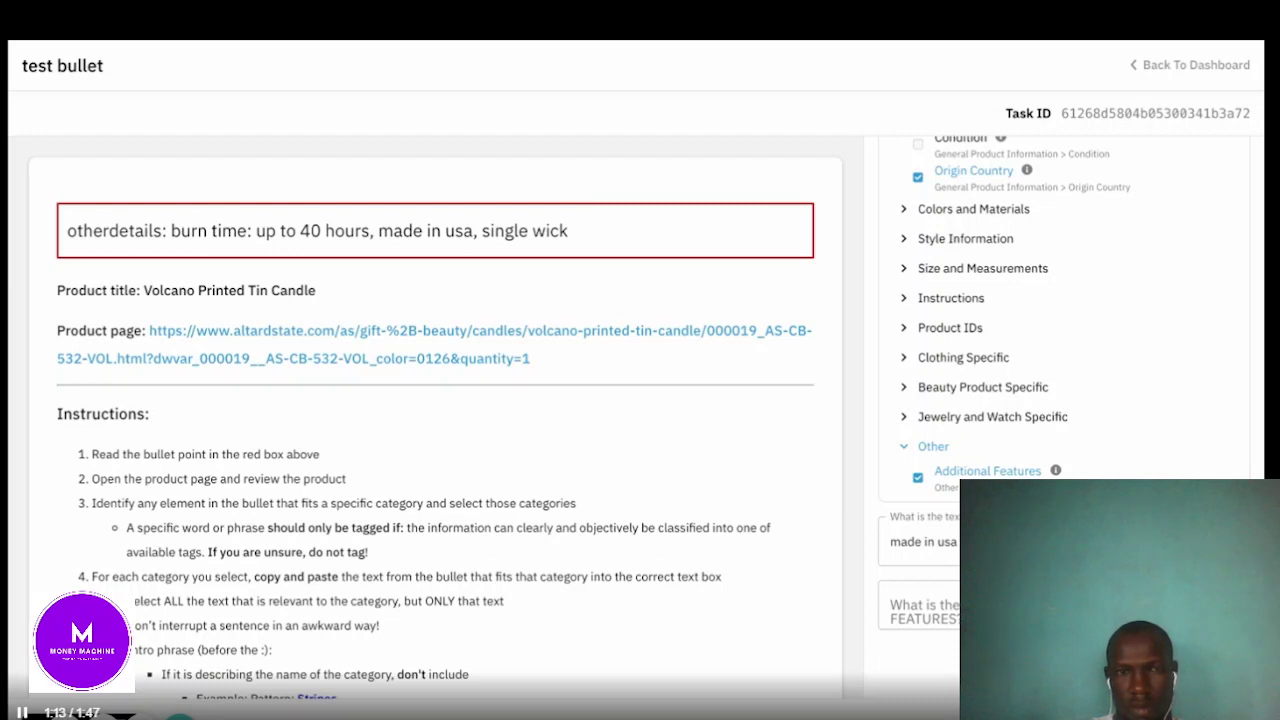
# - Copy "burn time: up to 40 hours," from the candle bullet into the Additional Features text box and mark "single wick" in the bullet
pyautogui.doubleClick(195, 230)
pyautogui.hotkey('ctrl', 'shift', 'Right')
pyautogui.hotkey('ctrl', 'shift', 'Right')
pyautogui.hotkey('ctrl', 'shift', 'Right')
pyautogui.hotkey('ctrl', 'shift', 'Right')
pyautogui.hotkey('ctrl', 'shift', 'Right')
pyautogui.hotkey('ctrl', 'shift', 'Right')
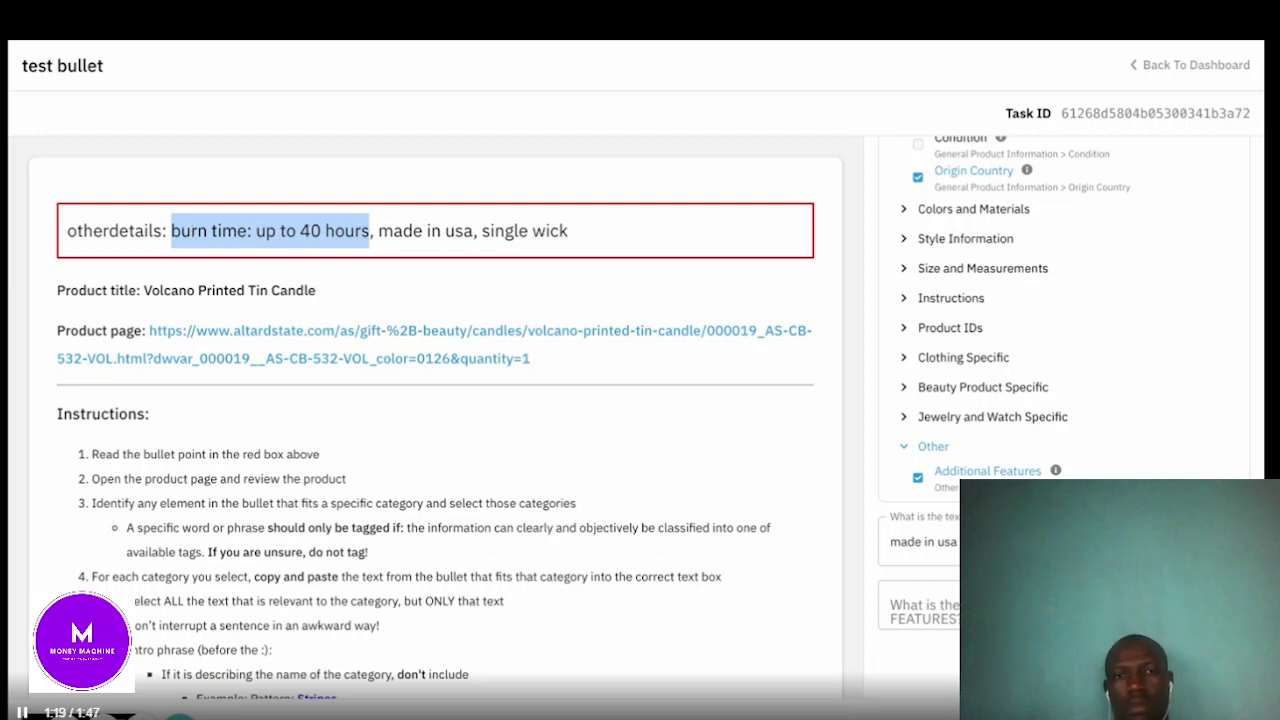
pyautogui.hotkey('shift', 'Right')
pyautogui.write('burn time: up to 40 hours,')
pyautogui.scroll(1, 1064, 350)
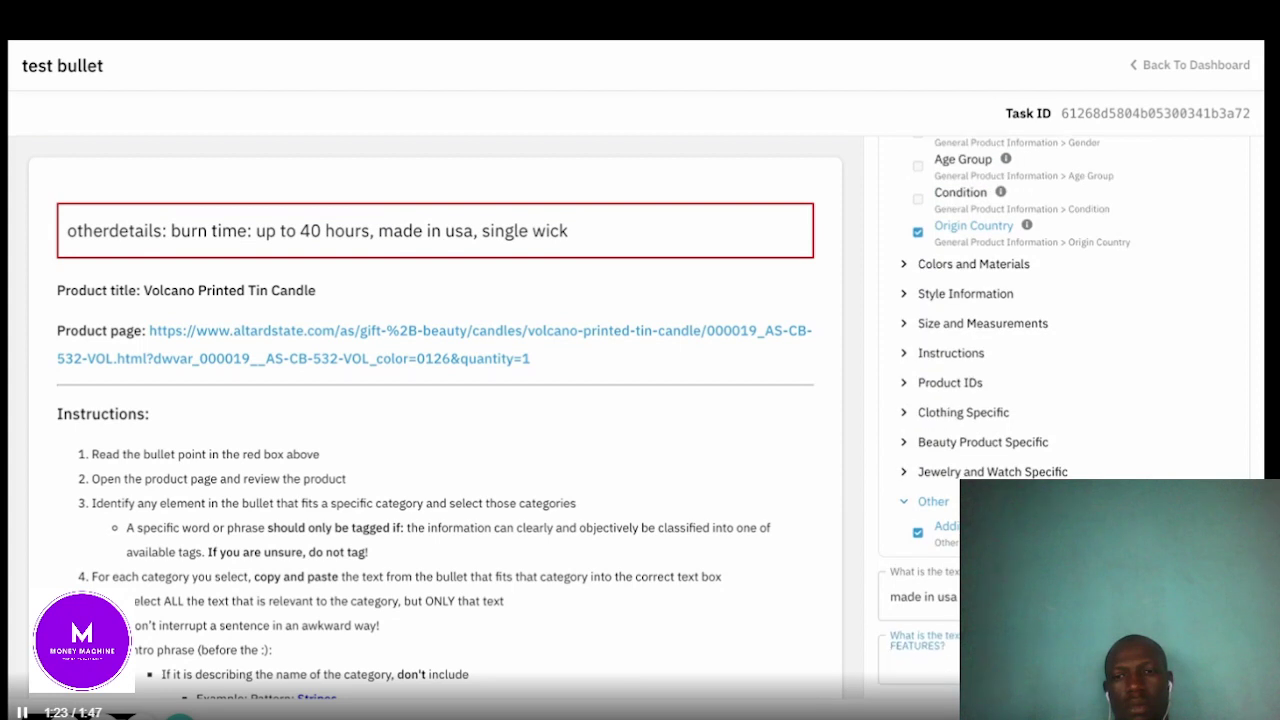
pyautogui.hotkey('ctrl', 'v')
pyautogui.doubleClick(500, 232)
pyautogui.hotkey('shift', 'End')
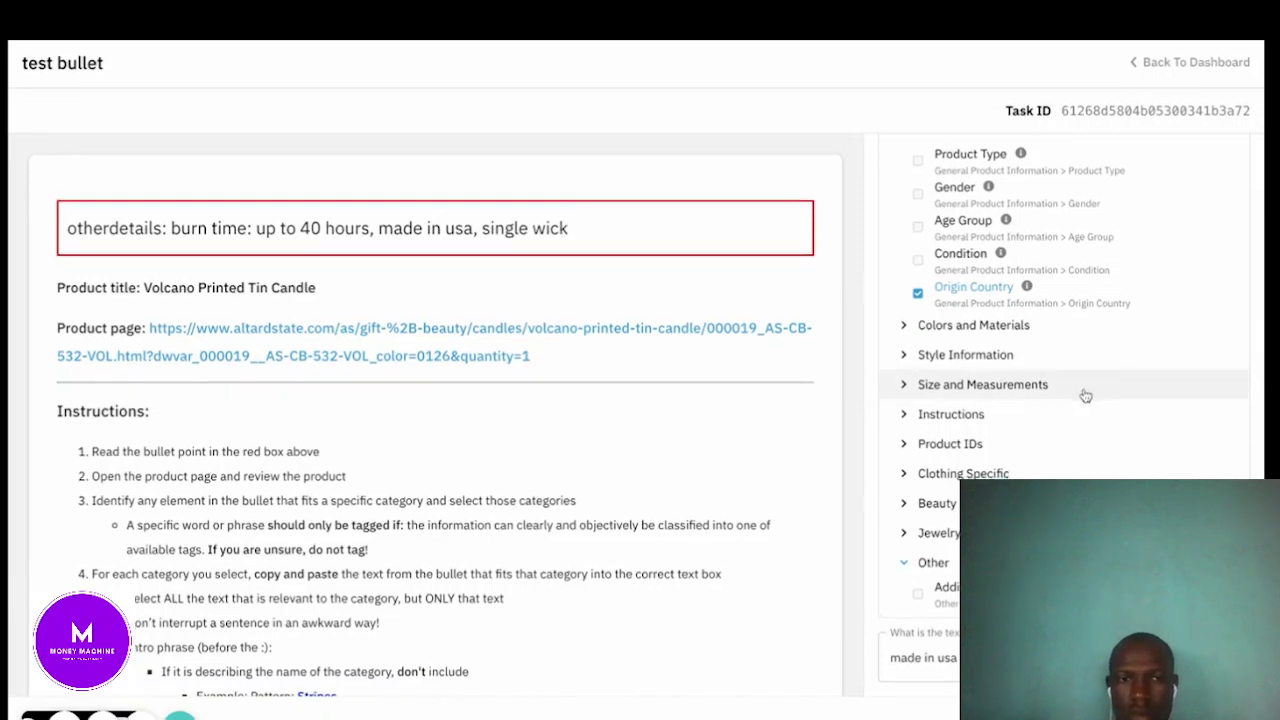
# - Select the Additional Features category under Other and copy "burn time: up to 40 hours," from the bullet into its text box
pyautogui.click(921, 601)
pyautogui.scroll(-2, 925, 590)
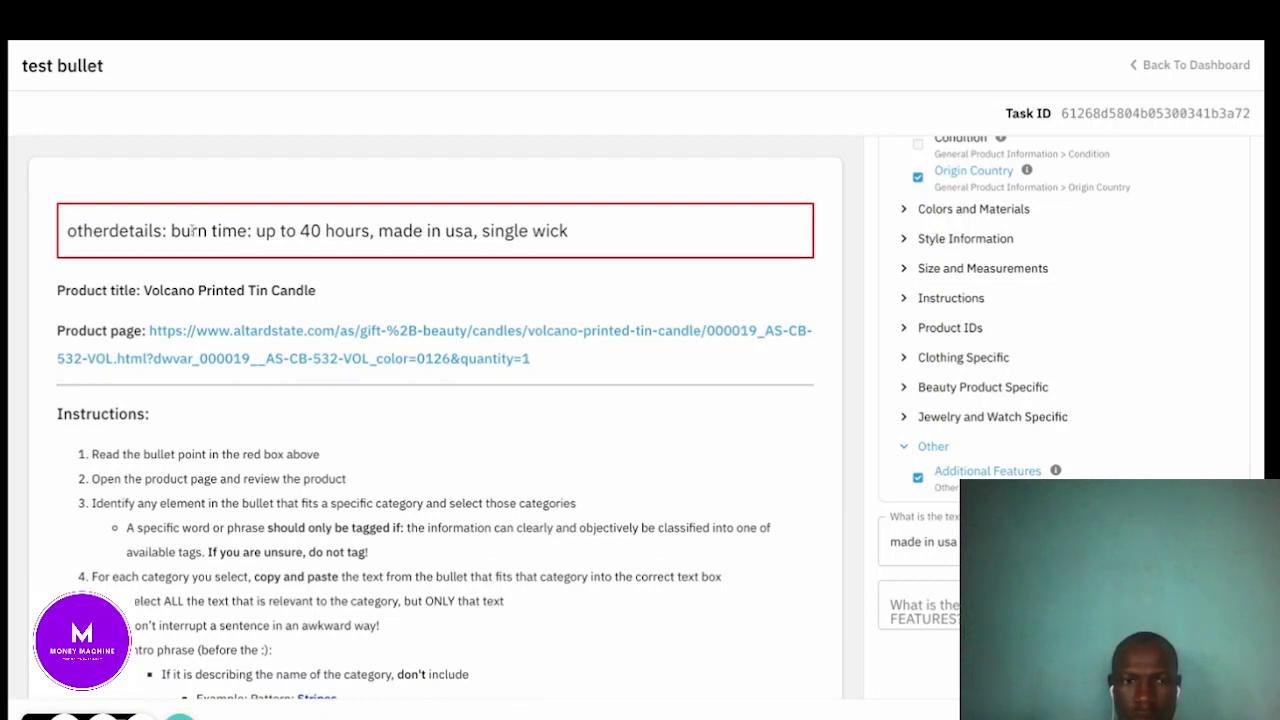
pyautogui.moveTo(171, 231); pyautogui.dragTo(374, 231)
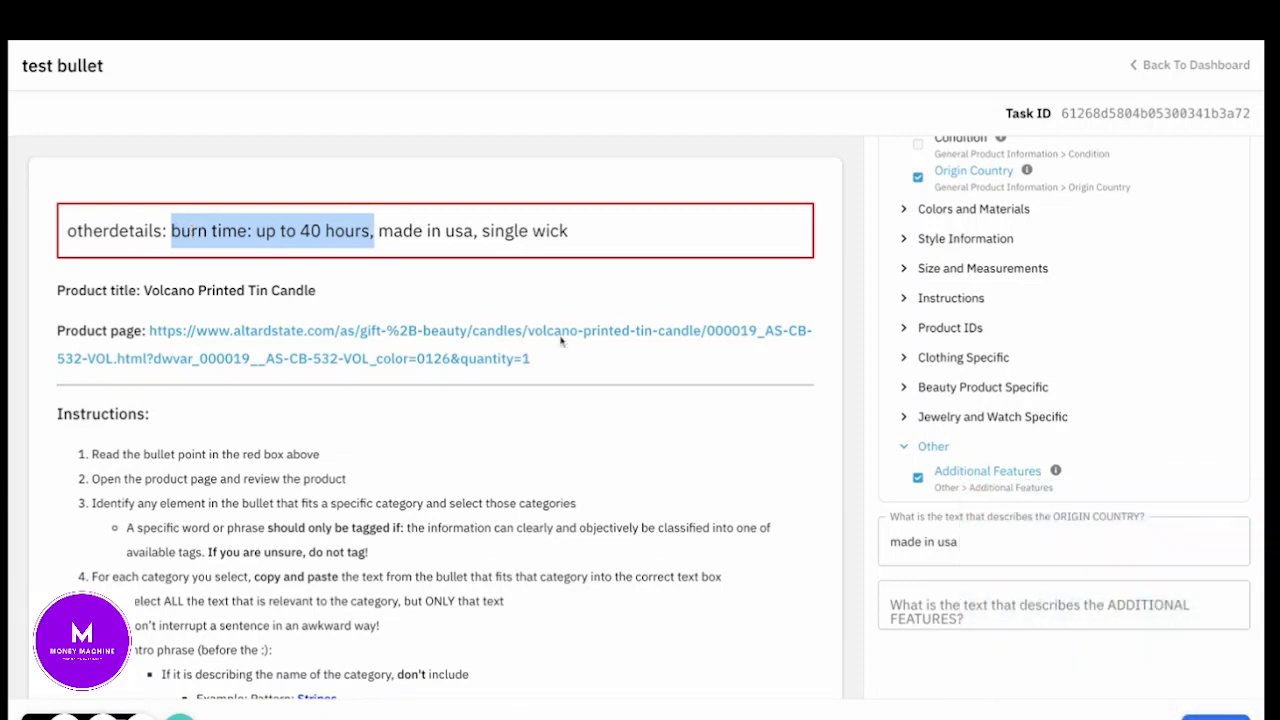
pyautogui.hotkey('ctrl', 'c')
pyautogui.click(1048, 616)
pyautogui.hotkey('ctrl', 'v')
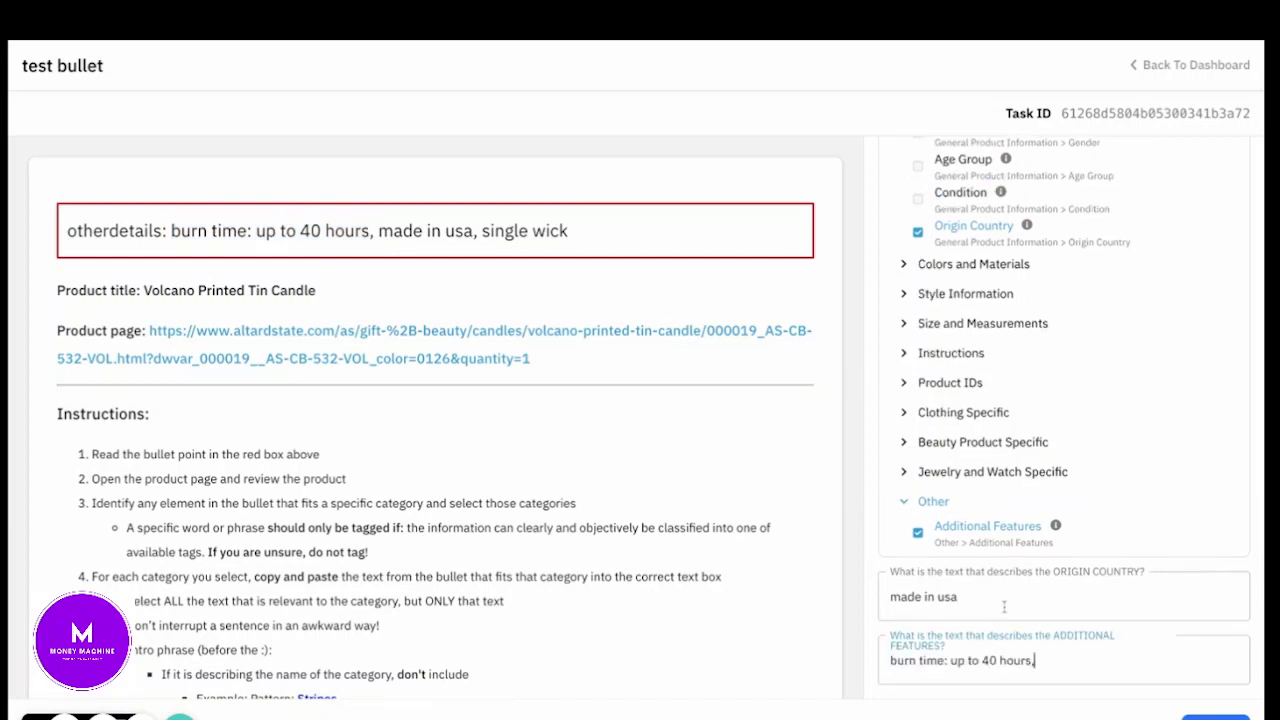
# - Copy "single wick" from the bullet and append it to the text in the Additional Features box
pyautogui.doubleClick(498, 233)
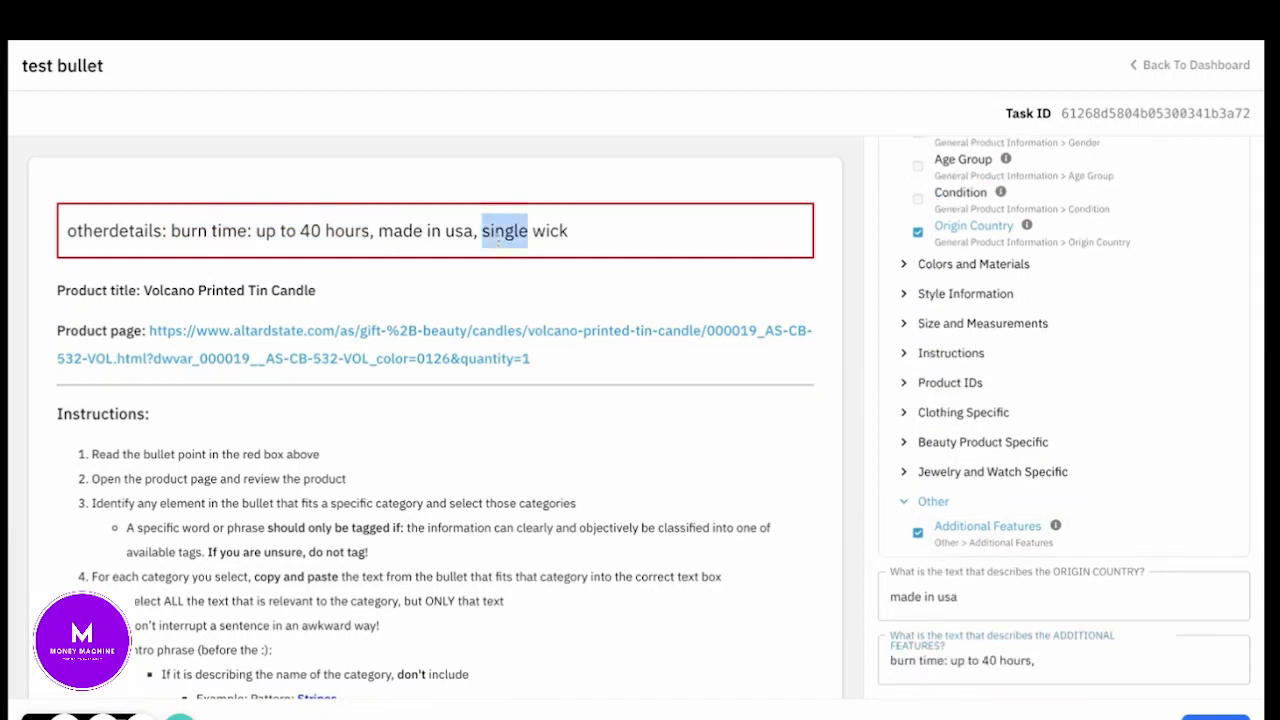
pyautogui.hotkey('ctrl', 'shift', 'Right')
pyautogui.hotkey('ctrl', 'c')
pyautogui.click(1074, 676)
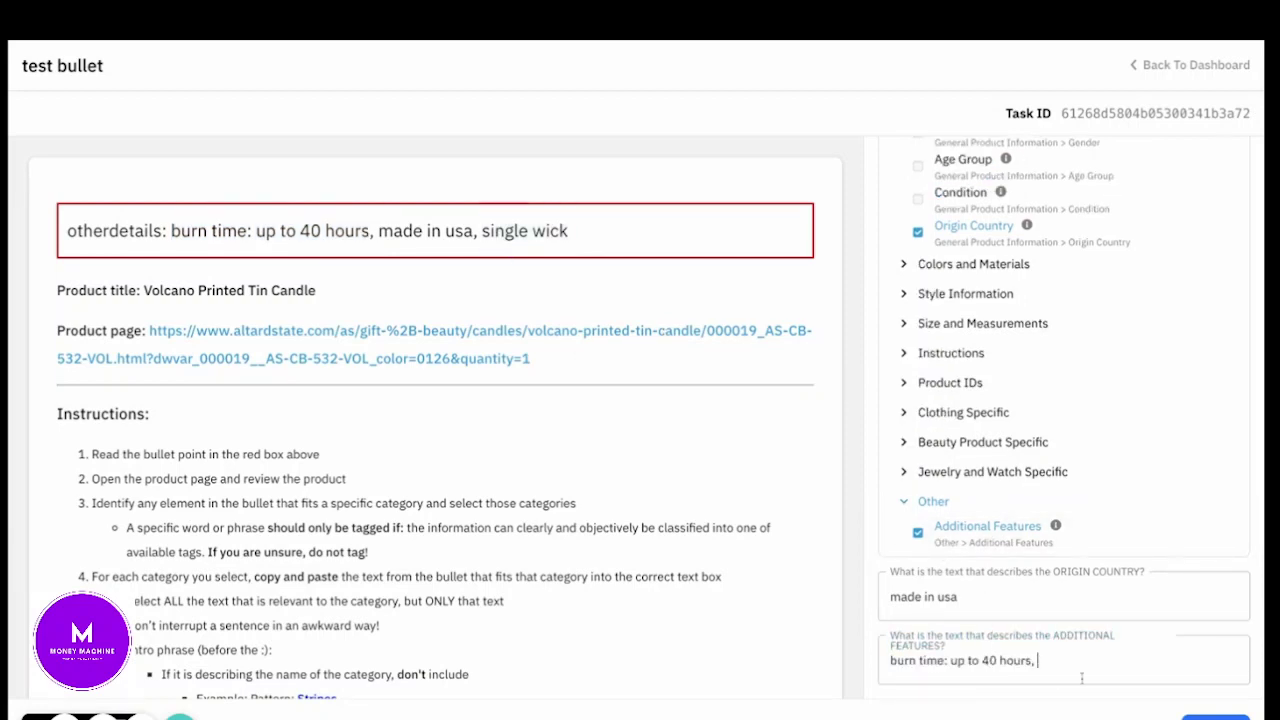
pyautogui.hotkey('ctrl', 'v')
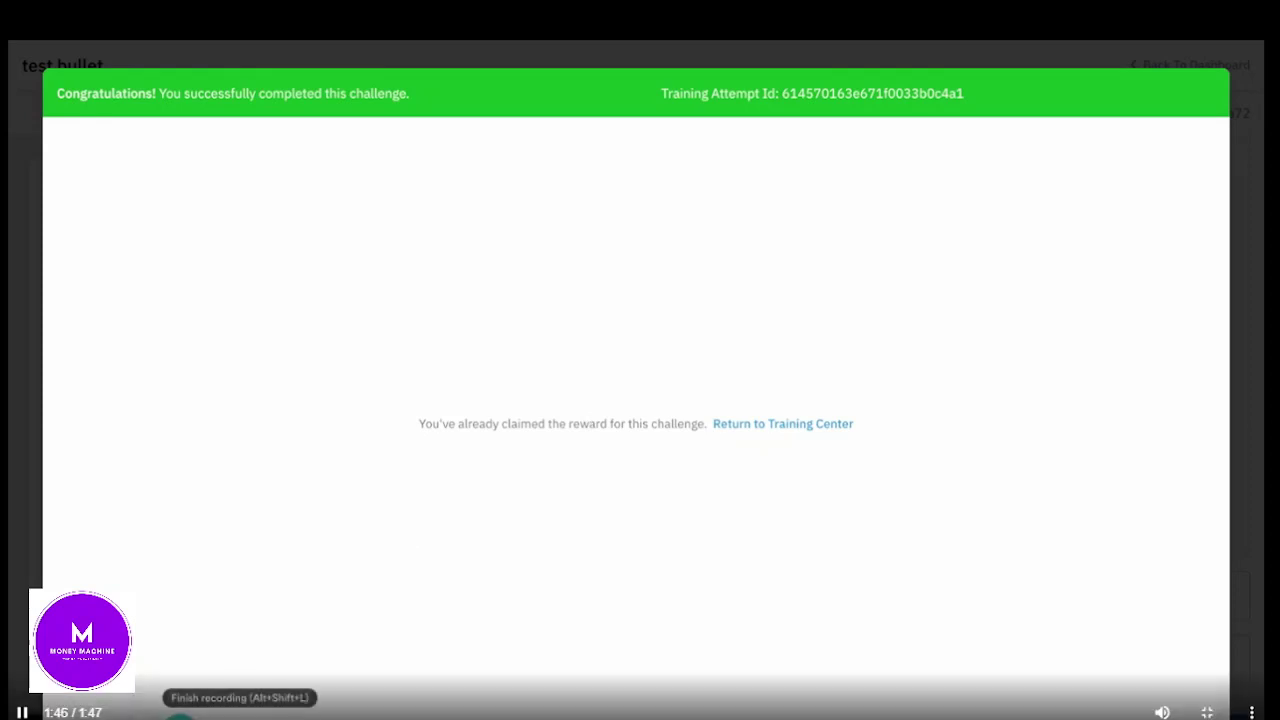
# - Leave the full-screen training video and continue the course to the example question
pyautogui.click(1207, 712)
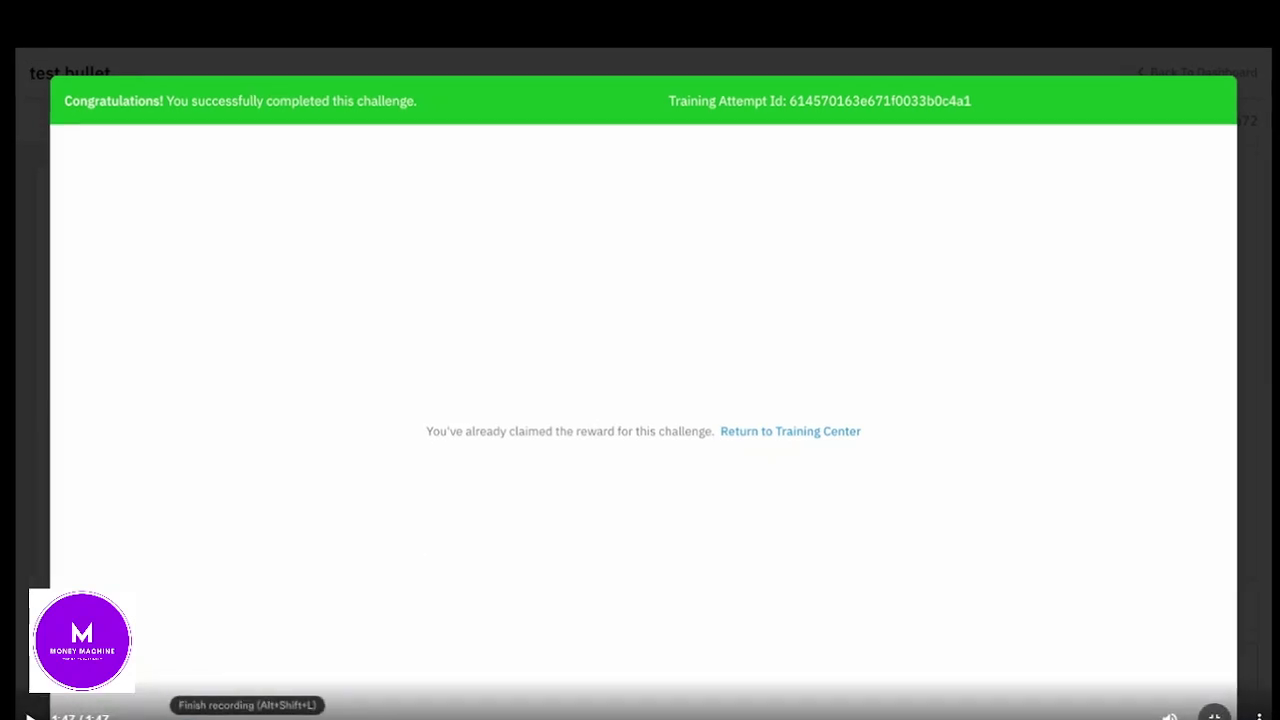
pyautogui.click(1071, 702)
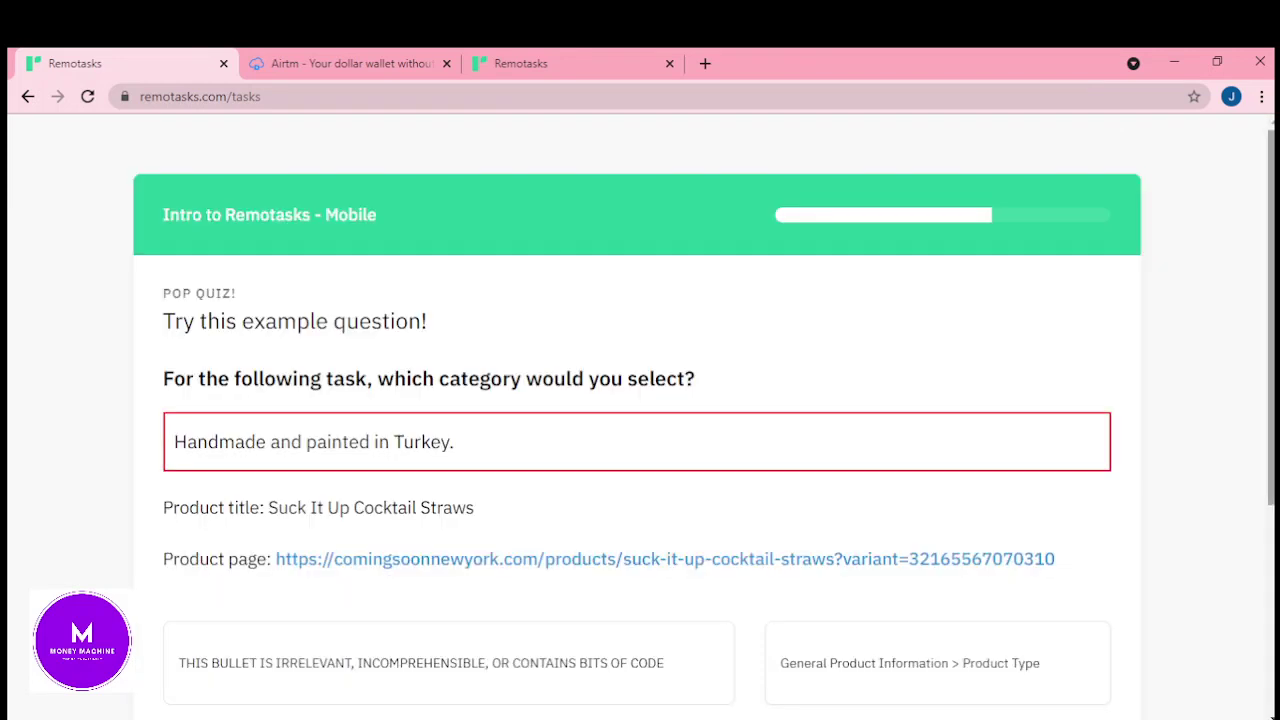
# - Answer the cocktail straws question with General Product Information > Origin Country, check the answer and continue to the next question
pyautogui.scroll(-3, 640, 400)
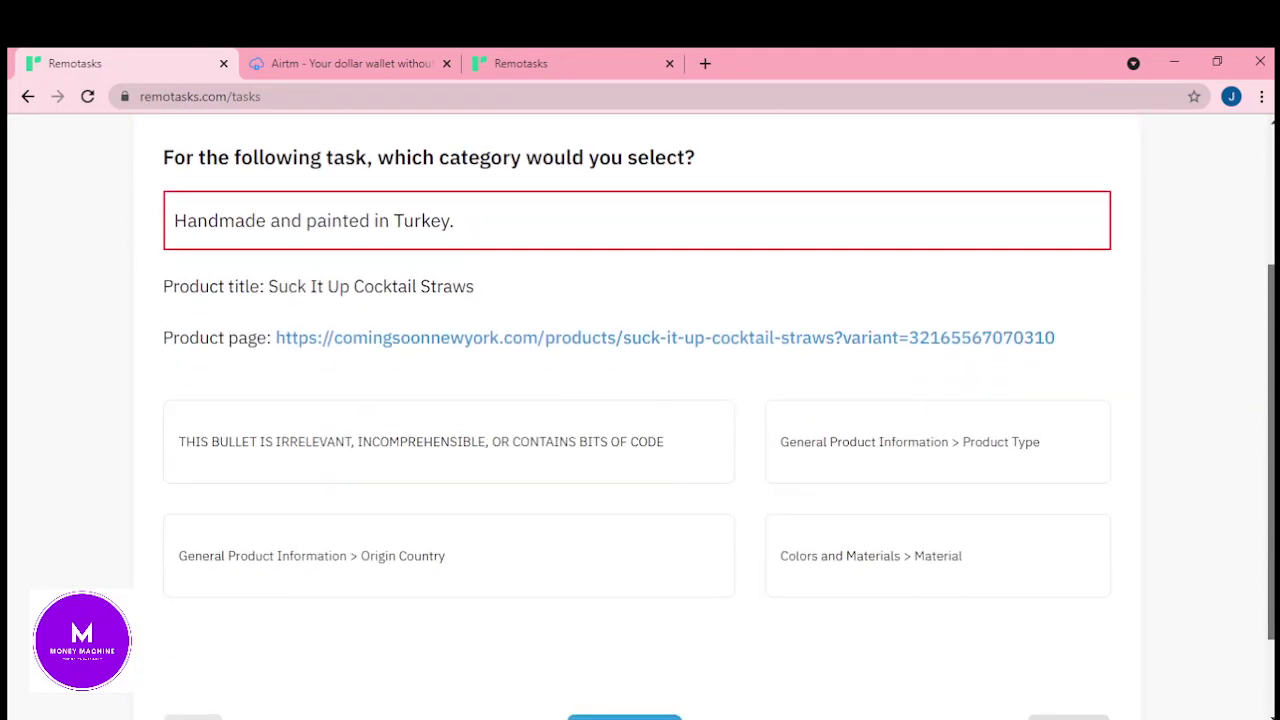
pyautogui.scroll(1, 640, 416)
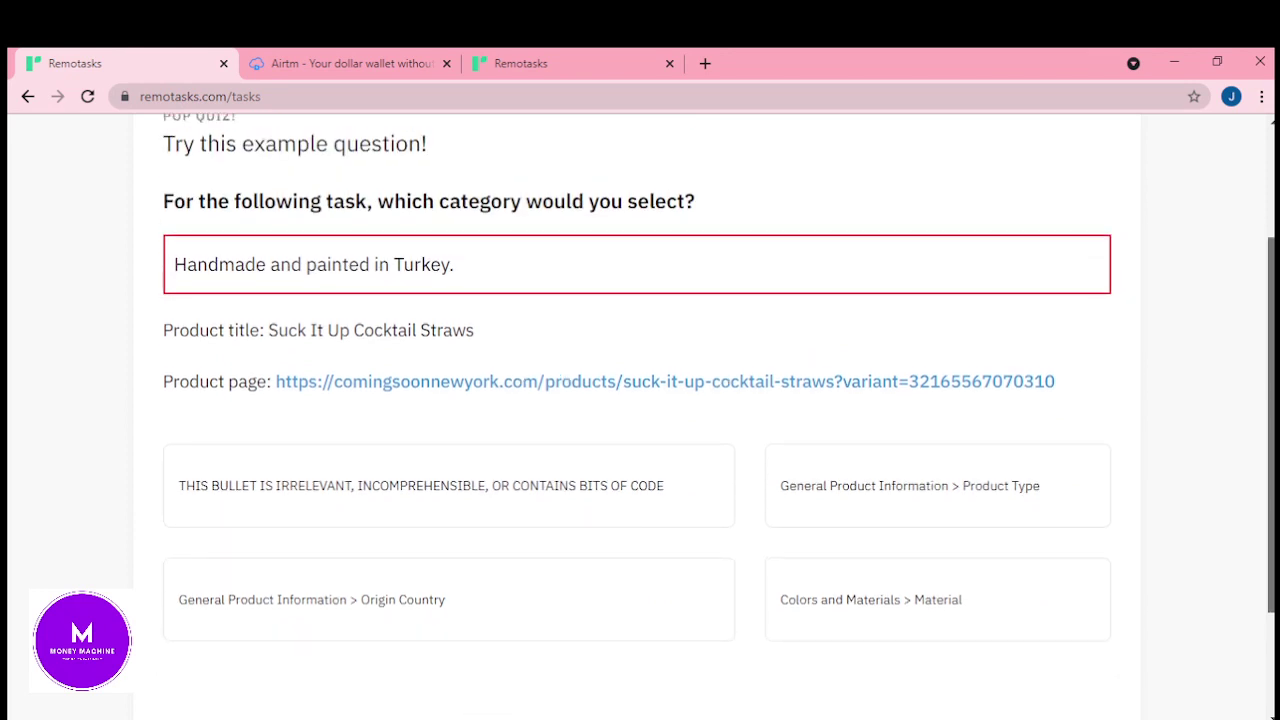
pyautogui.scroll(-1, 640, 400)
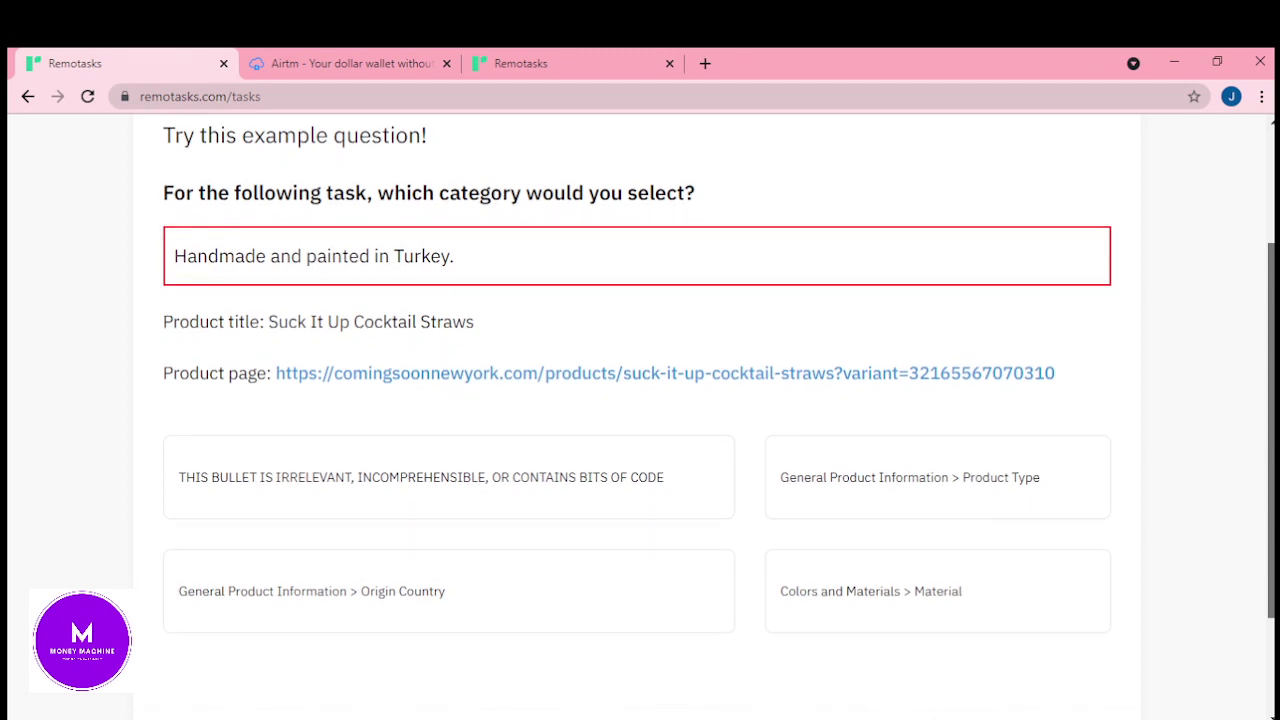
pyautogui.scroll(-1, 640, 400)
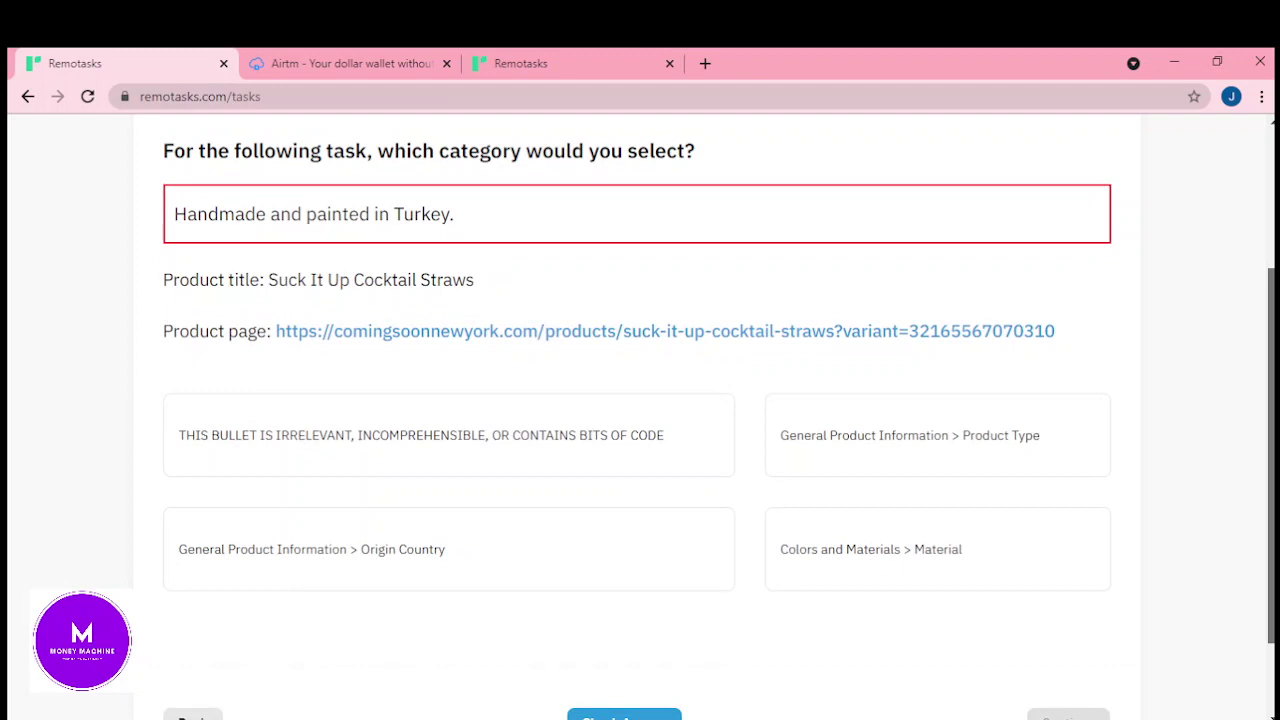
pyautogui.scroll(-1, 640, 400)
pyautogui.scroll(-1, 640, 400)
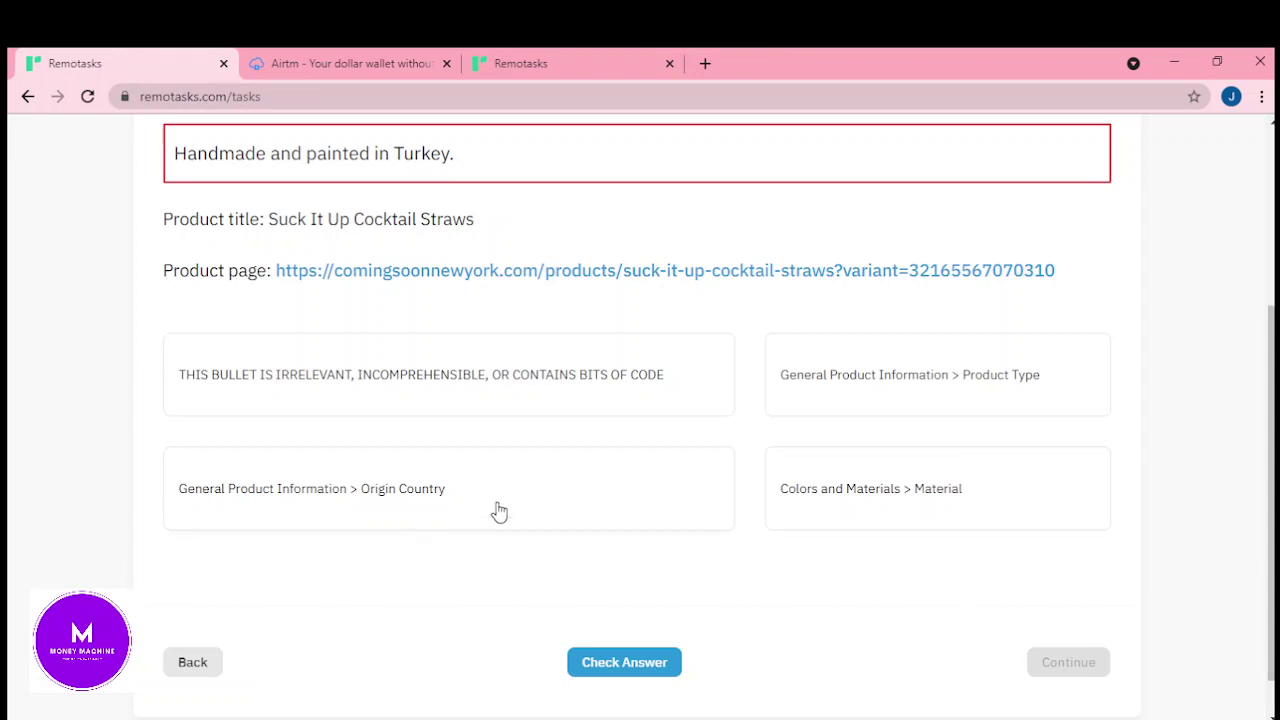
pyautogui.click(538, 498)
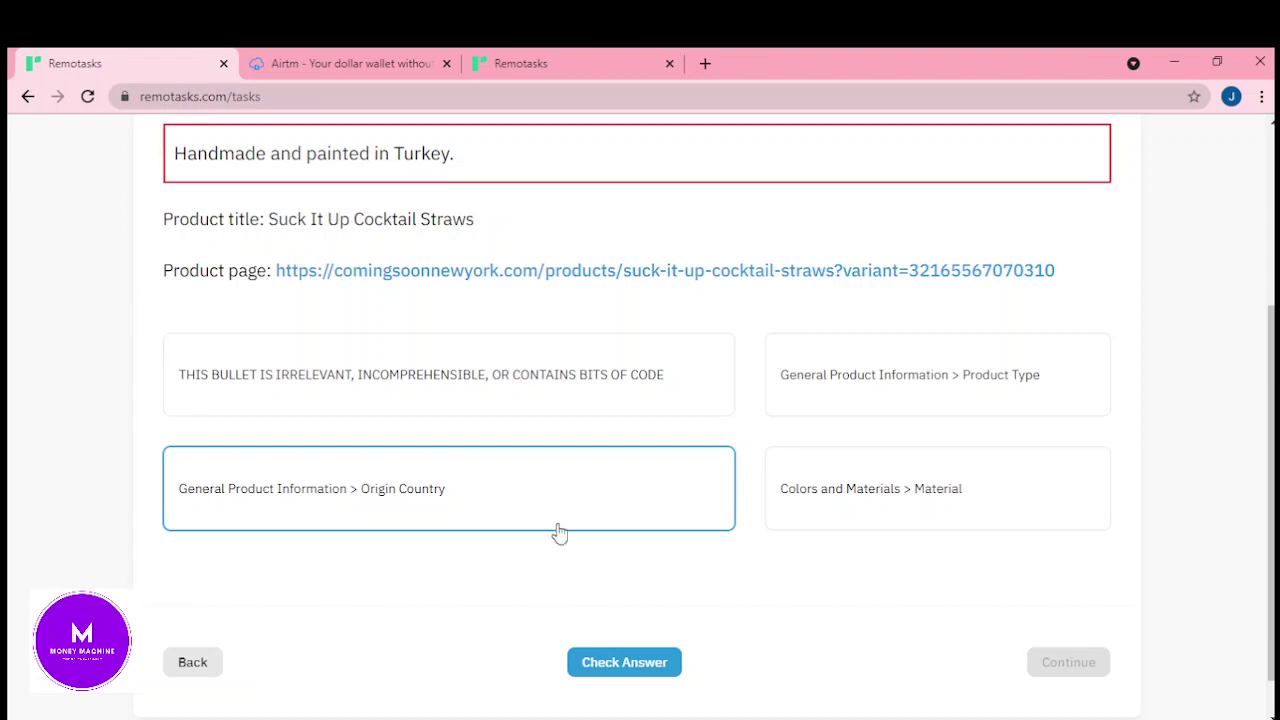
pyautogui.click(612, 674)
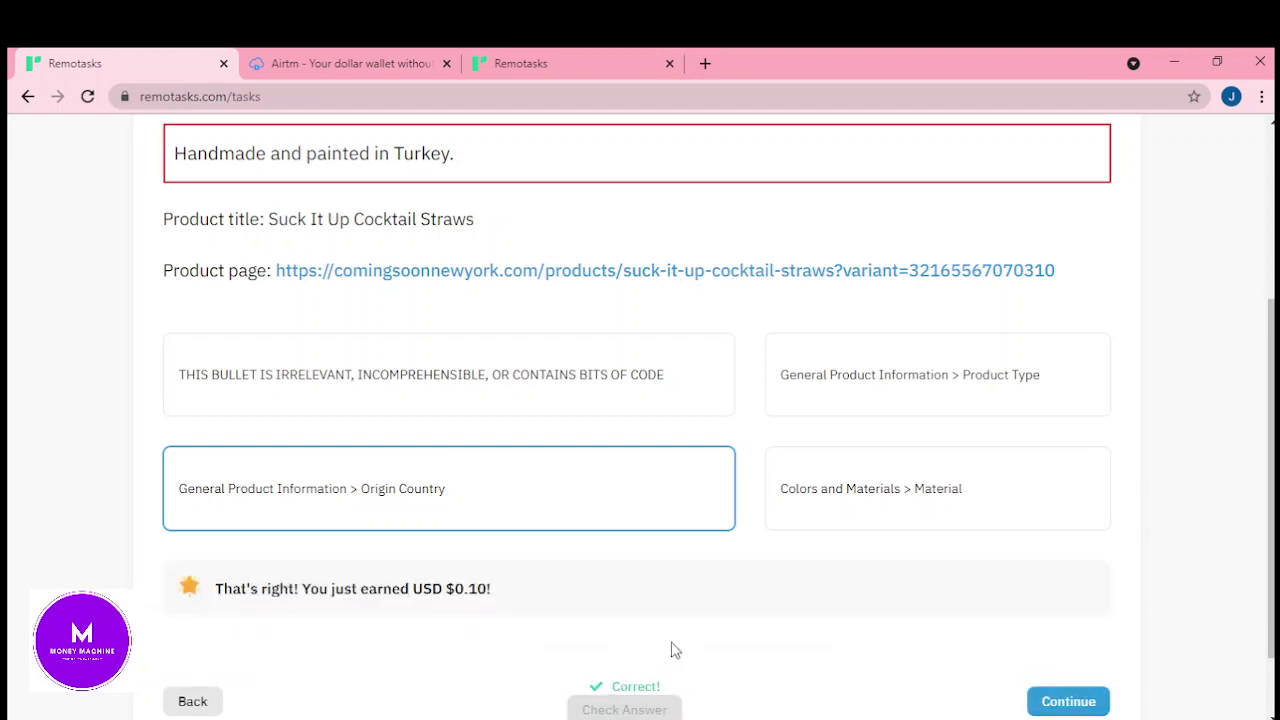
pyautogui.click(1068, 701)
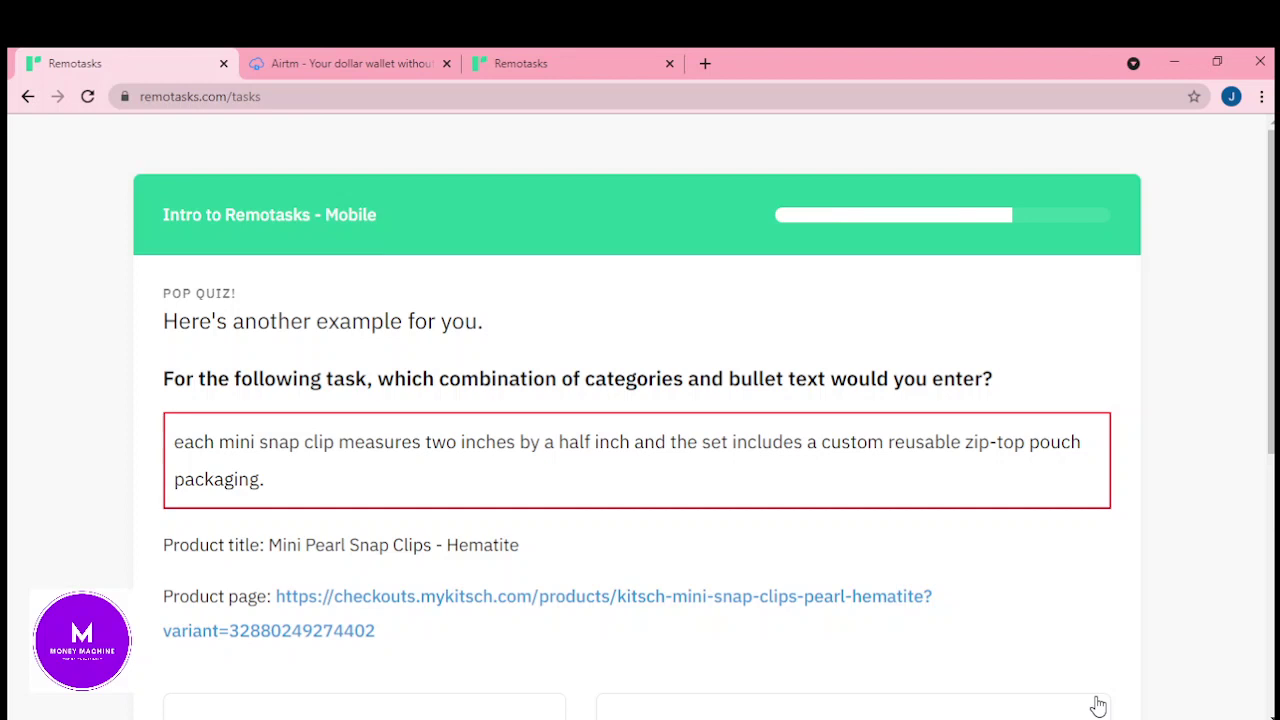
# - Examine the mini snap clip bullet and compare it with the offered combinations of categories and bullet text
pyautogui.scroll(-1, 1270, 478)
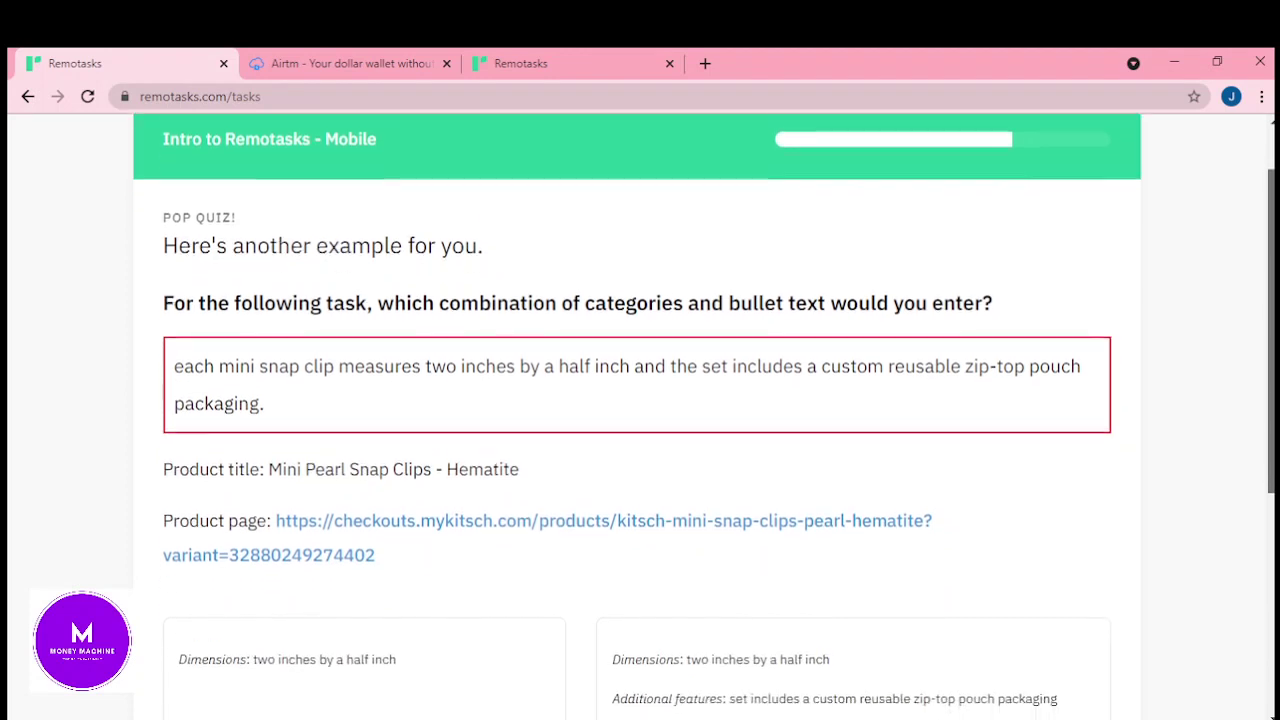
pyautogui.scroll(-1, 700, 420)
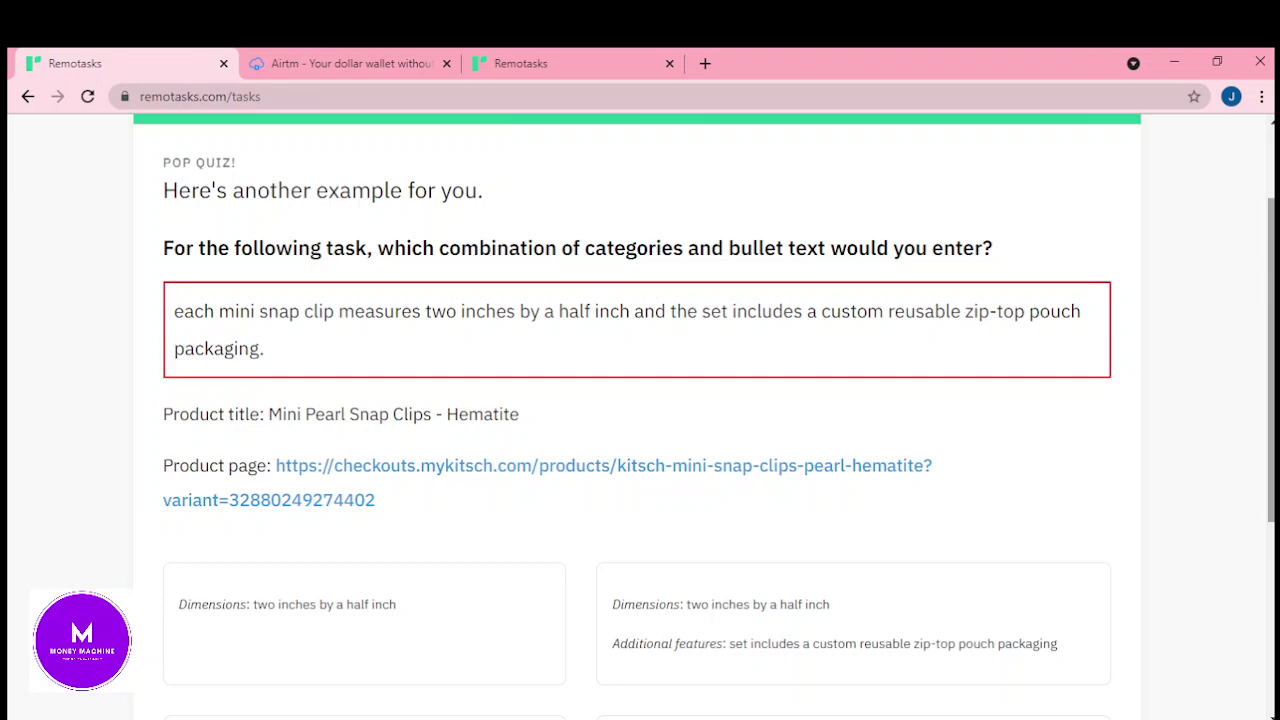
pyautogui.scroll(-1, 704, 417)
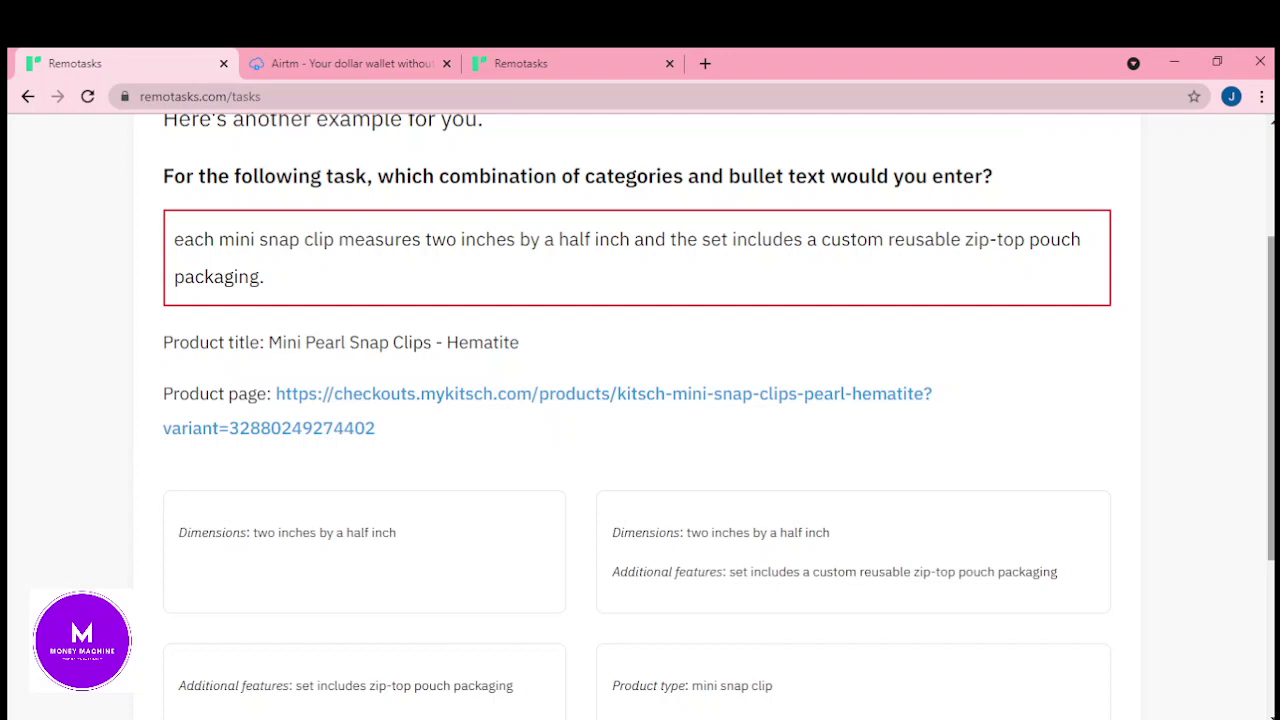
pyautogui.scroll(-1, 640, 400)
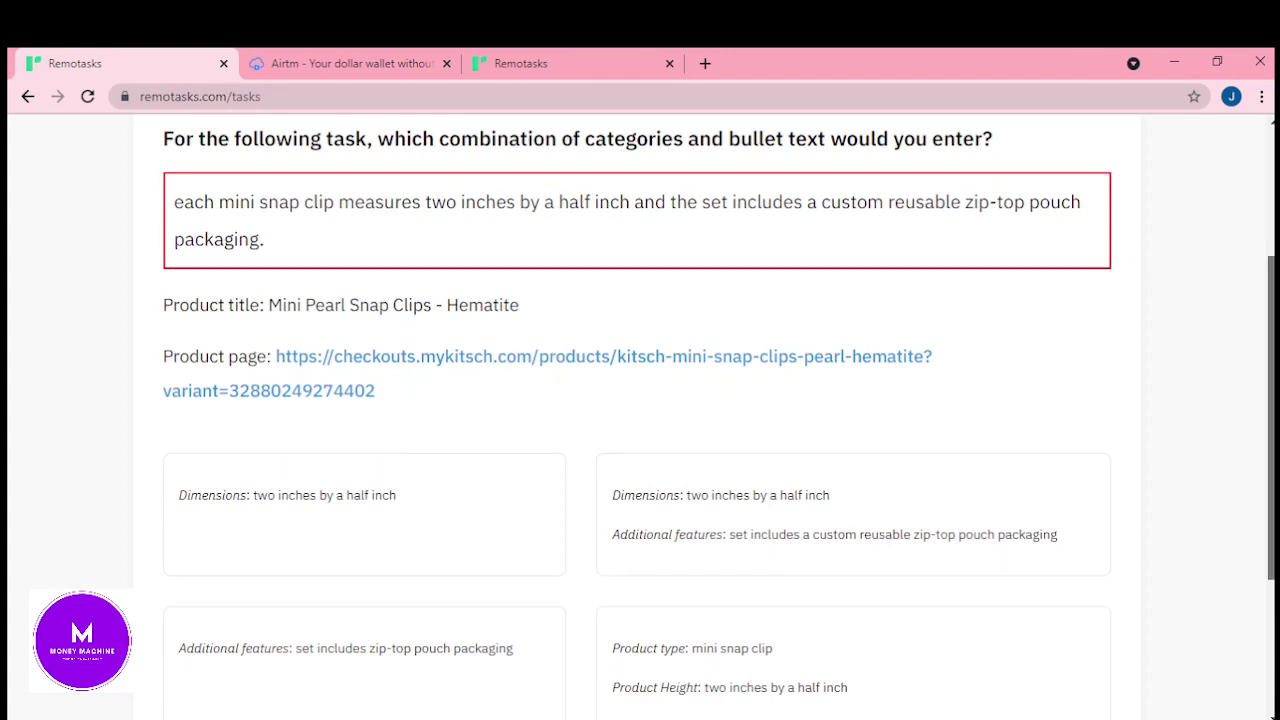
pyautogui.scroll(-1, 640, 400)
pyautogui.scroll(-1, 640, 400)
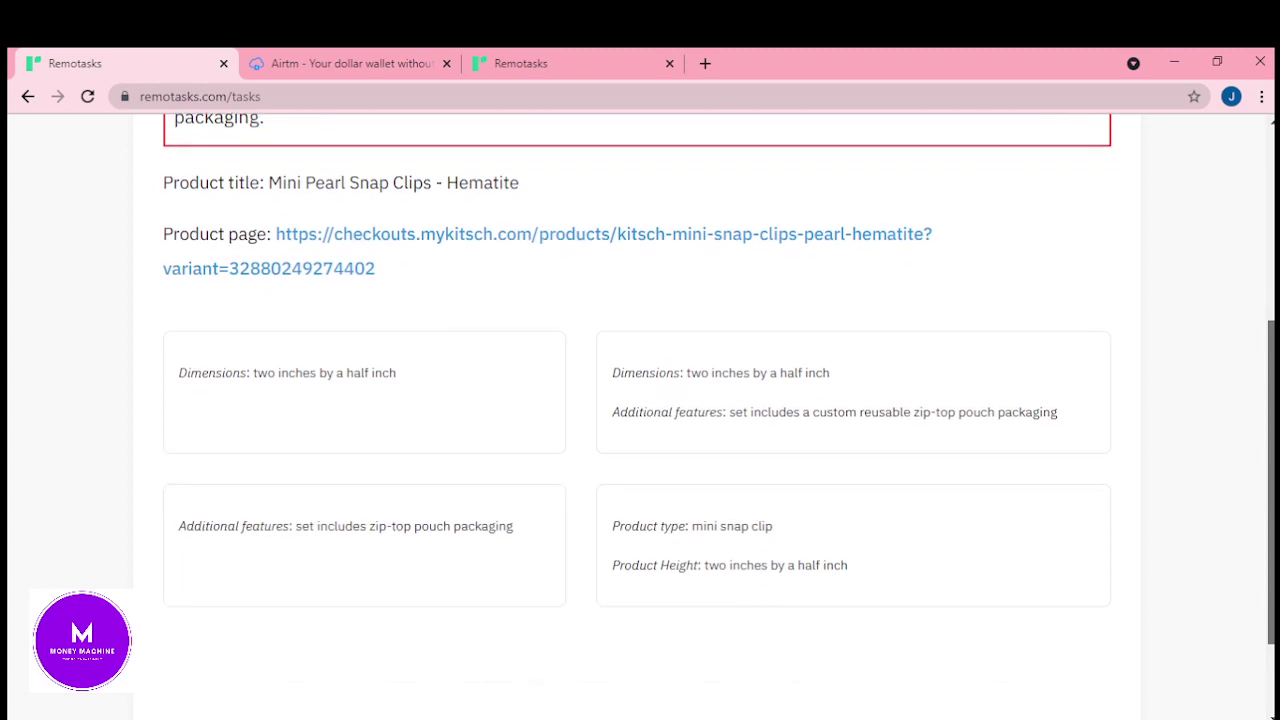
pyautogui.scroll(3, 640, 400)
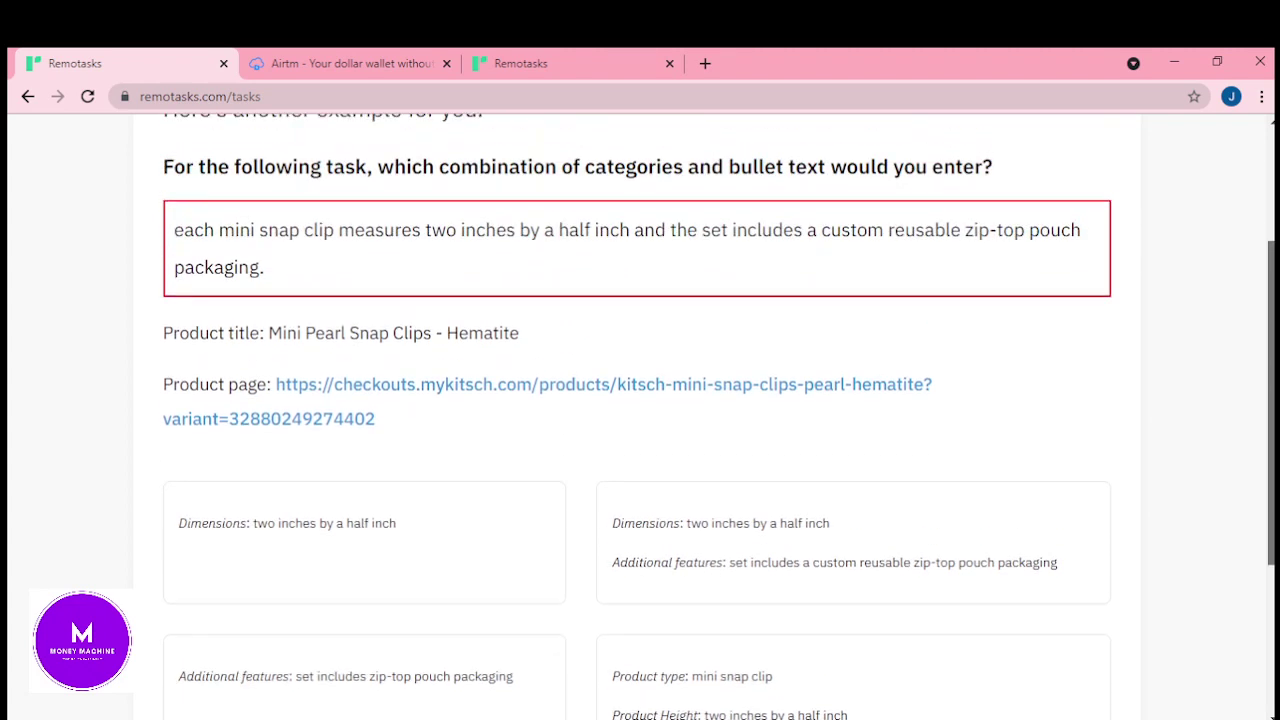
pyautogui.scroll(-1, 640, 400)
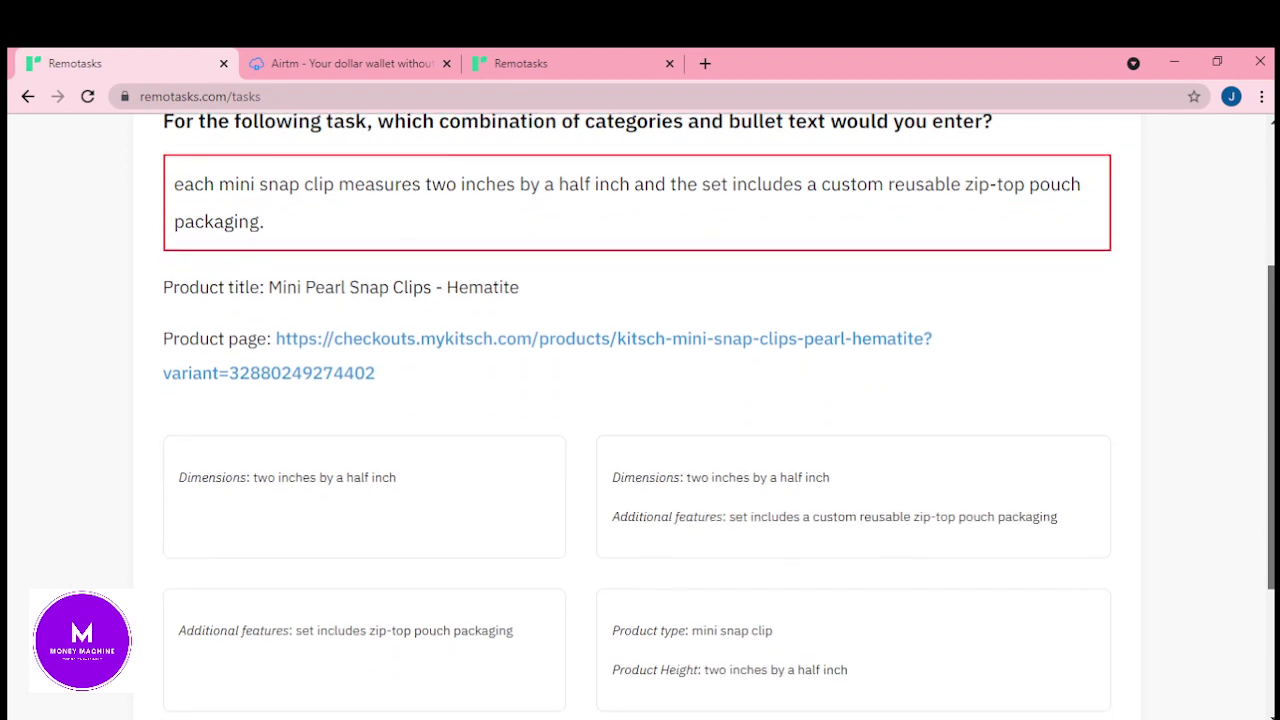
pyautogui.scroll(1, 640, 400)
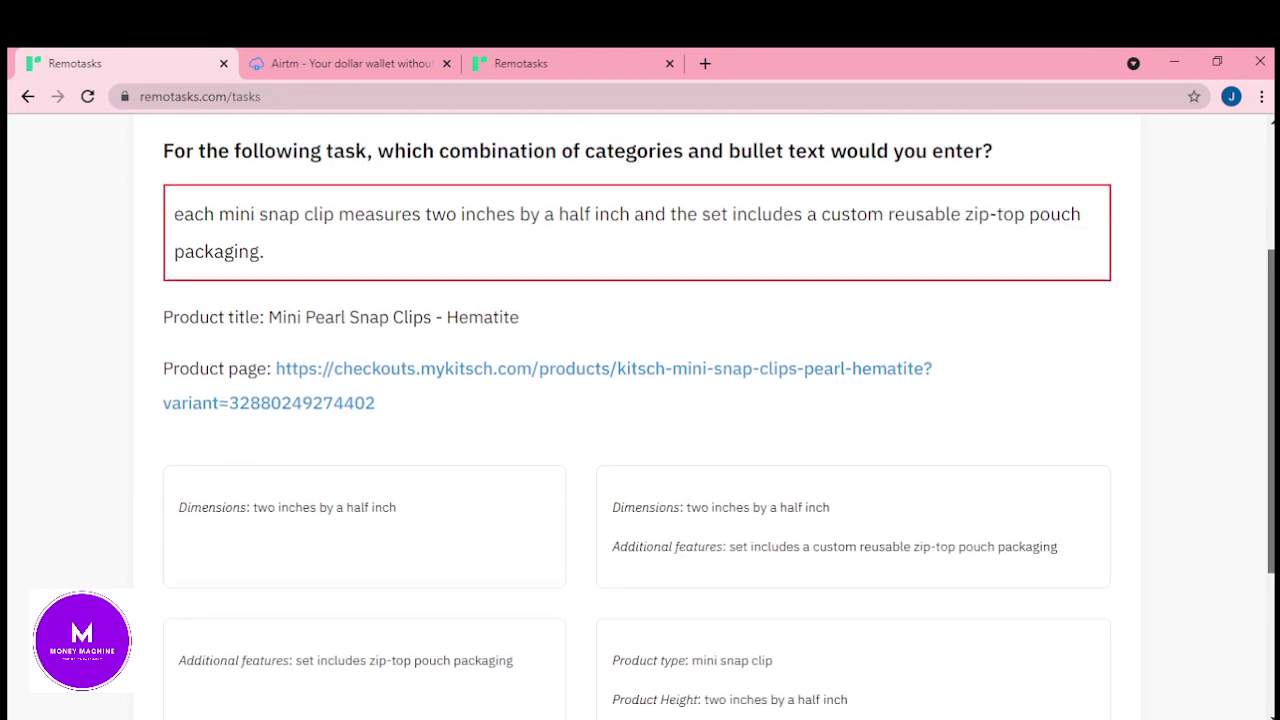
pyautogui.scroll(-1, 640, 400)
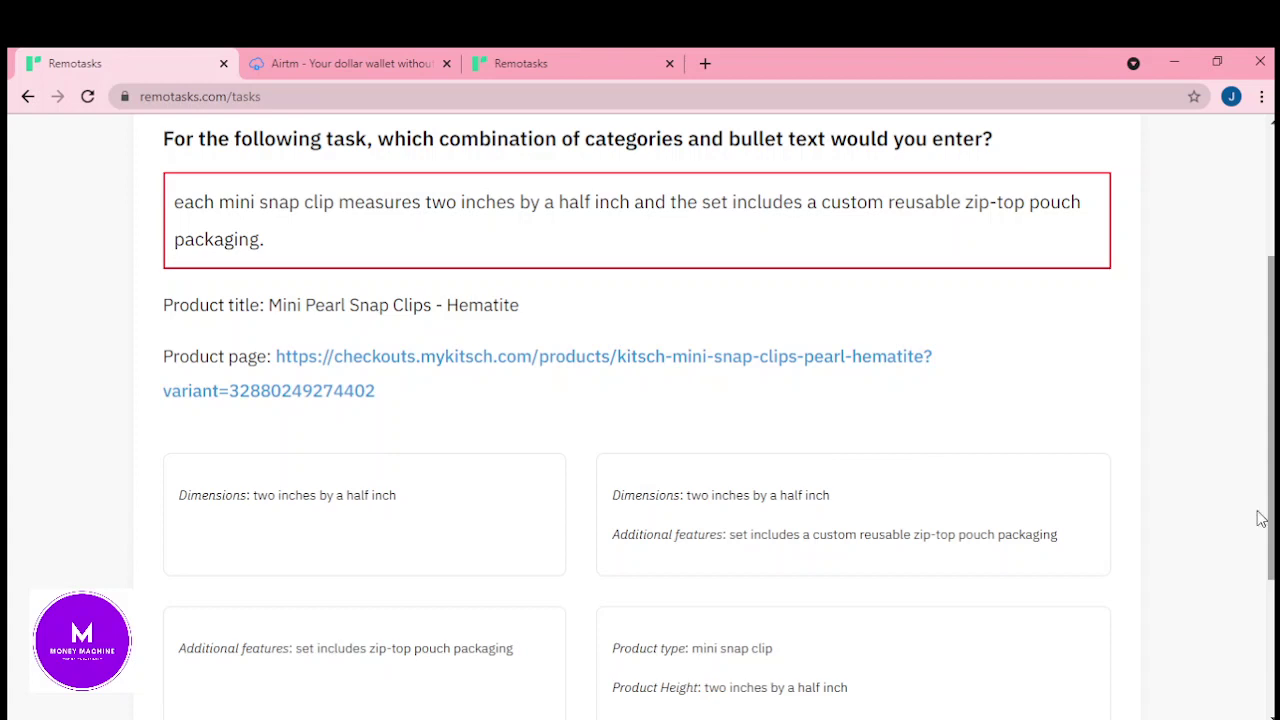
# - Try to open the Mini Pearl Snap Clips product page, and resume the training course from the dashboard
pyautogui.click(760, 365)
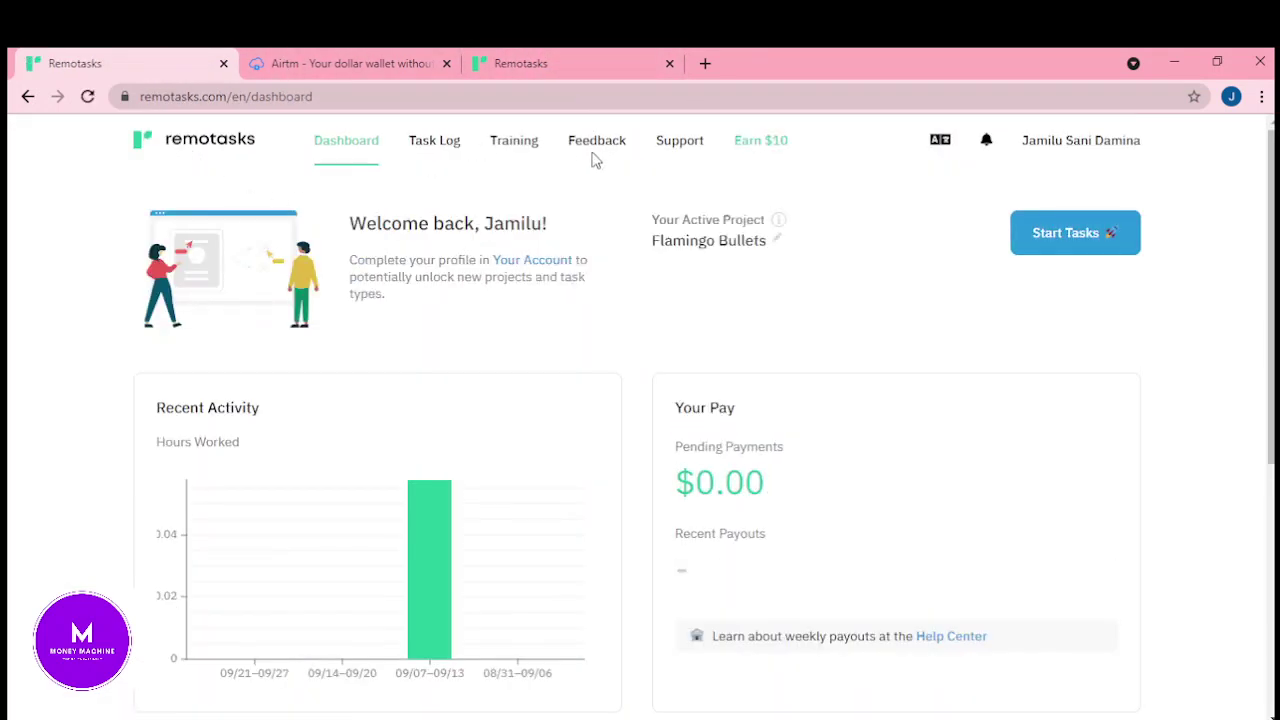
pyautogui.click(1075, 240)
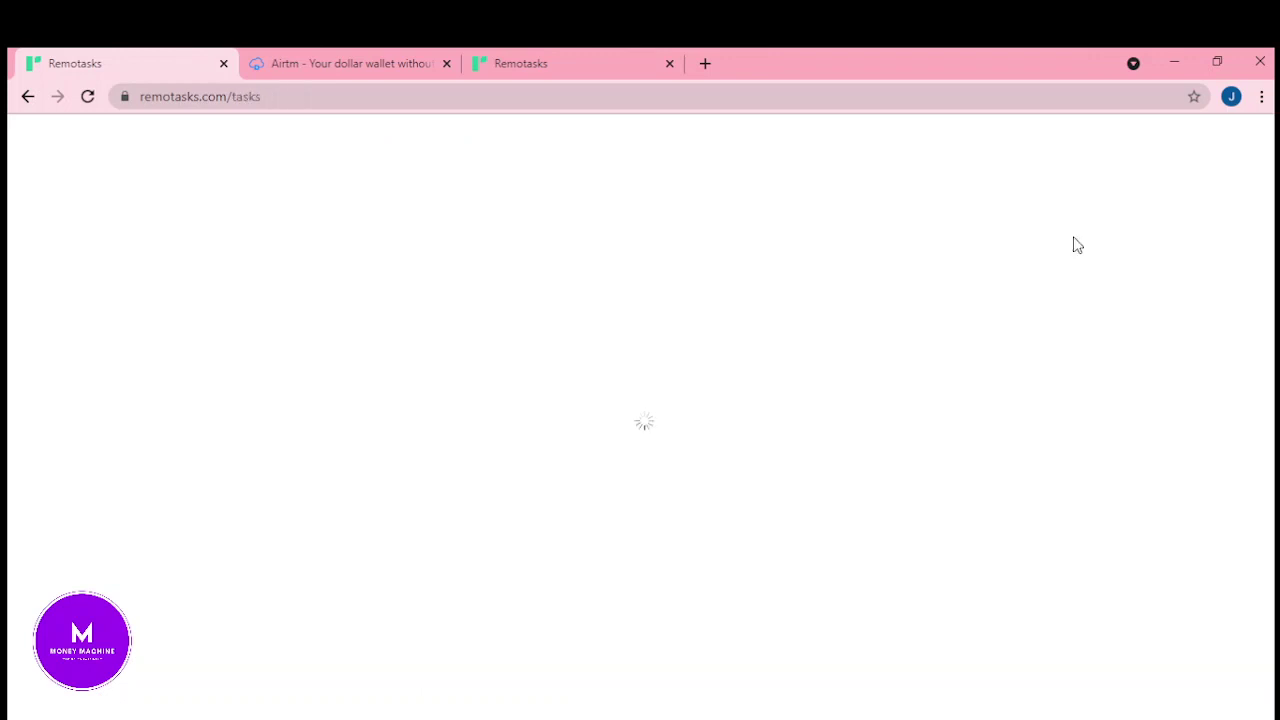
pyautogui.scroll(-8, 211, 646)
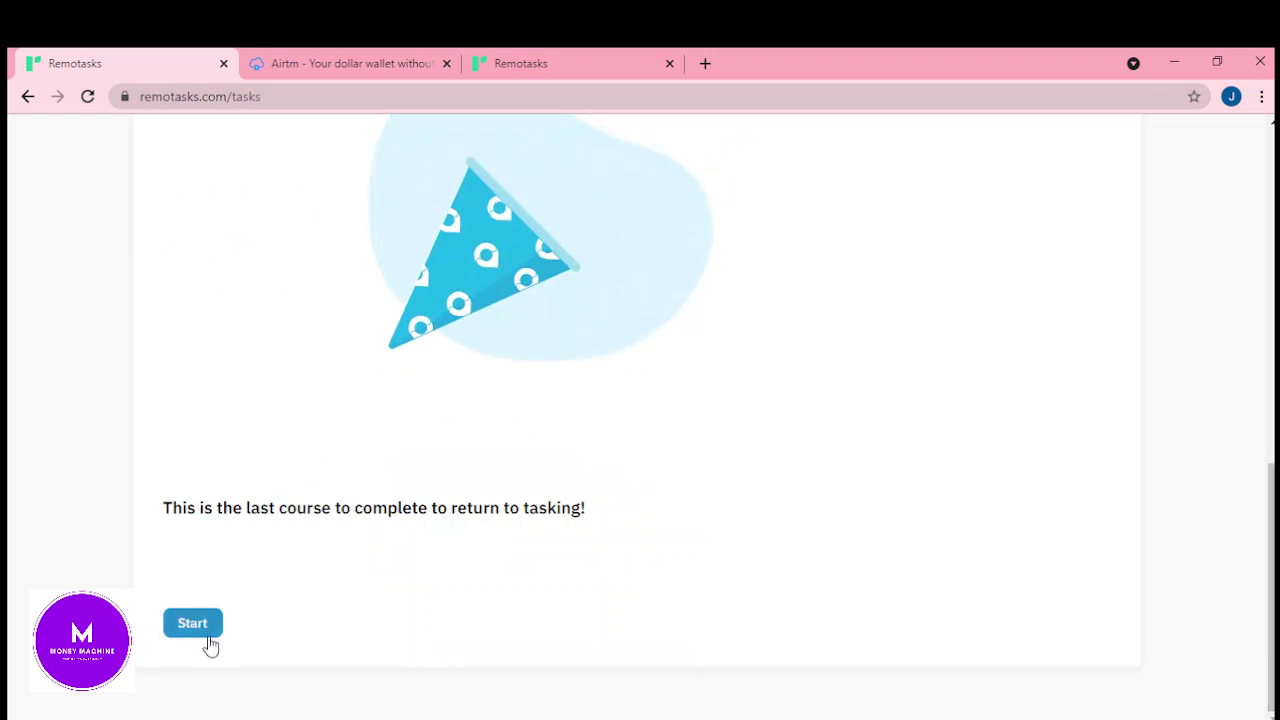
pyautogui.click(210, 638)
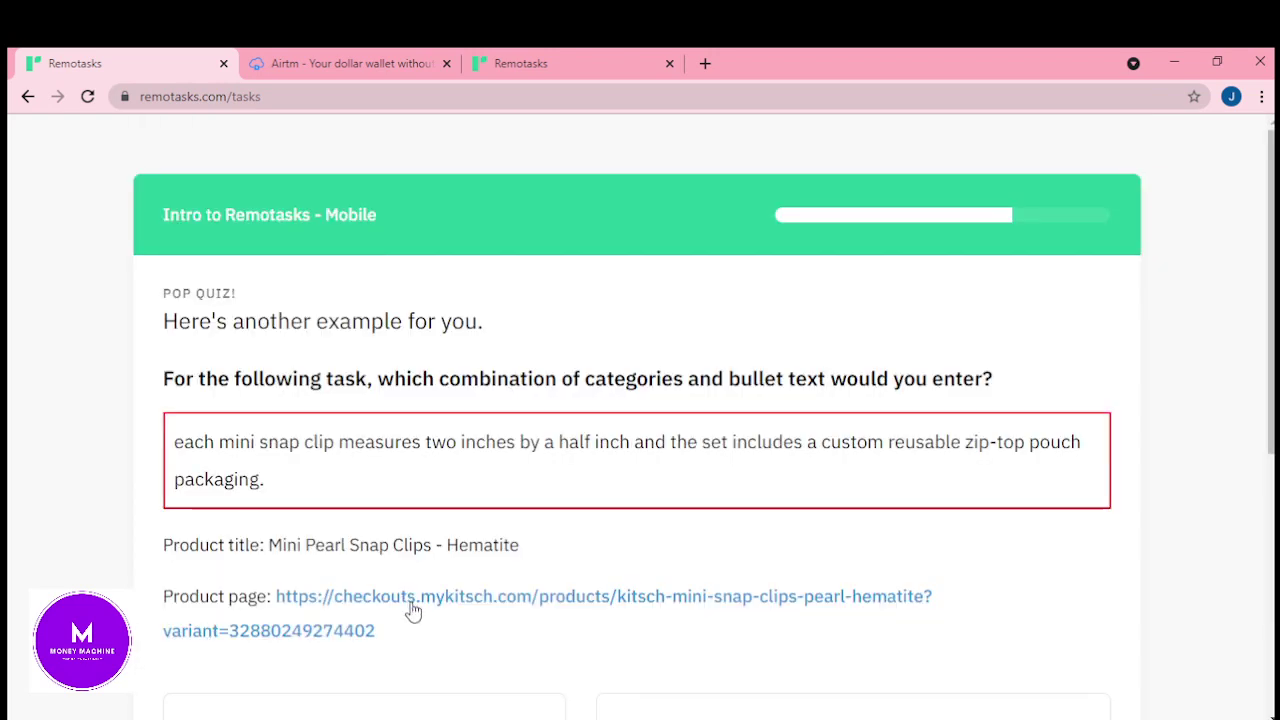
# - Answer the mini snap clip question with the Dimensions and Additional features combination, check the answer and continue the course
pyautogui.middleClick(413, 608)
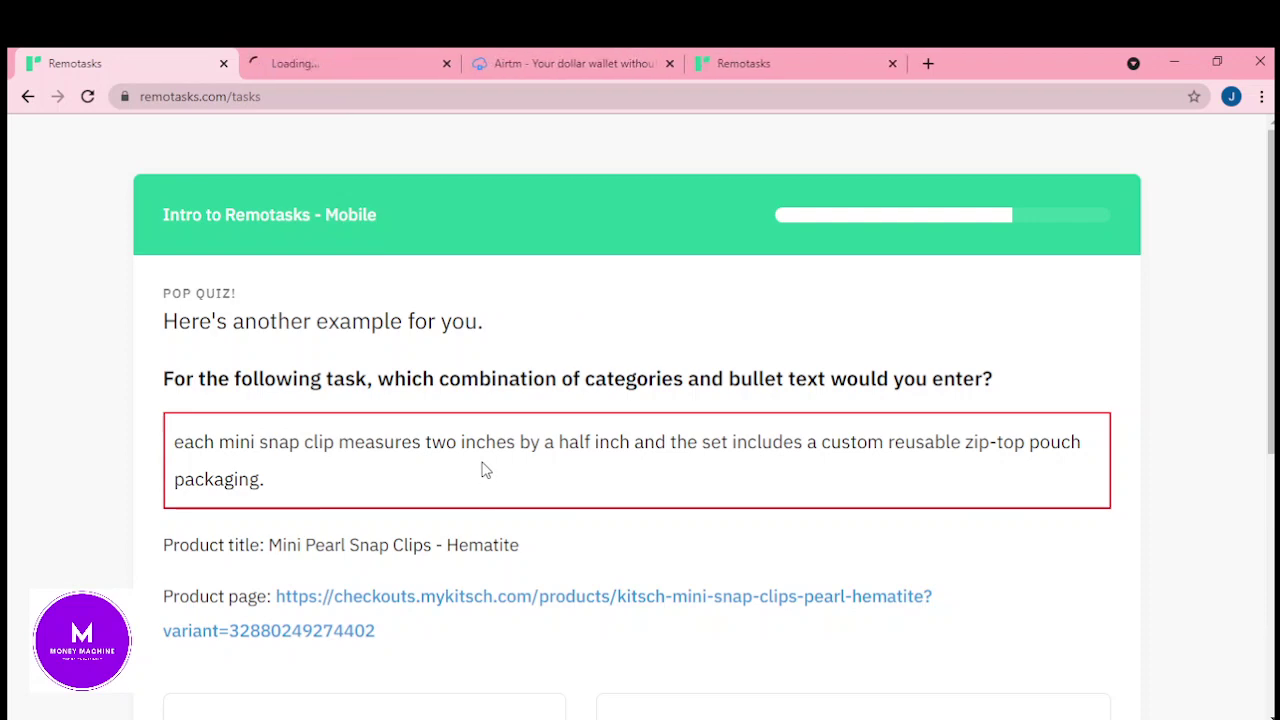
pyautogui.scroll(-3, 483, 469)
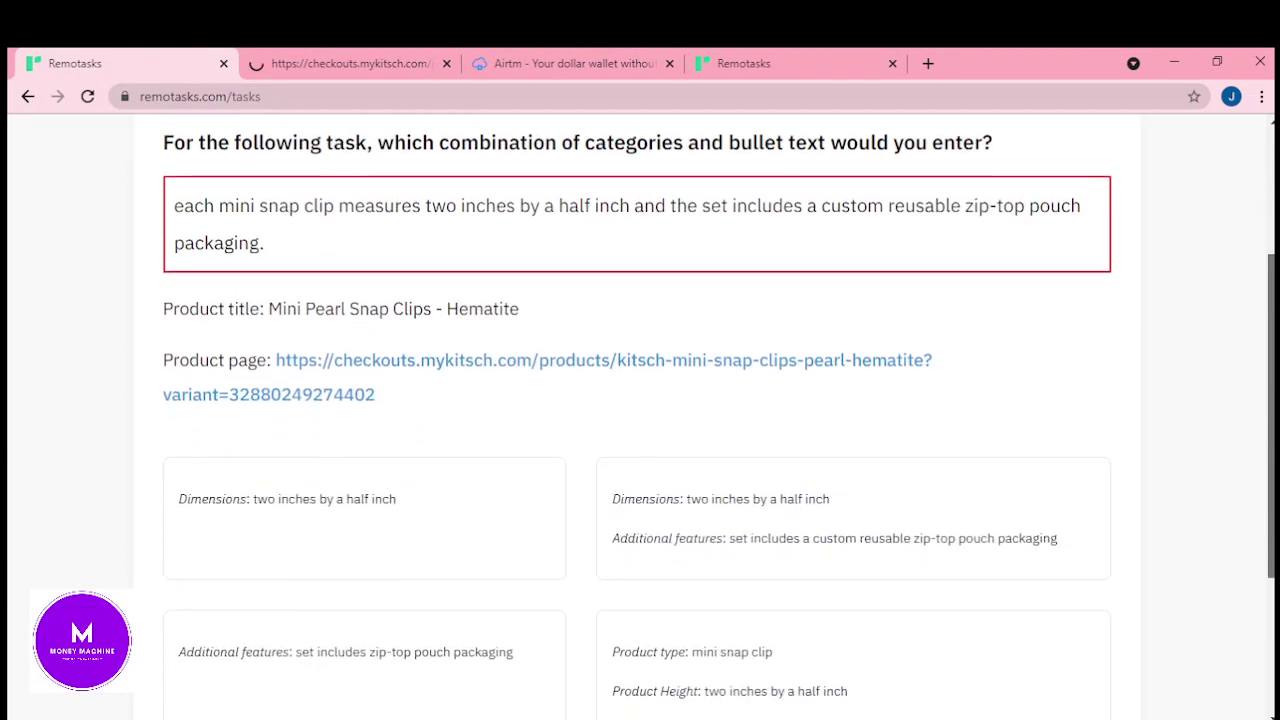
pyautogui.scroll(-2, 1251, 563)
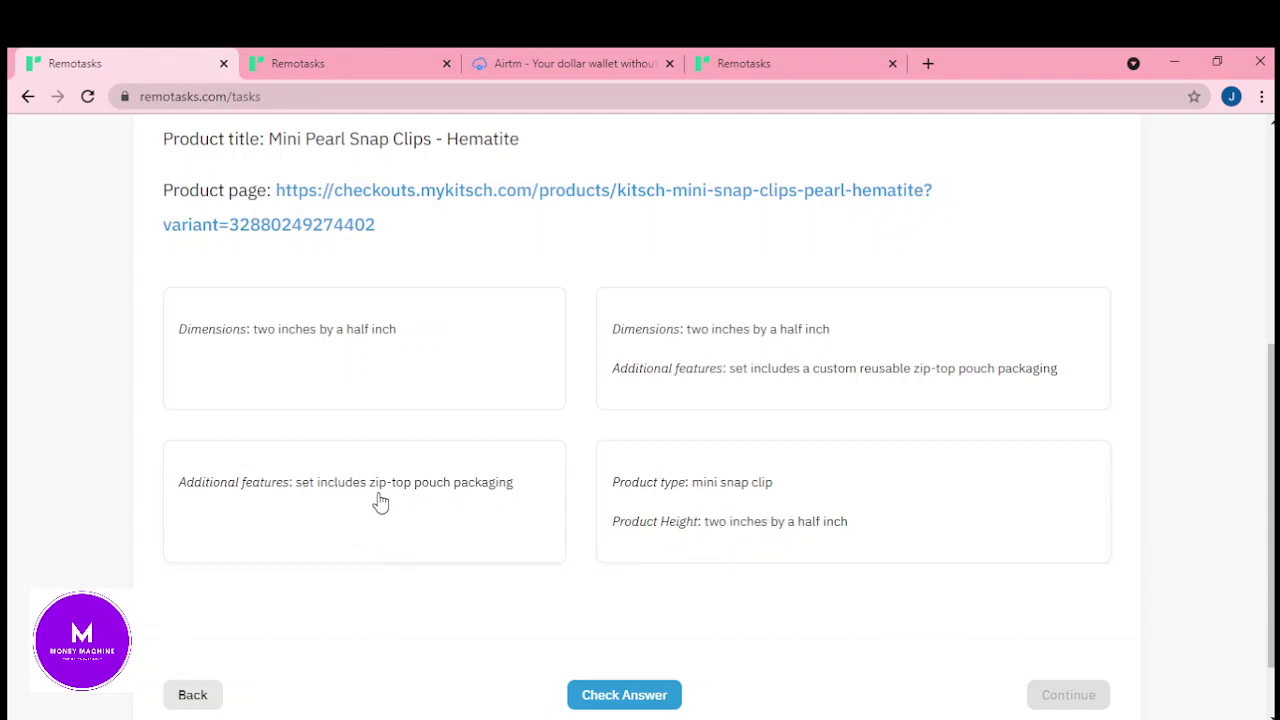
pyautogui.click(709, 360)
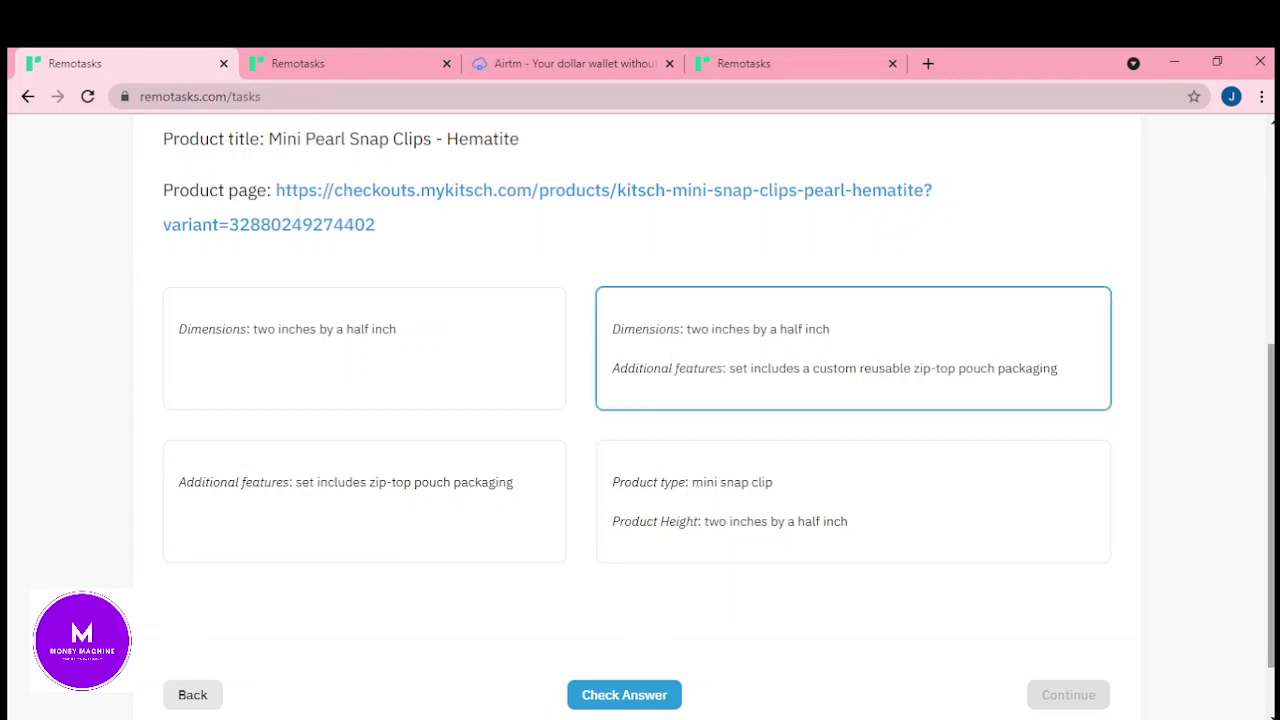
pyautogui.scroll(3, 1221, 332)
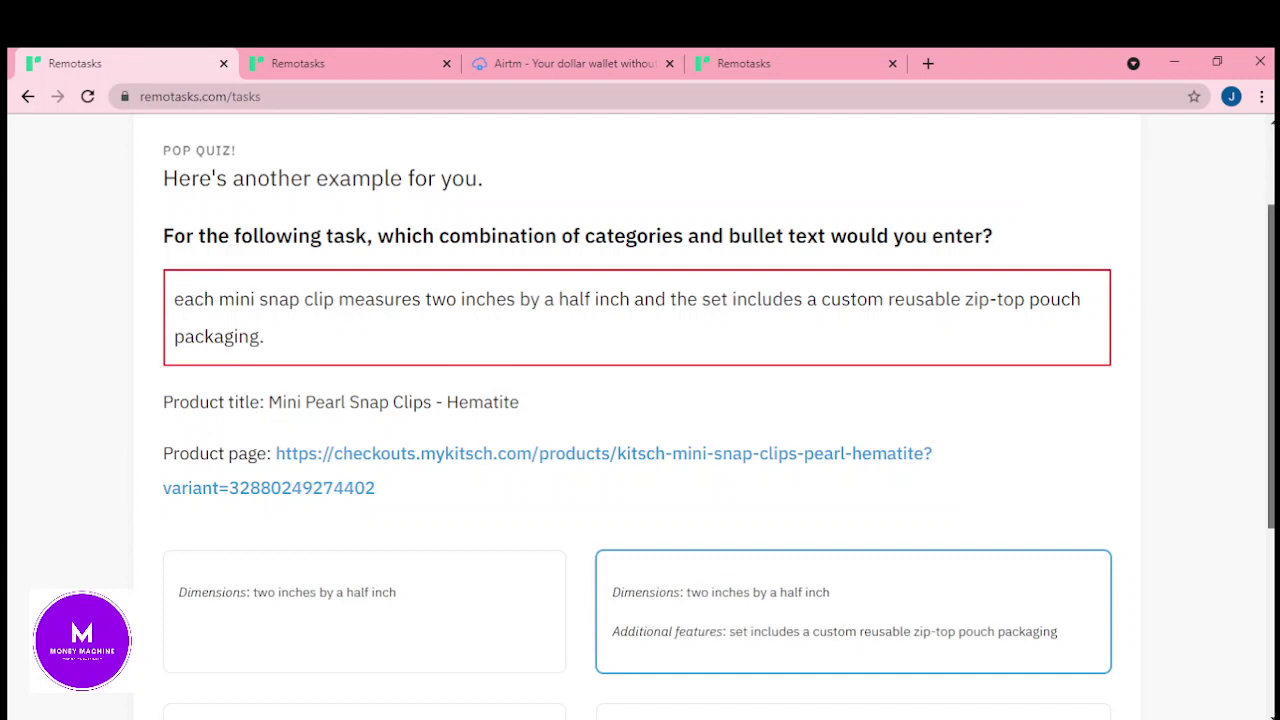
pyautogui.scroll(-3, 773, 400)
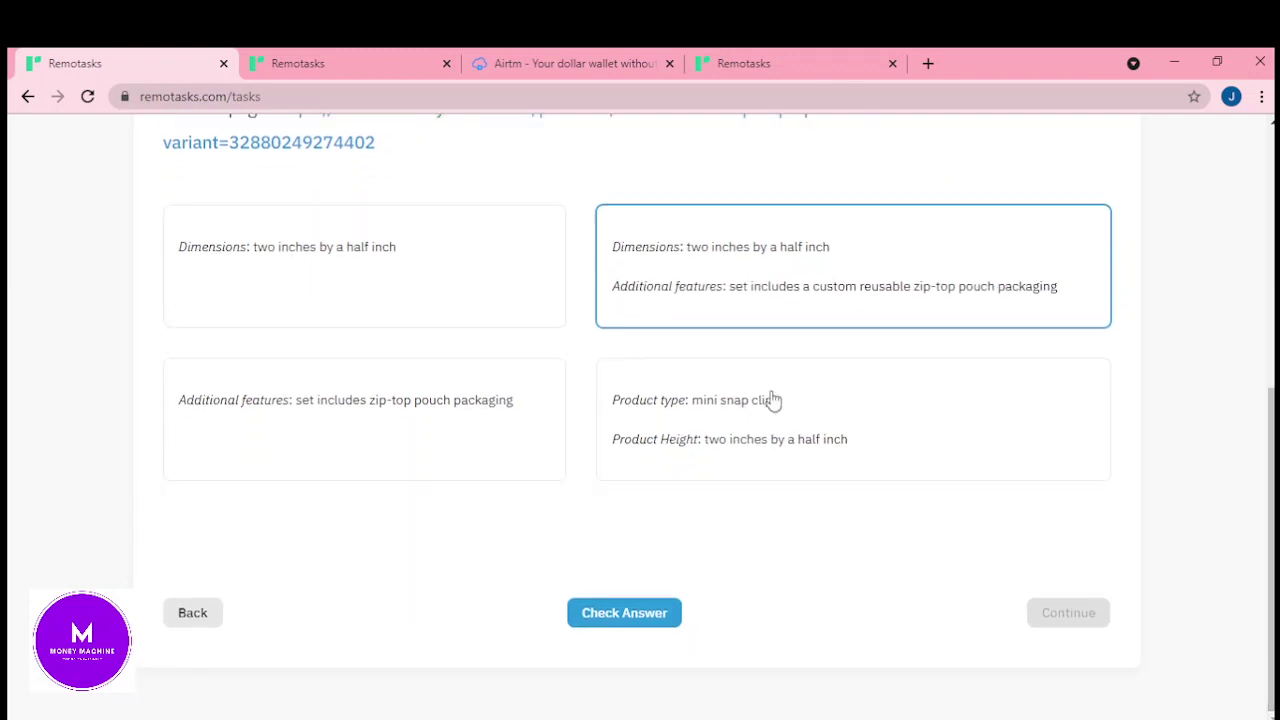
pyautogui.click(637, 613)
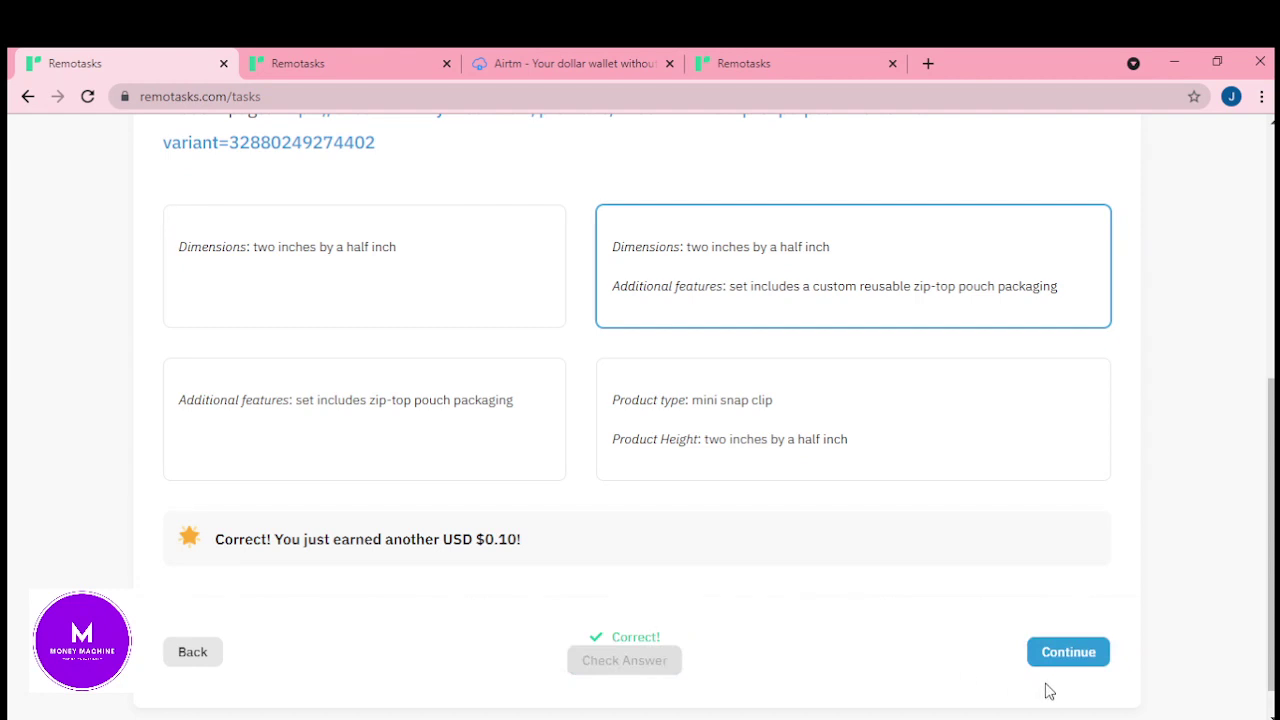
pyautogui.click(1068, 653)
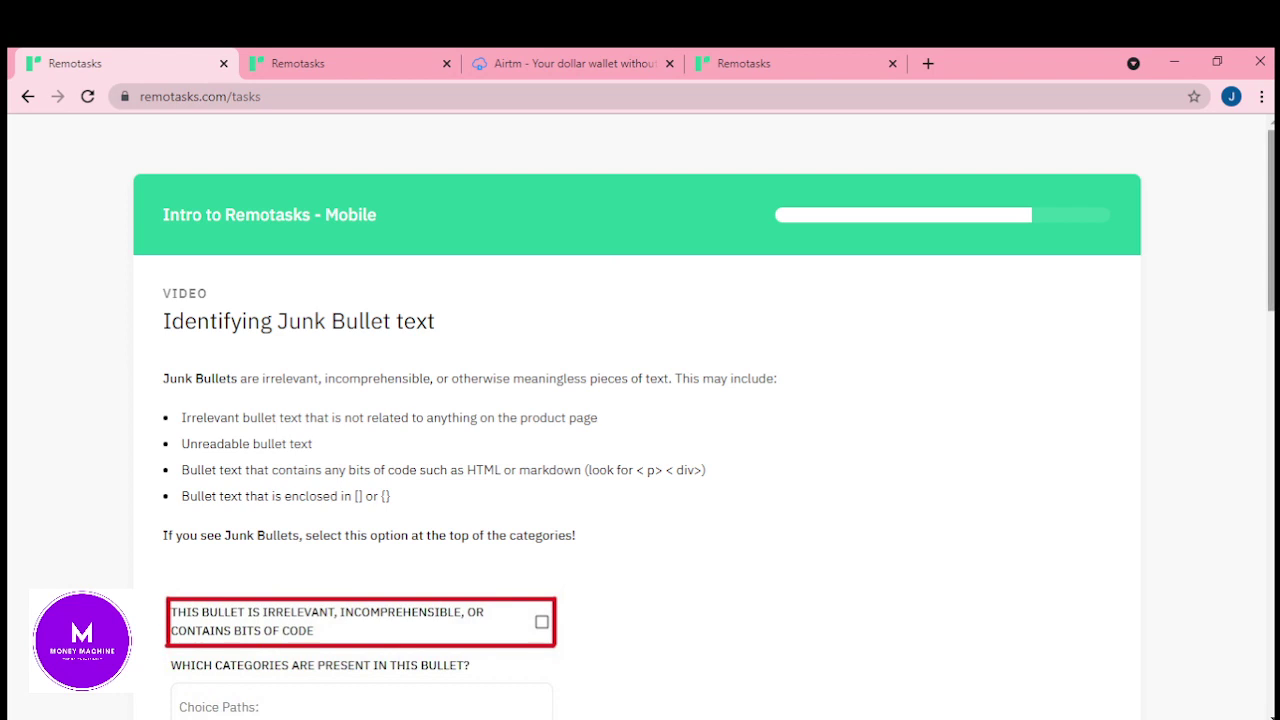
# - Examine the Identifying Junk Bullet text lesson, covering the junk bullet criteria, the option for marking them and the listed examples
pyautogui.scroll(-4, 640, 400)
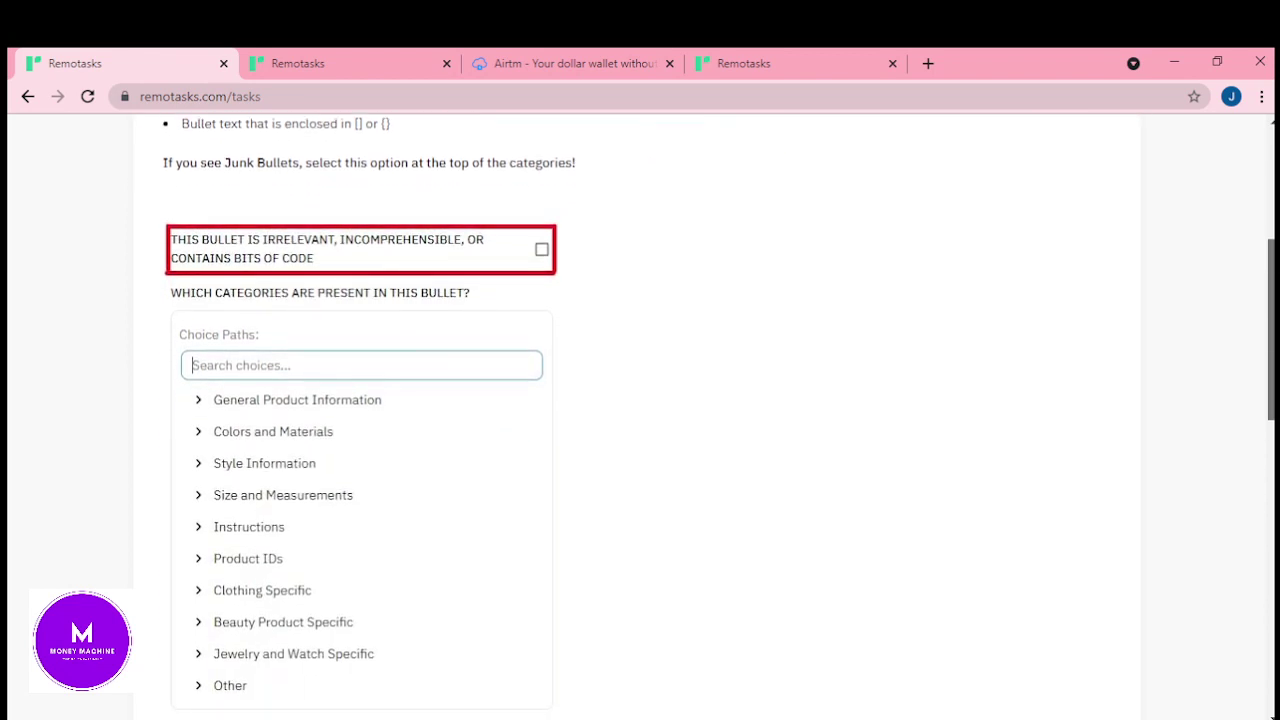
pyautogui.scroll(4, 640, 420)
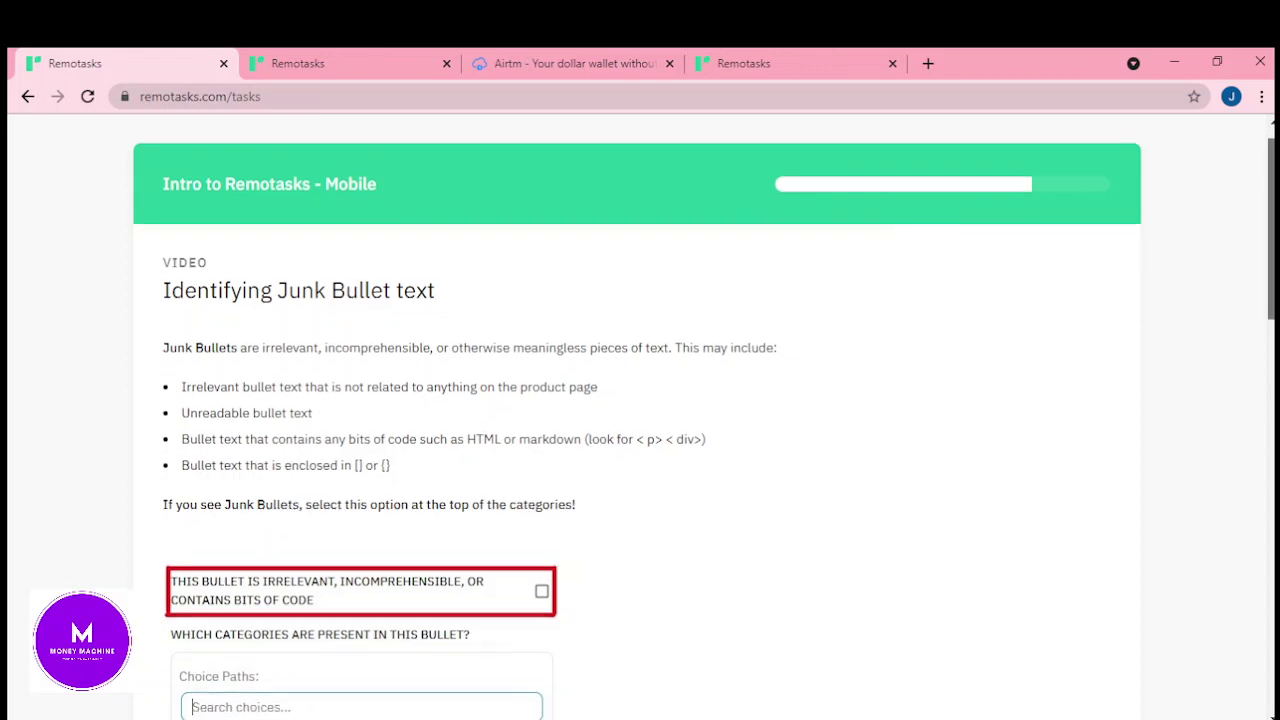
pyautogui.scroll(-2, 637, 430)
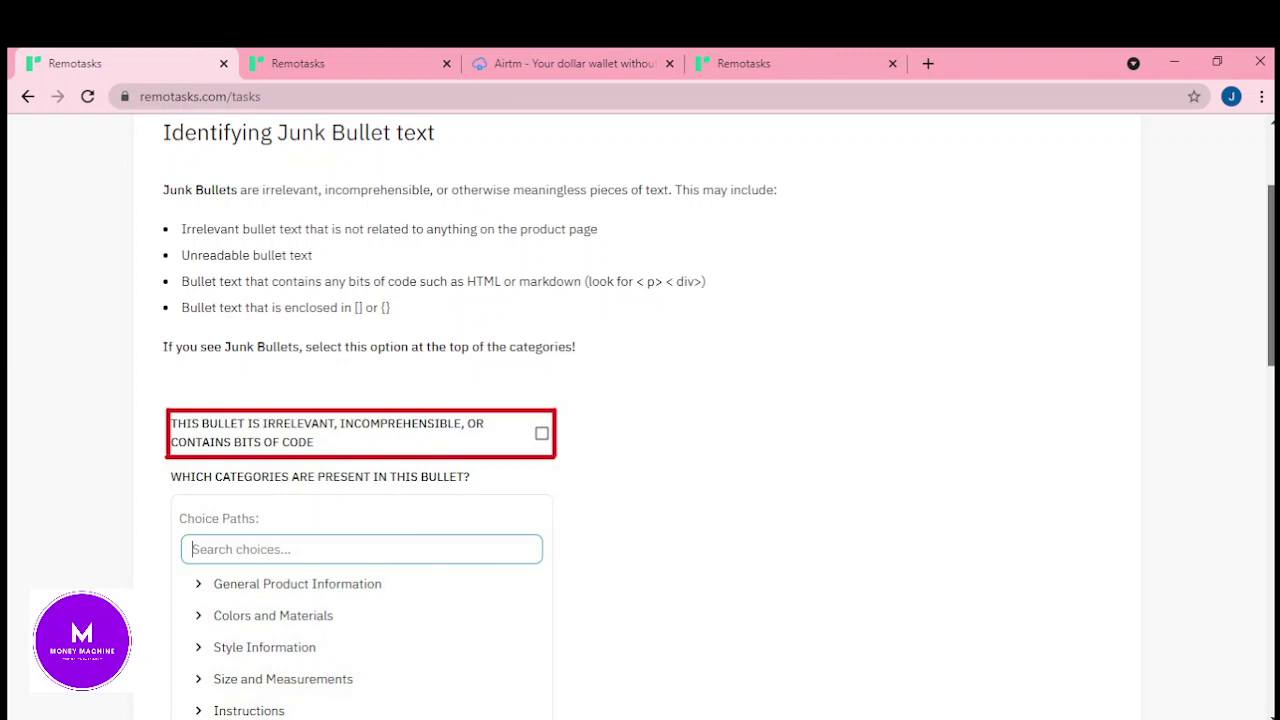
pyautogui.scroll(-3, 640, 410)
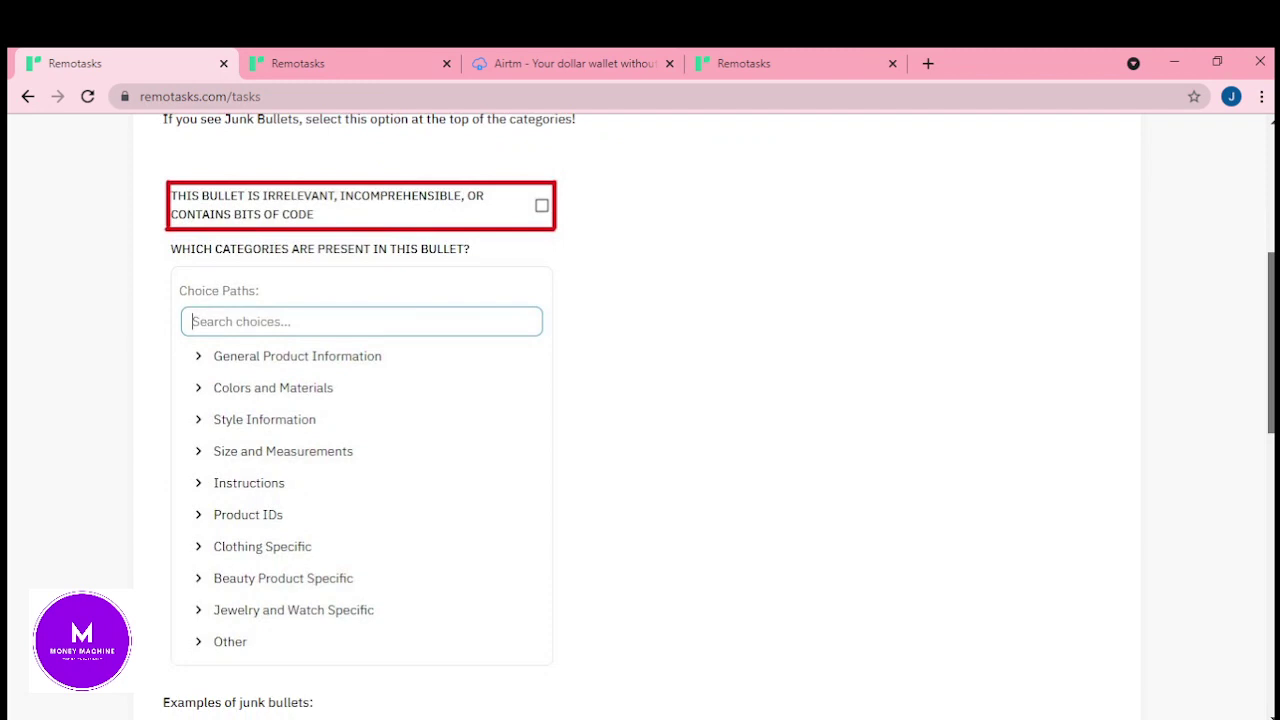
pyautogui.scroll(-4, 640, 410)
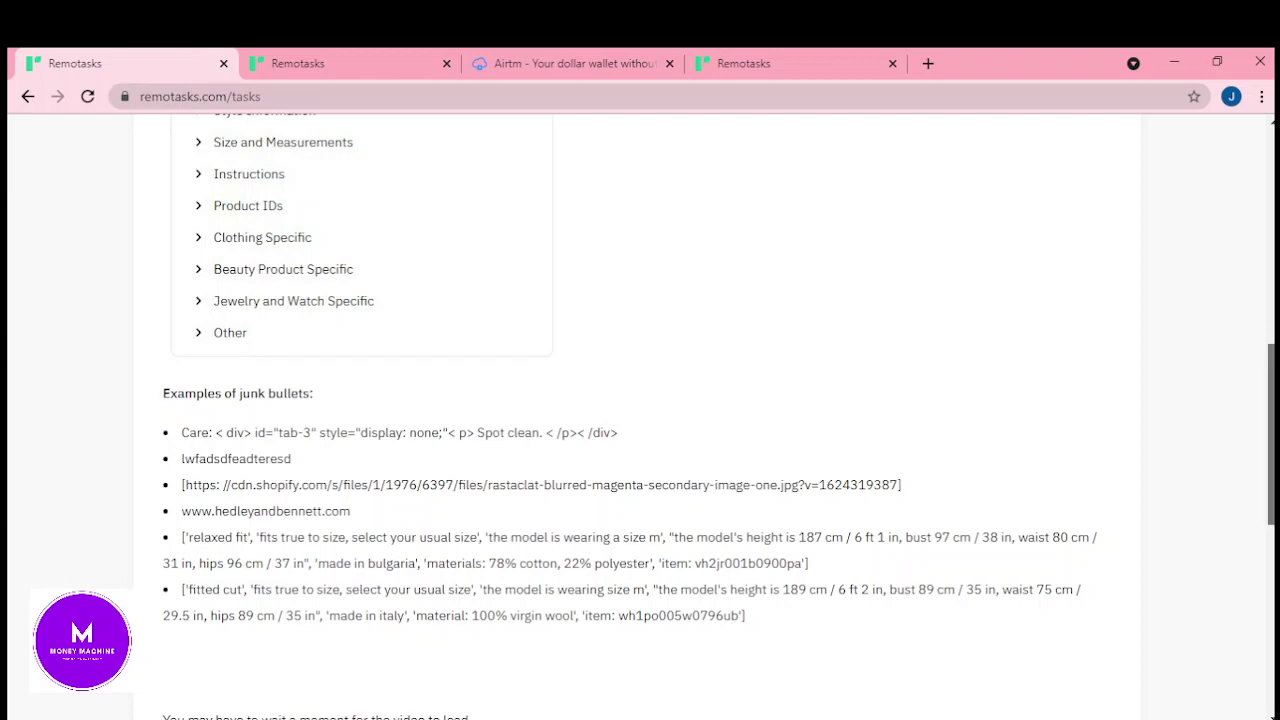
pyautogui.scroll(-2, 630, 416)
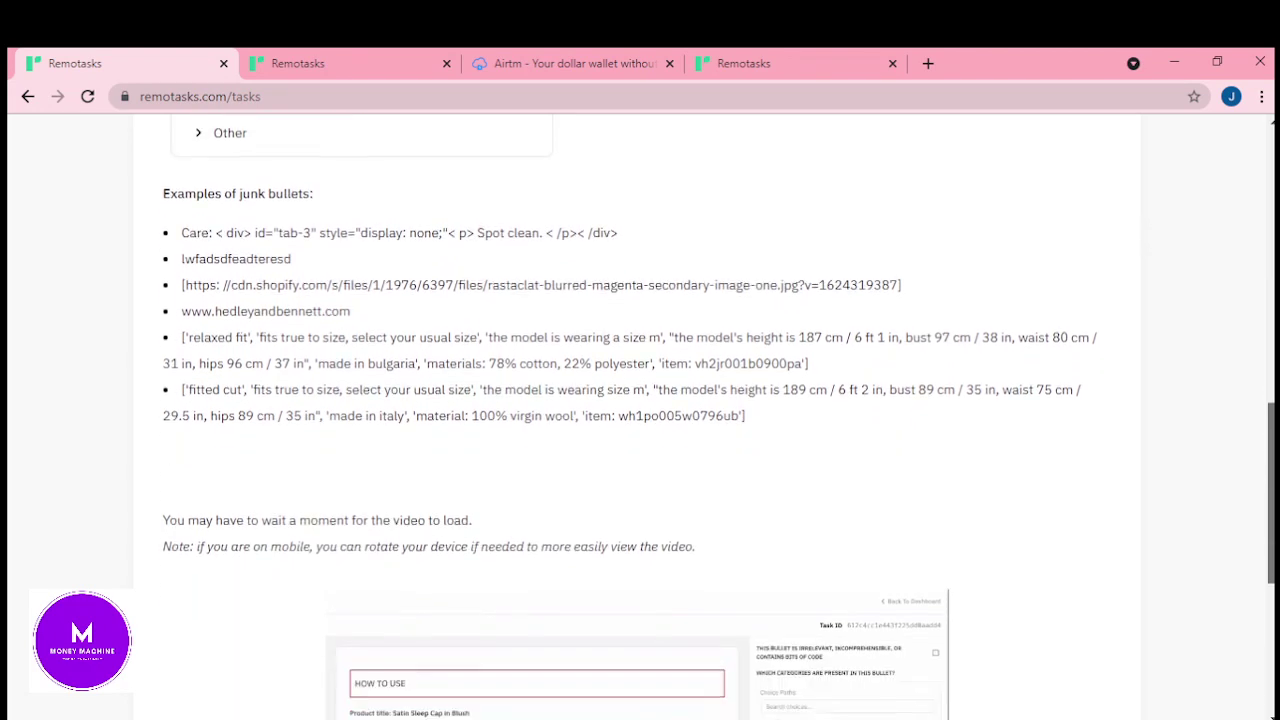
pyautogui.scroll(-1, 630, 416)
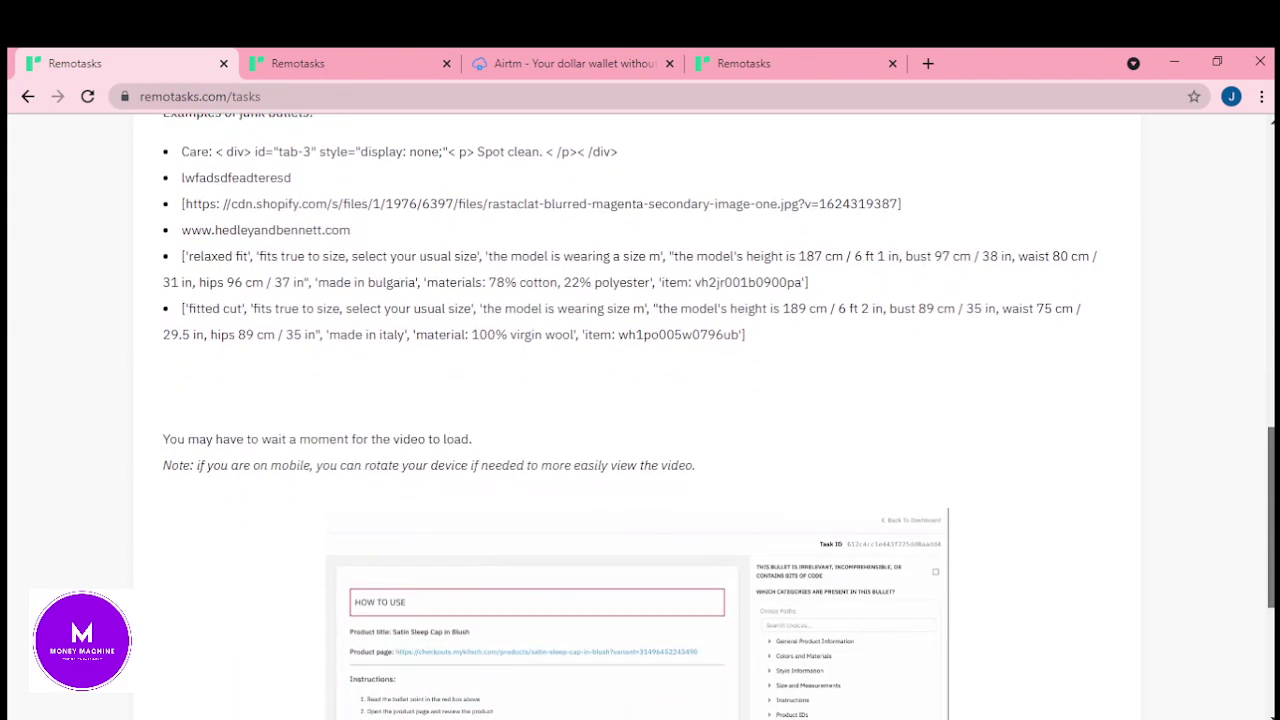
pyautogui.scroll(-2, 640, 416)
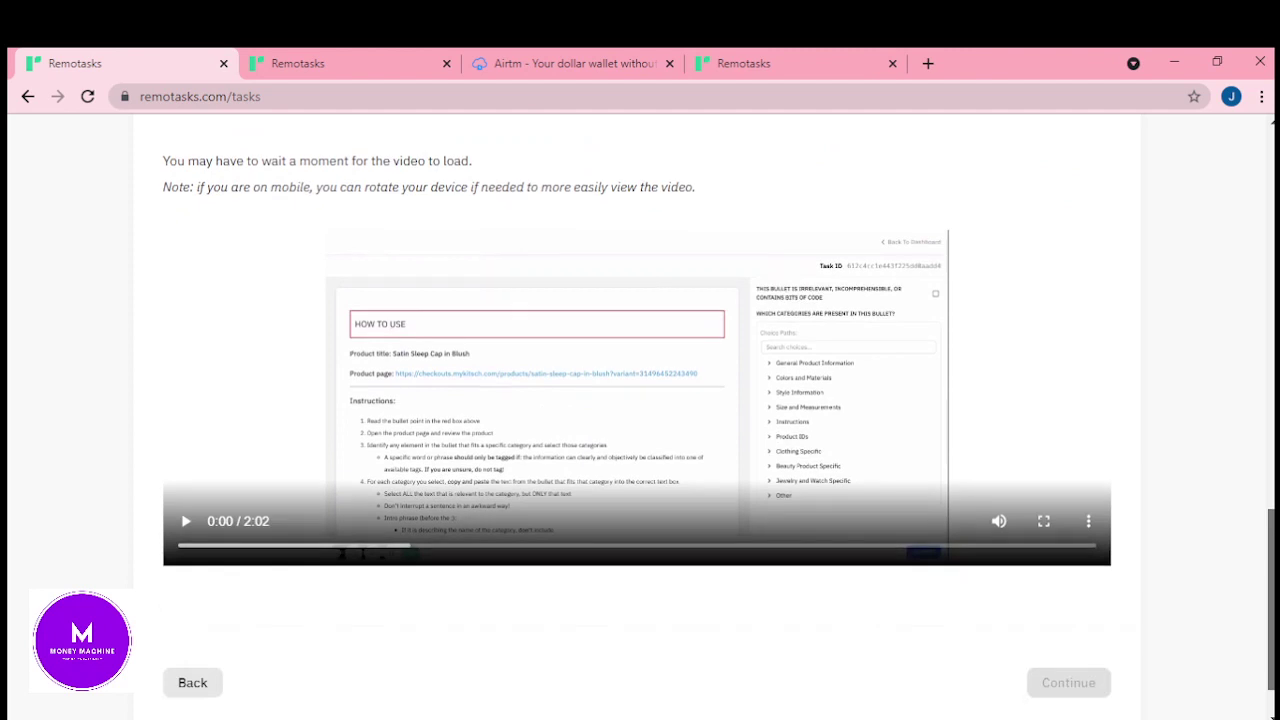
pyautogui.scroll(2, 318, 549)
pyautogui.scroll(-3, 318, 549)
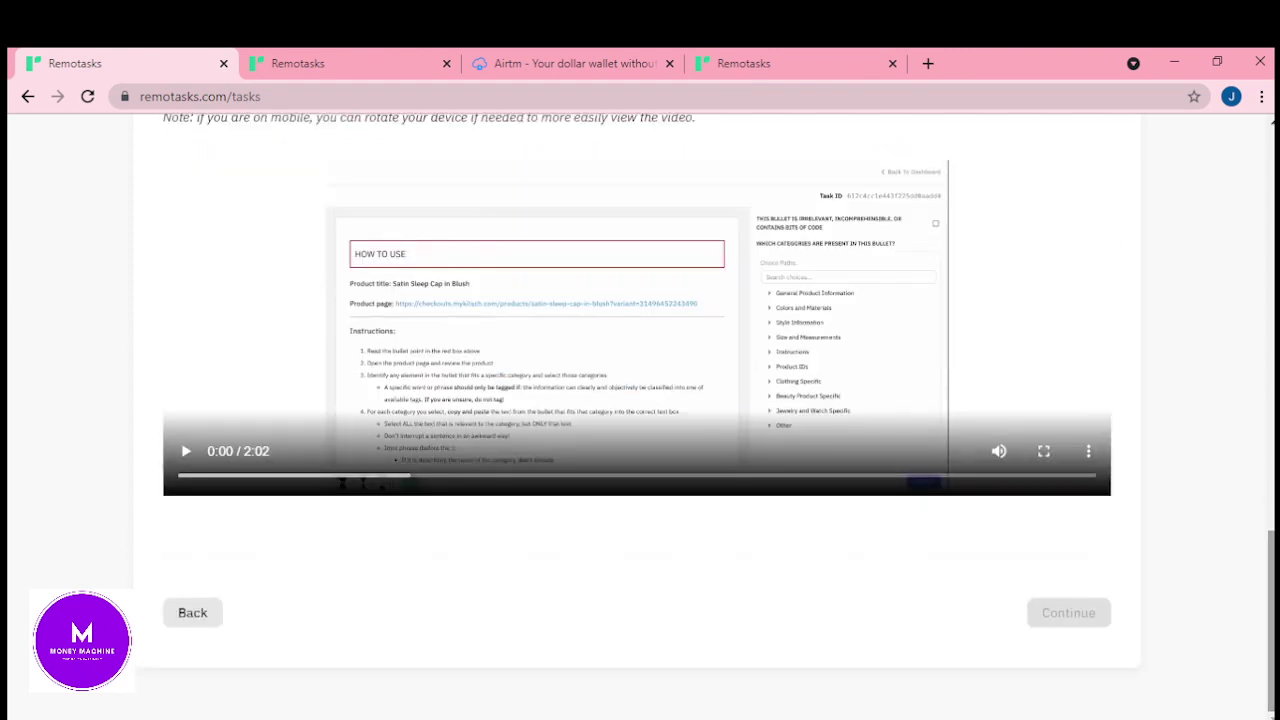
# - Play the junk bullet training video in full screen and review its HOW TO USE example task
pyautogui.click(184, 455)
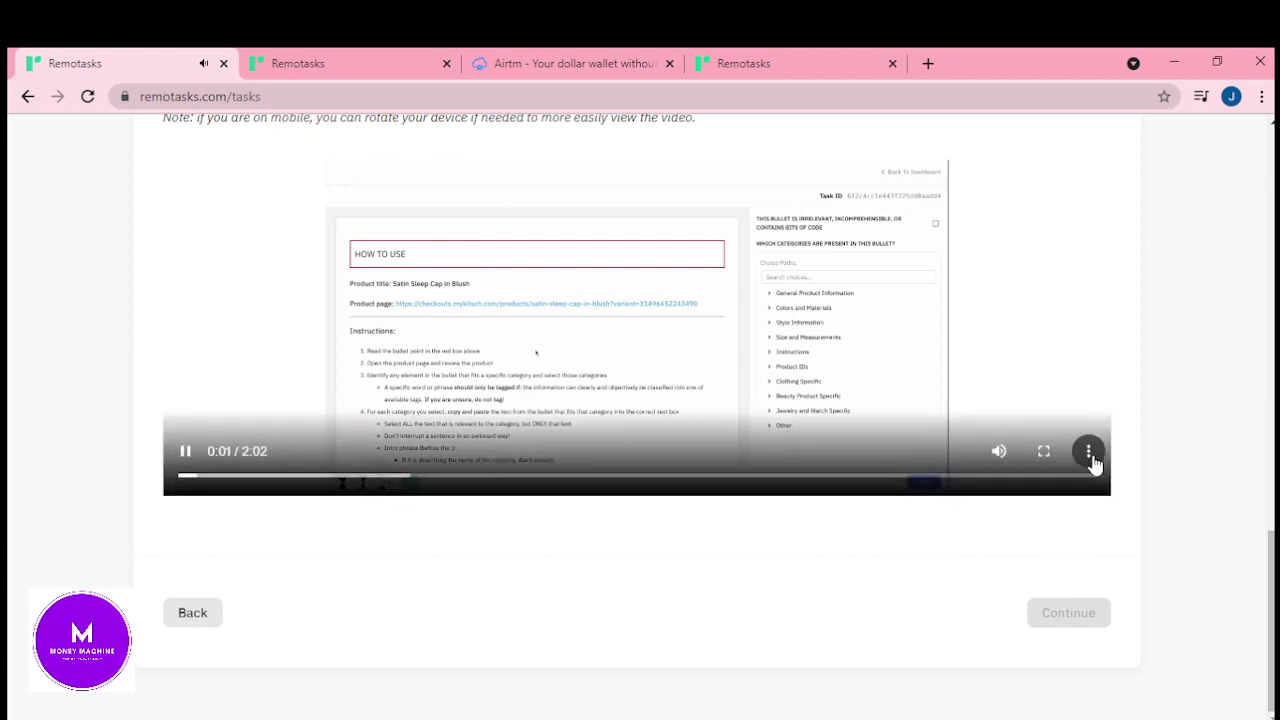
pyautogui.click(1044, 452)
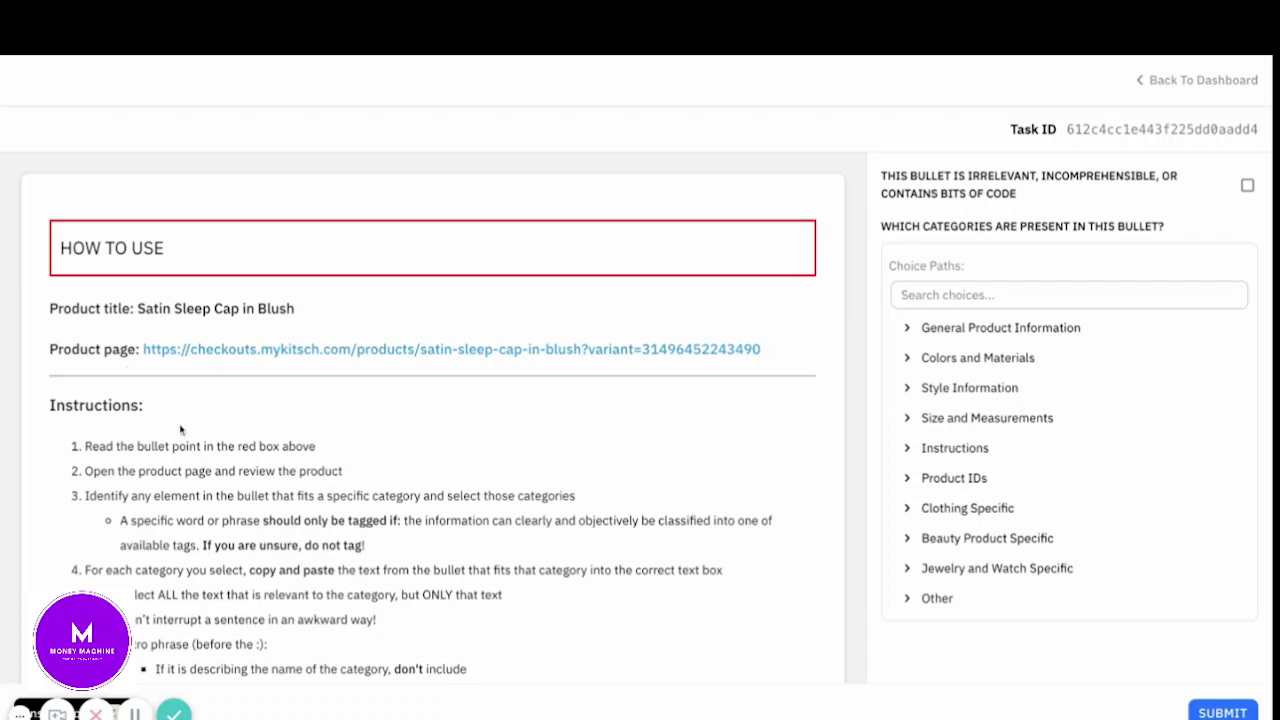
pyautogui.scroll(-1, 180, 430)
pyautogui.scroll(1, 180, 430)
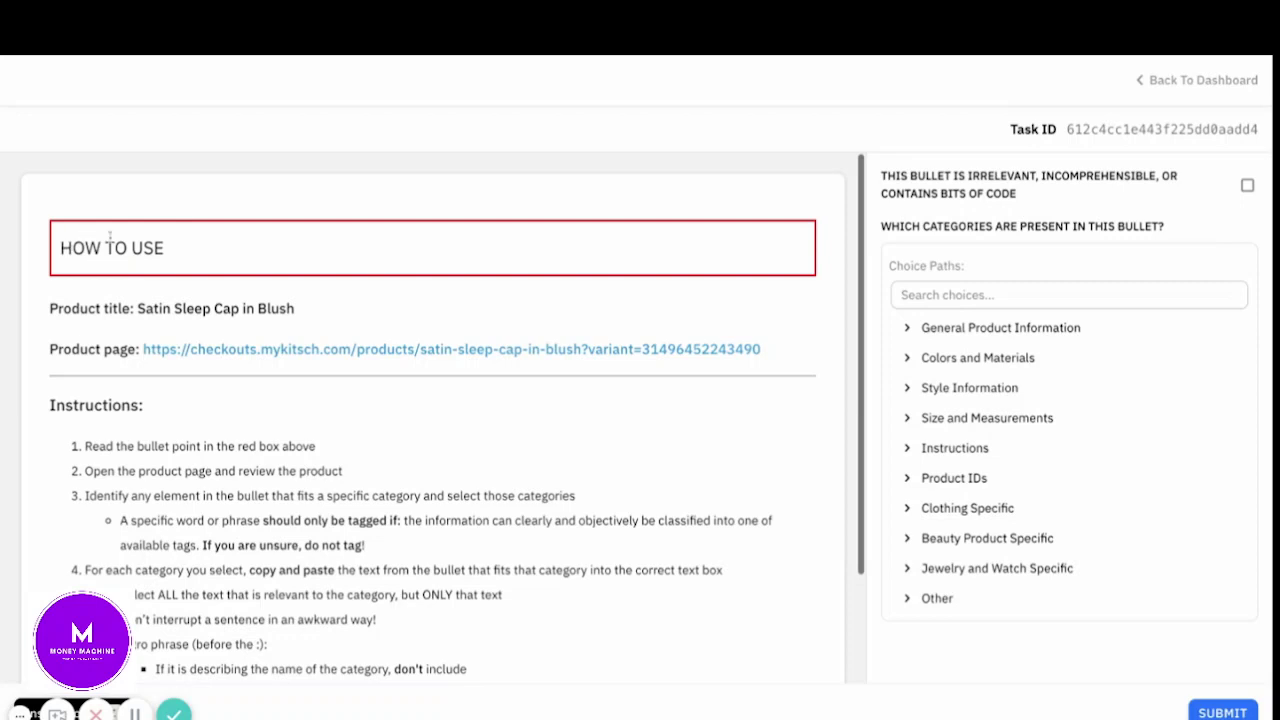
# - View the Satin Sleep Cap in Blush product page and check its product title
pyautogui.click(1050, 57)
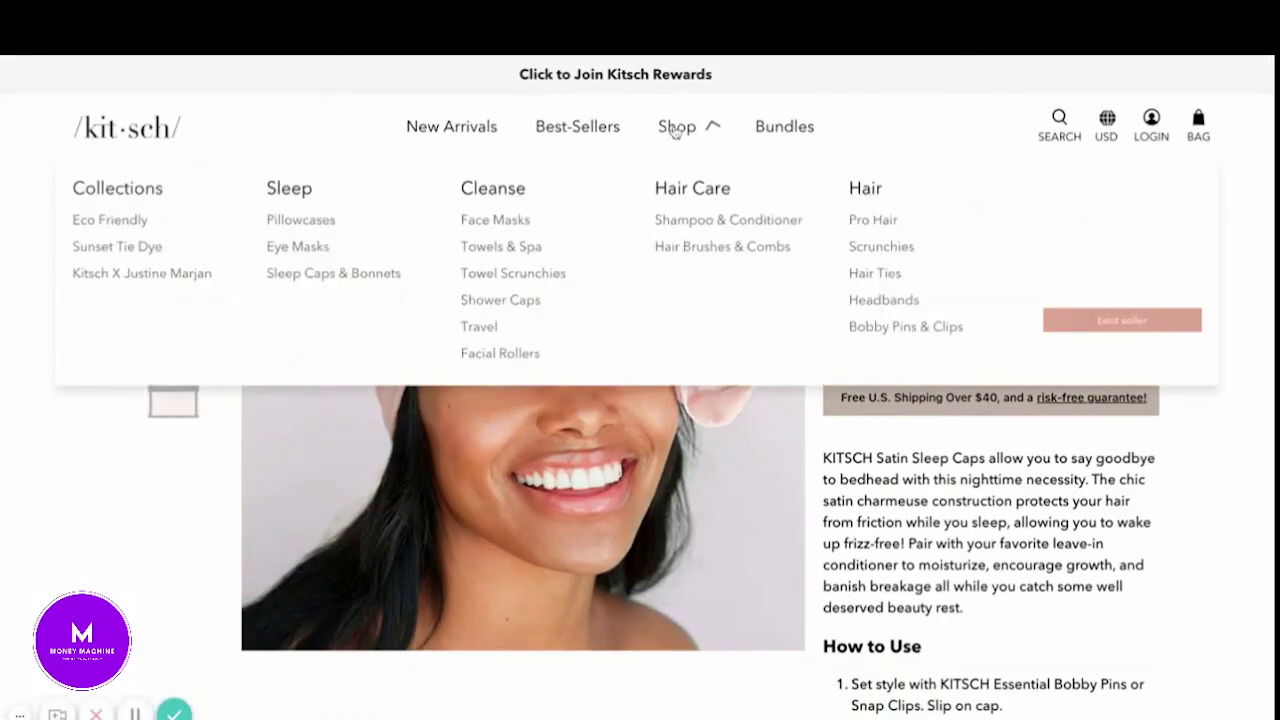
pyautogui.scroll(2, 1063, 521)
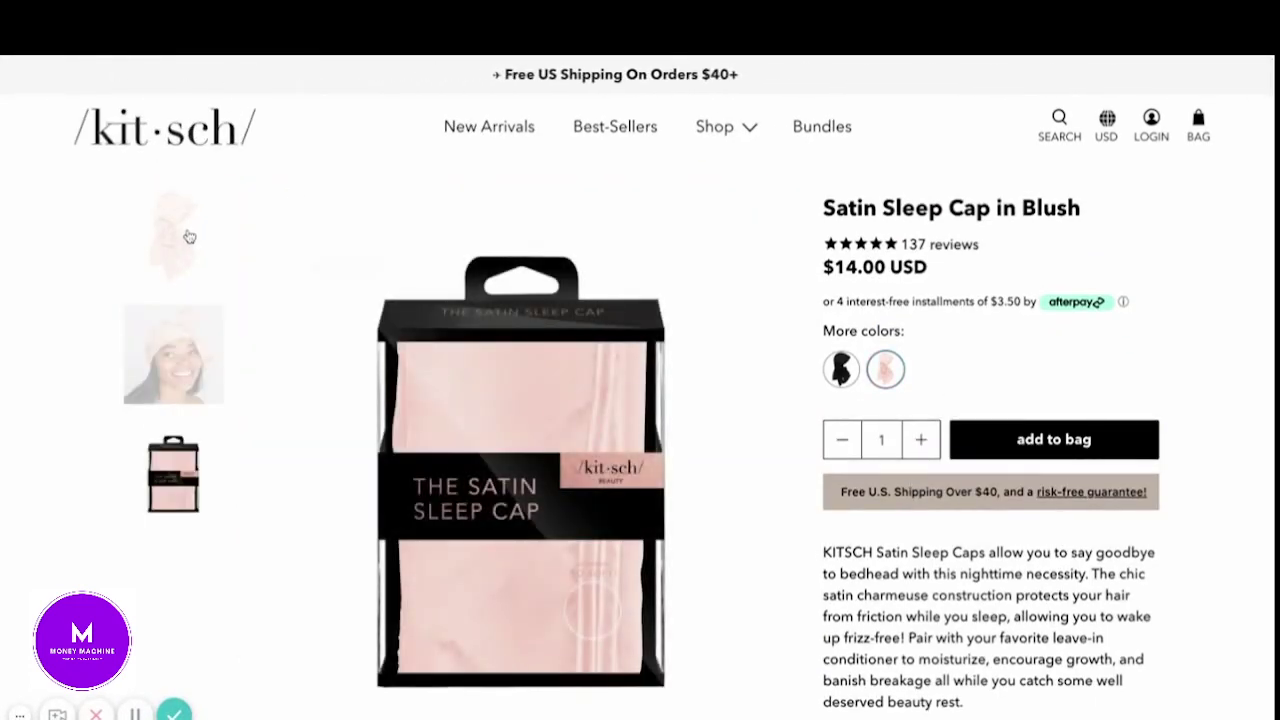
pyautogui.moveTo(823, 207); pyautogui.dragTo(1080, 208)
pyautogui.click(1030, 208)
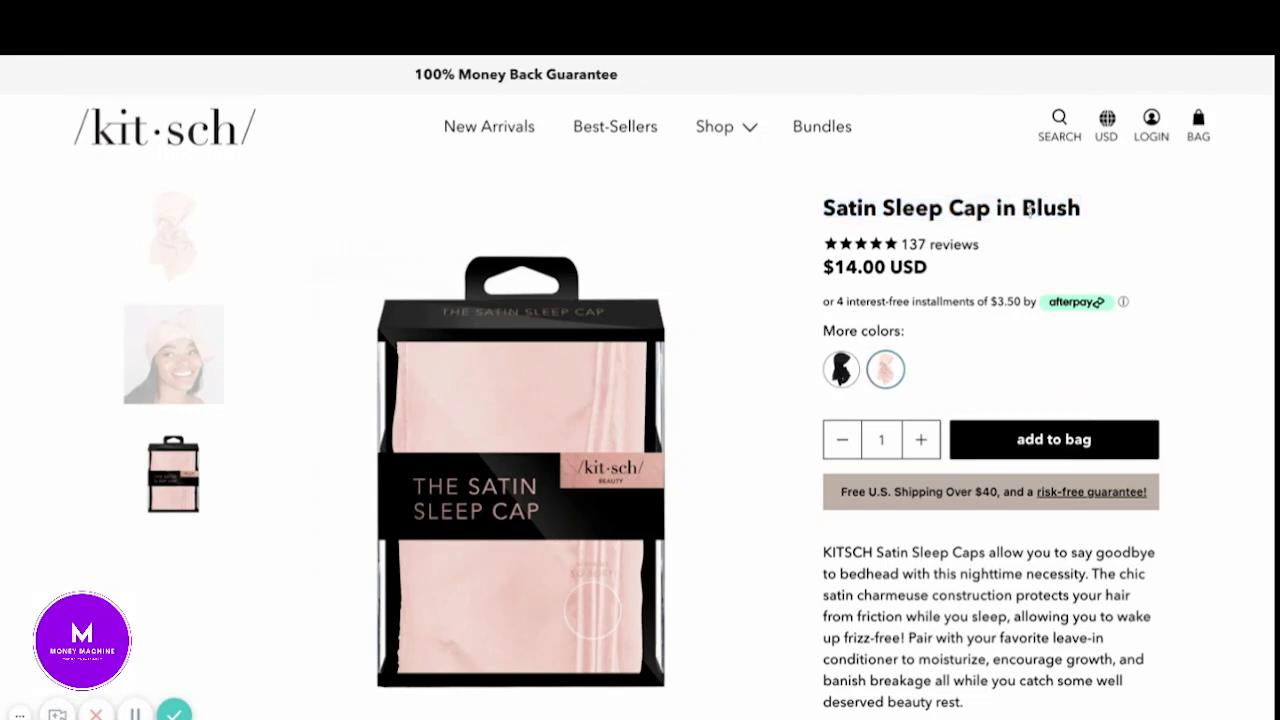
# - Examine the How to Use heading and the instructions beneath it on the product page for comparison with the bullet text
pyautogui.scroll(-3, 1030, 210)
pyautogui.scroll(-3, 1030, 210)
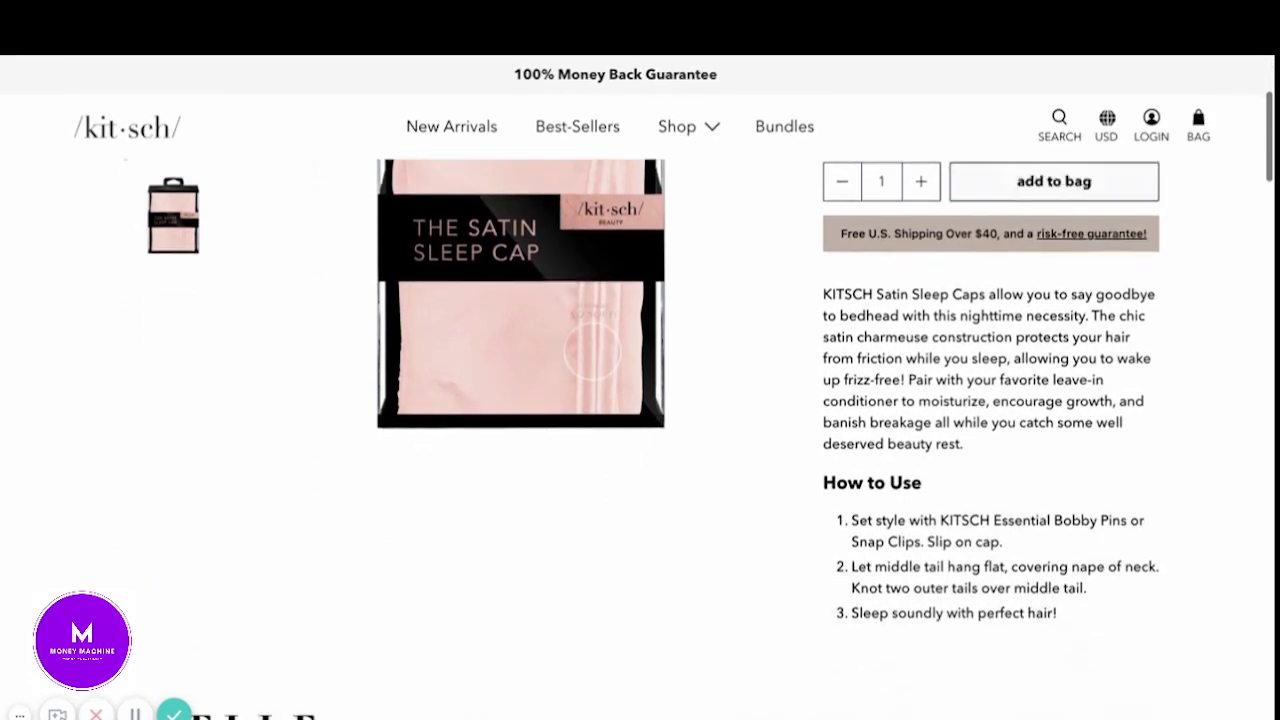
pyautogui.doubleClick(833, 483)
pyautogui.moveTo(833, 483); pyautogui.dragTo(860, 483)
pyautogui.click(858, 482)
pyautogui.scroll(-1, 834, 484)
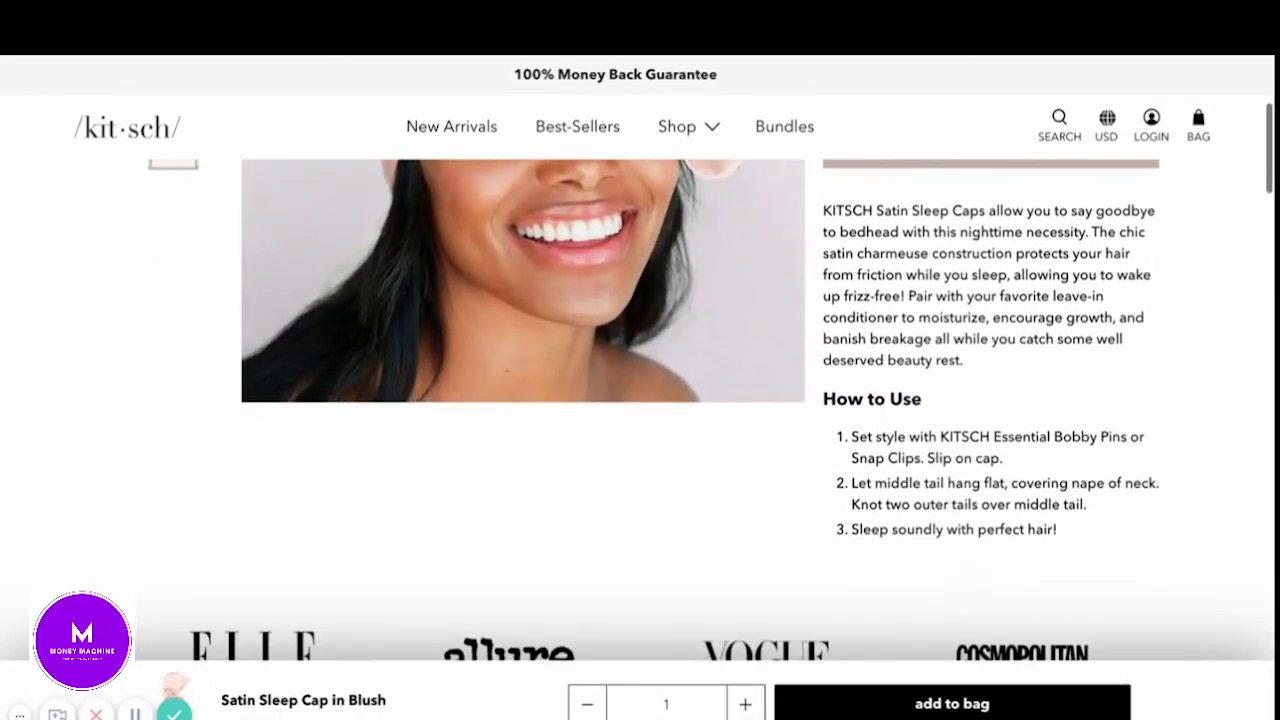
pyautogui.scroll(3, 824, 398)
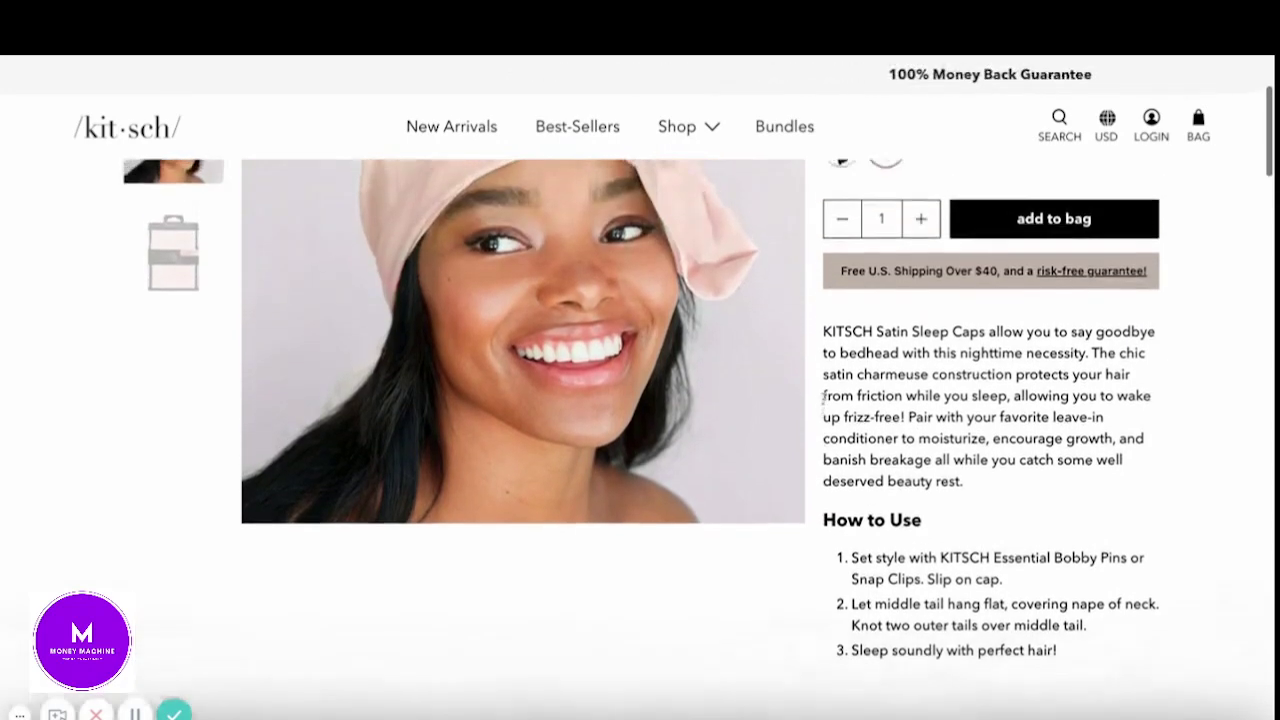
pyautogui.scroll(1, 824, 398)
pyautogui.scroll(-2, 828, 460)
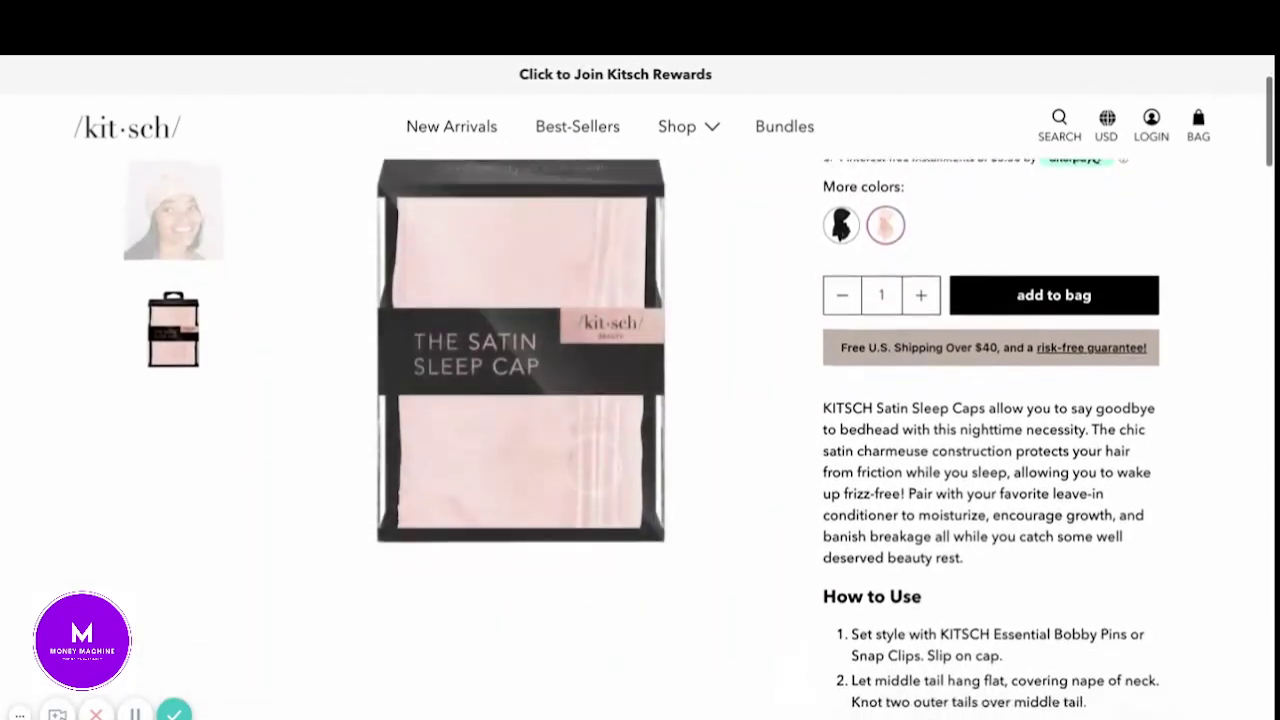
pyautogui.scroll(-1, 829, 515)
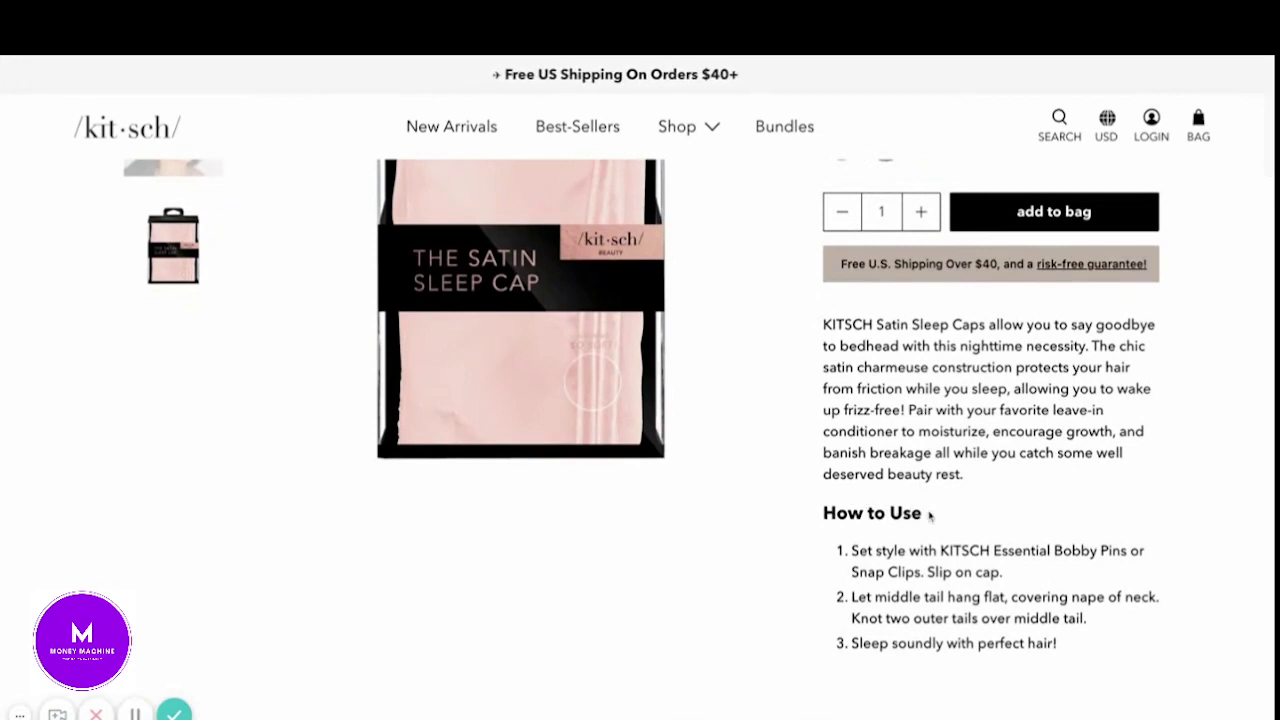
pyautogui.moveTo(929, 515); pyautogui.dragTo(929, 515)
pyautogui.tripleClick(929, 515)
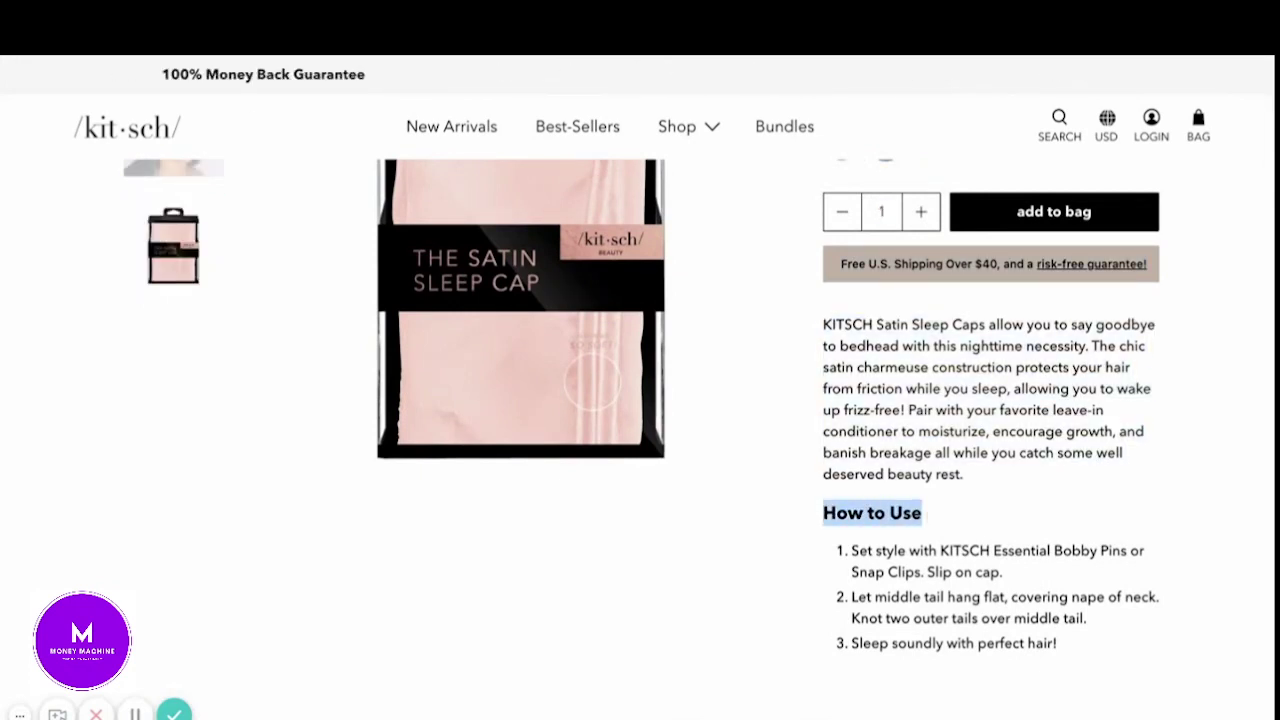
pyautogui.click(957, 526)
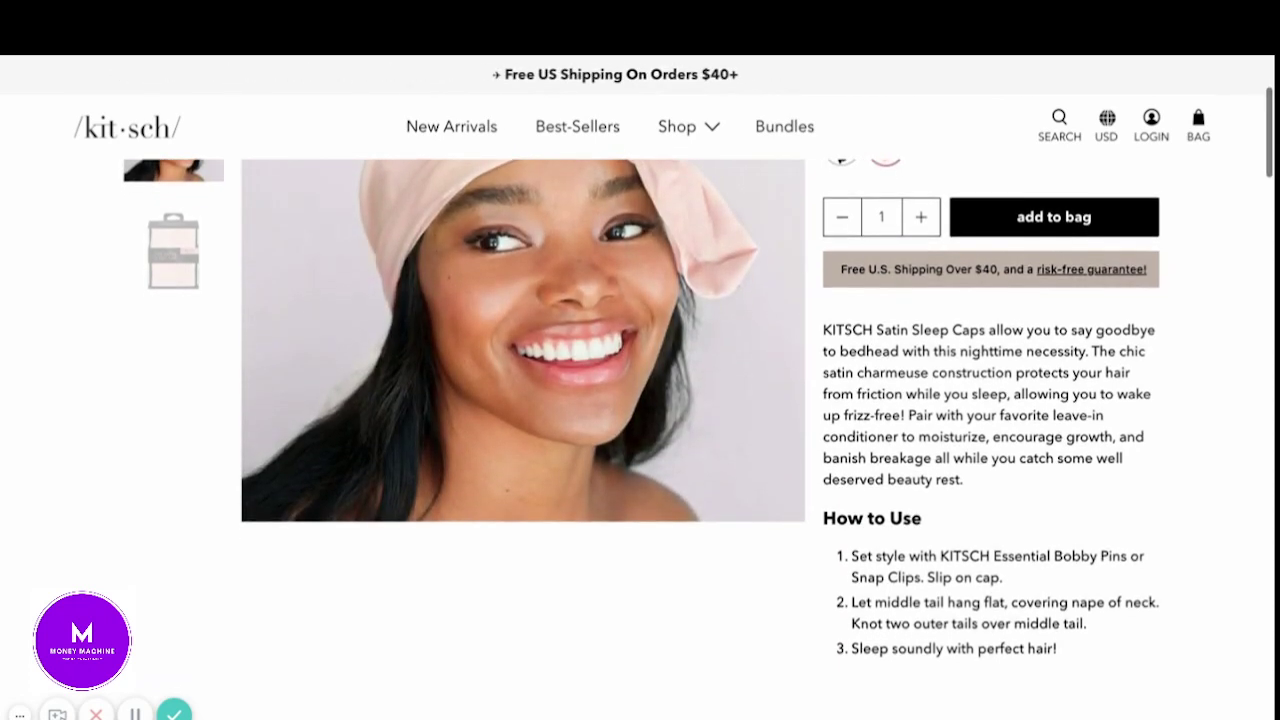
pyautogui.moveTo(922, 518); pyautogui.dragTo(822, 518)
pyautogui.click(830, 518)
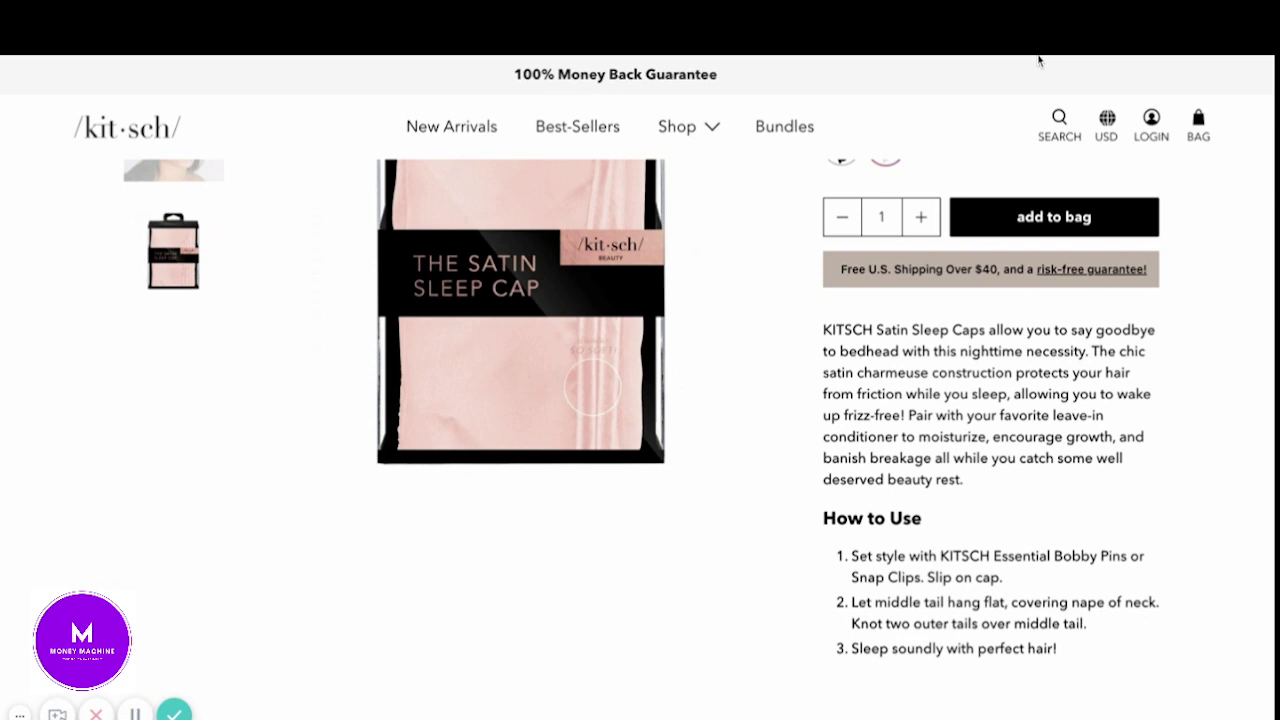
# - Close the product page, mark the HOW TO USE bullet as irrelevant, incomprehensible or containing bits of code, and submit the task
pyautogui.hotkey('ctrl', 'w')
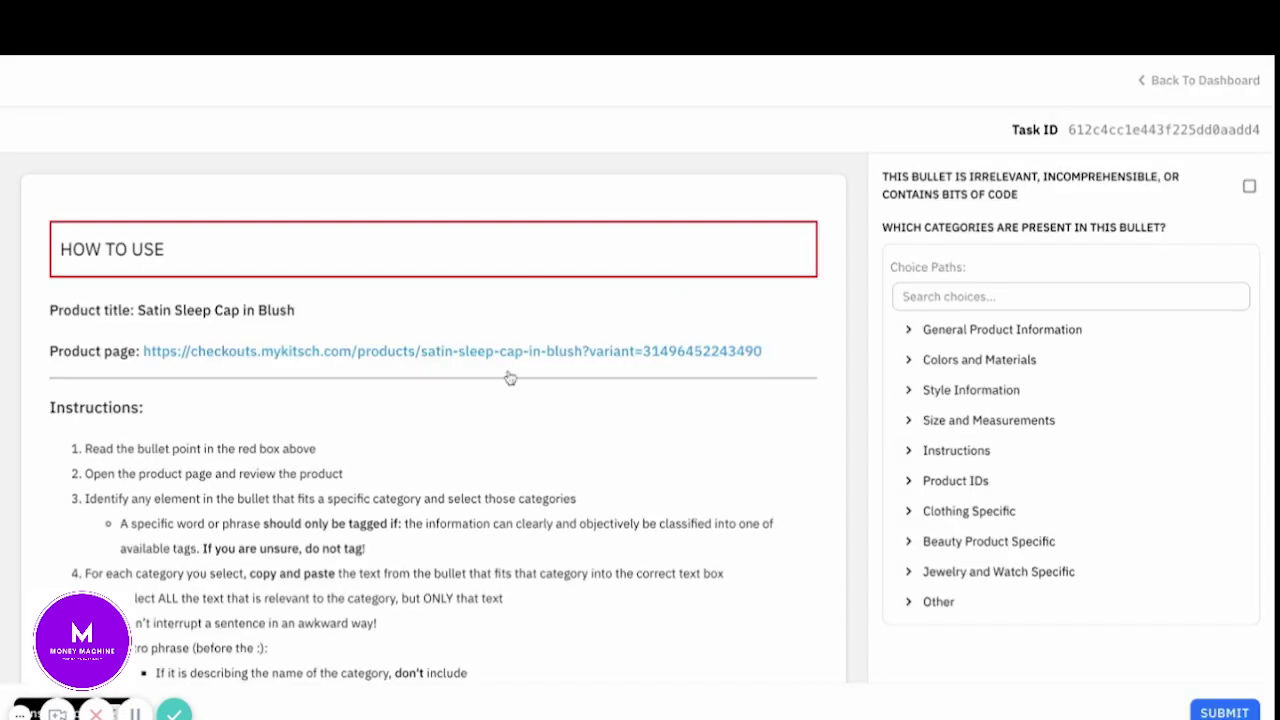
pyautogui.scroll(-1, 508, 374)
pyautogui.scroll(1, 589, 370)
pyautogui.click(1247, 188)
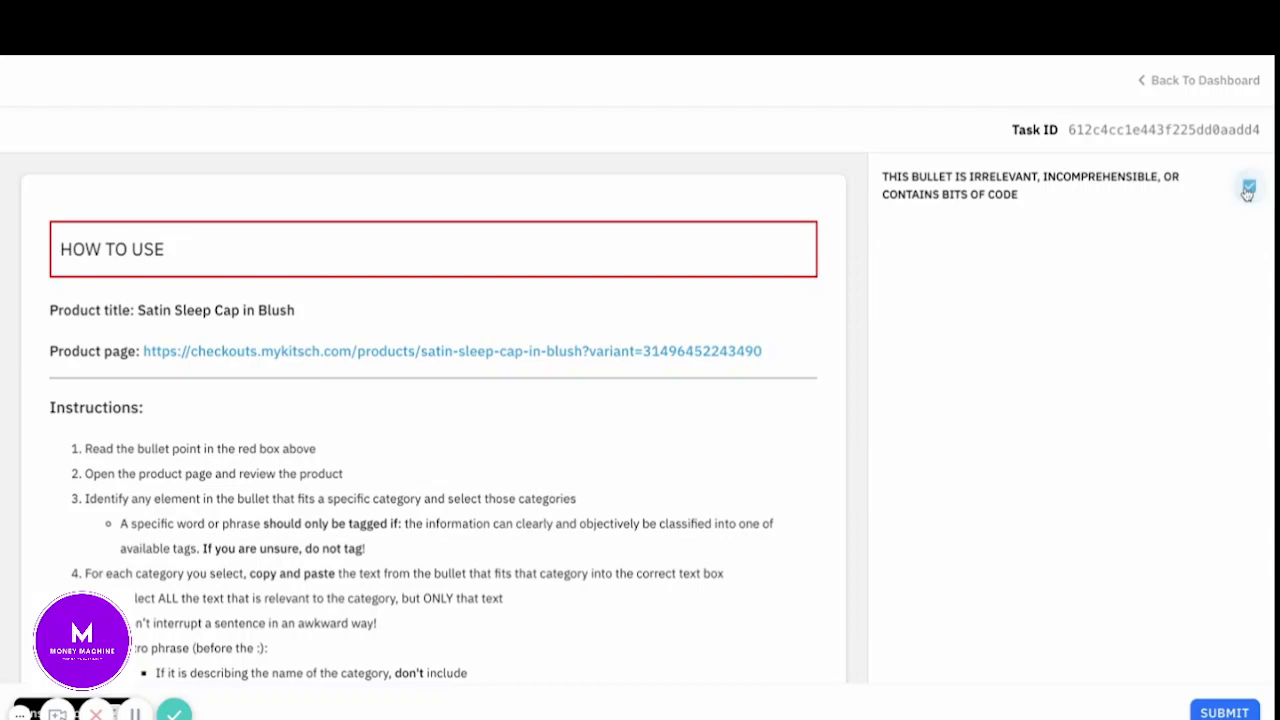
pyautogui.click(1213, 712)
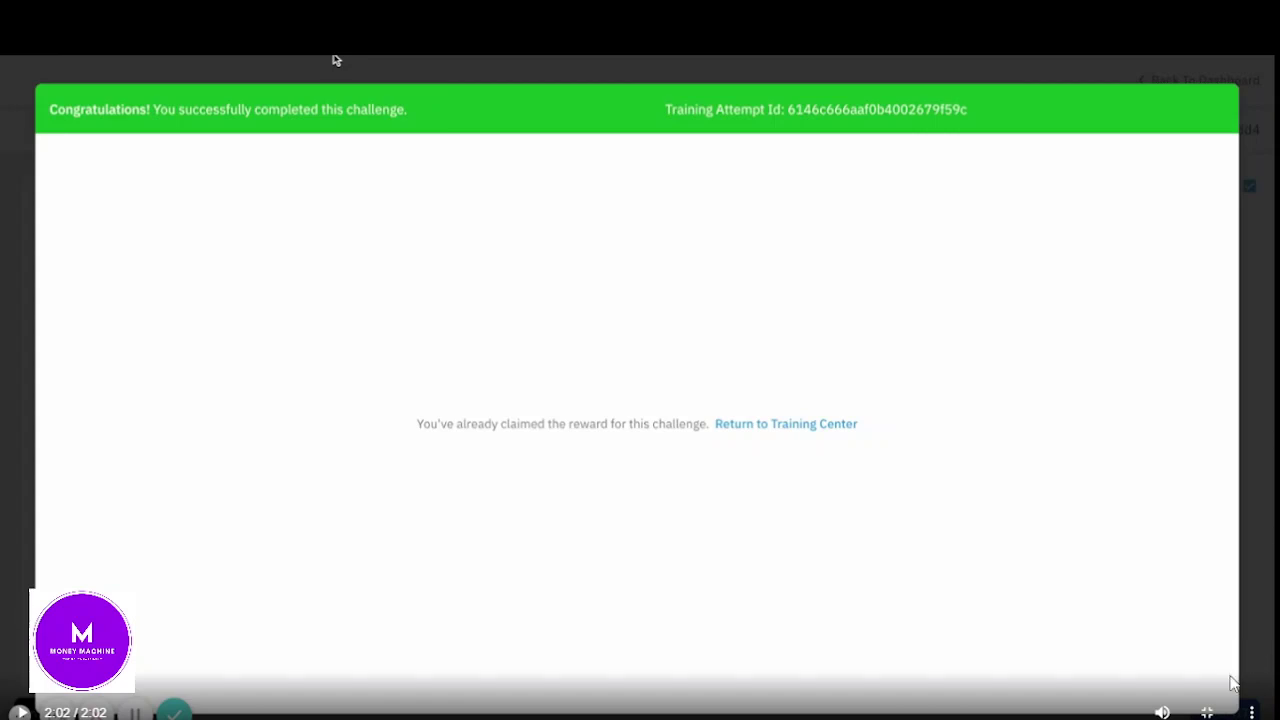
# - Replay the junk bullet training video from the beginning
pyautogui.click(1253, 712)
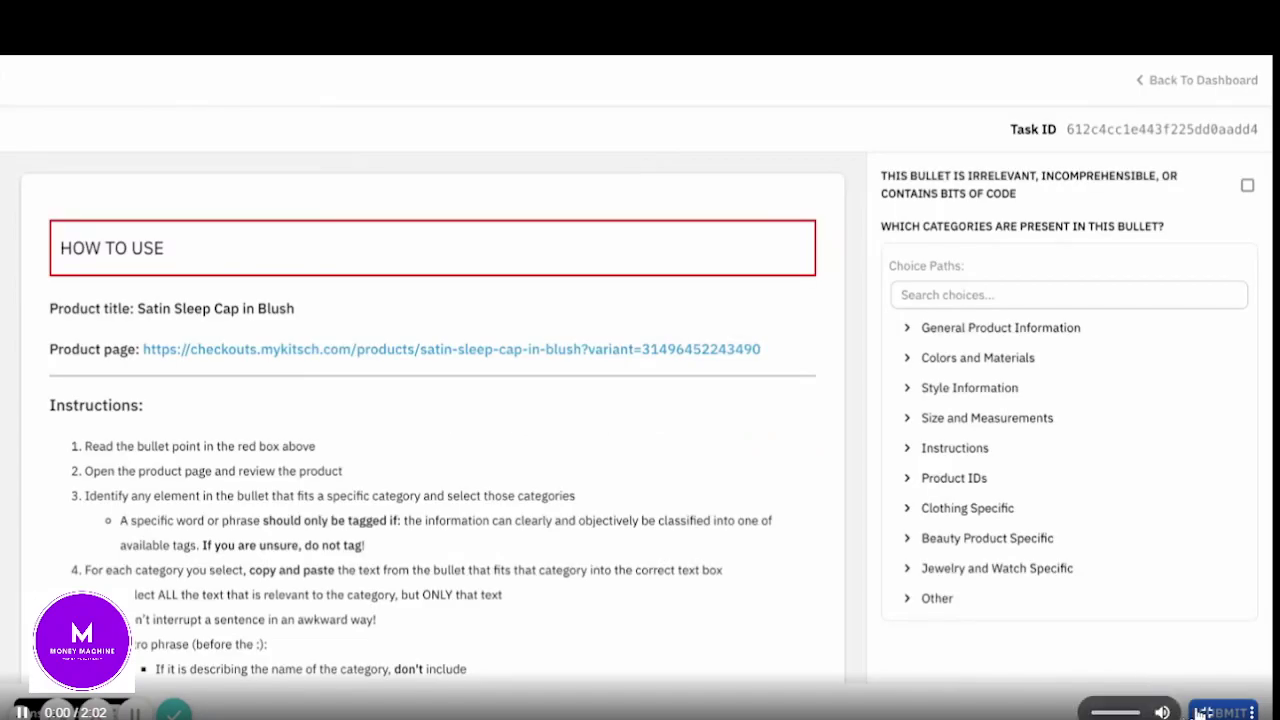
# - Leave the full-screen training video and continue to the Let's practice! question about the Blurred Magenta bullet
pyautogui.click(1207, 712)
pyautogui.click(1107, 625)
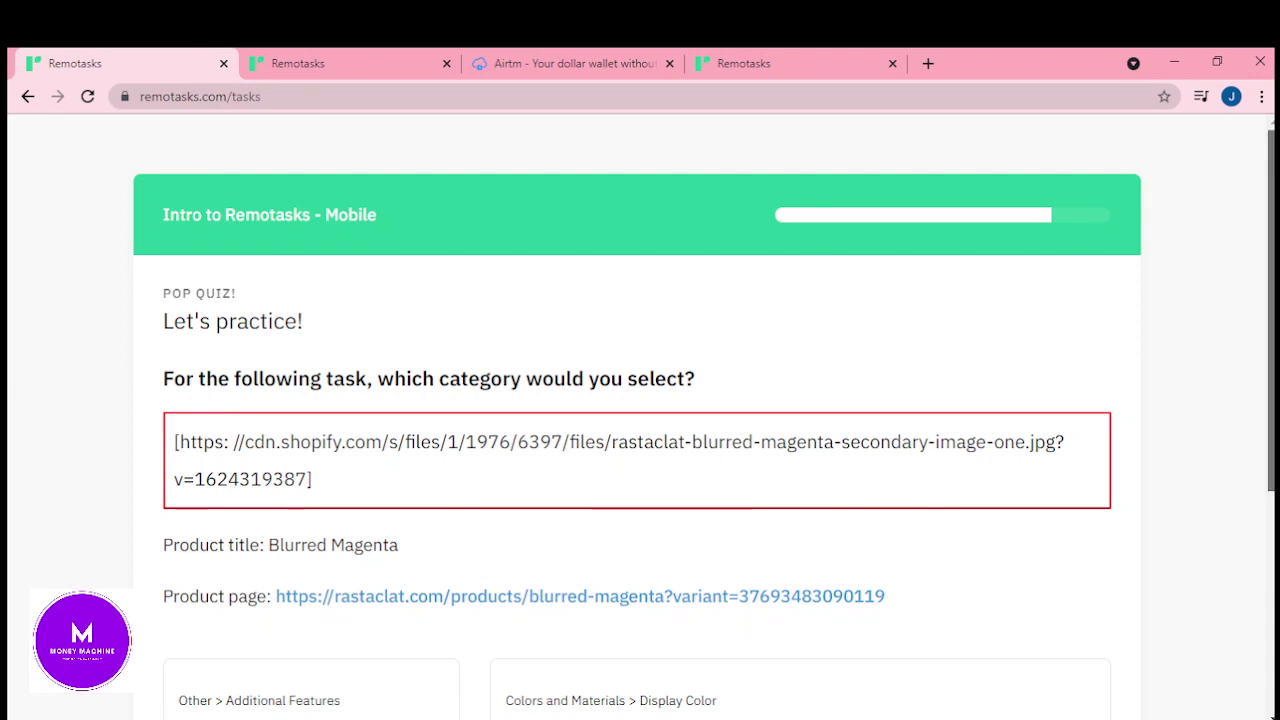
pyautogui.scroll(-1, 1110, 627)
pyautogui.scroll(-2, 640, 415)
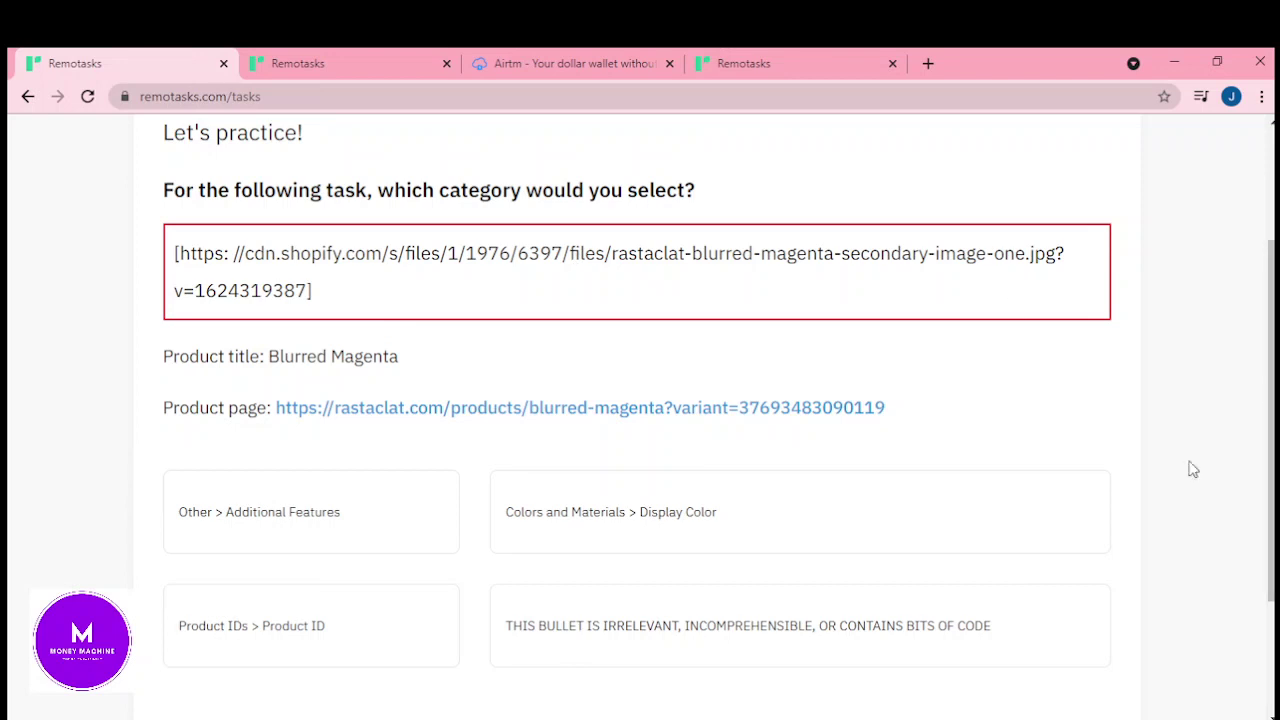
# - Answer that the Blurred Magenta bullet is irrelevant, incomprehensible or contains bits of code, check the answer and continue
pyautogui.click(906, 636)
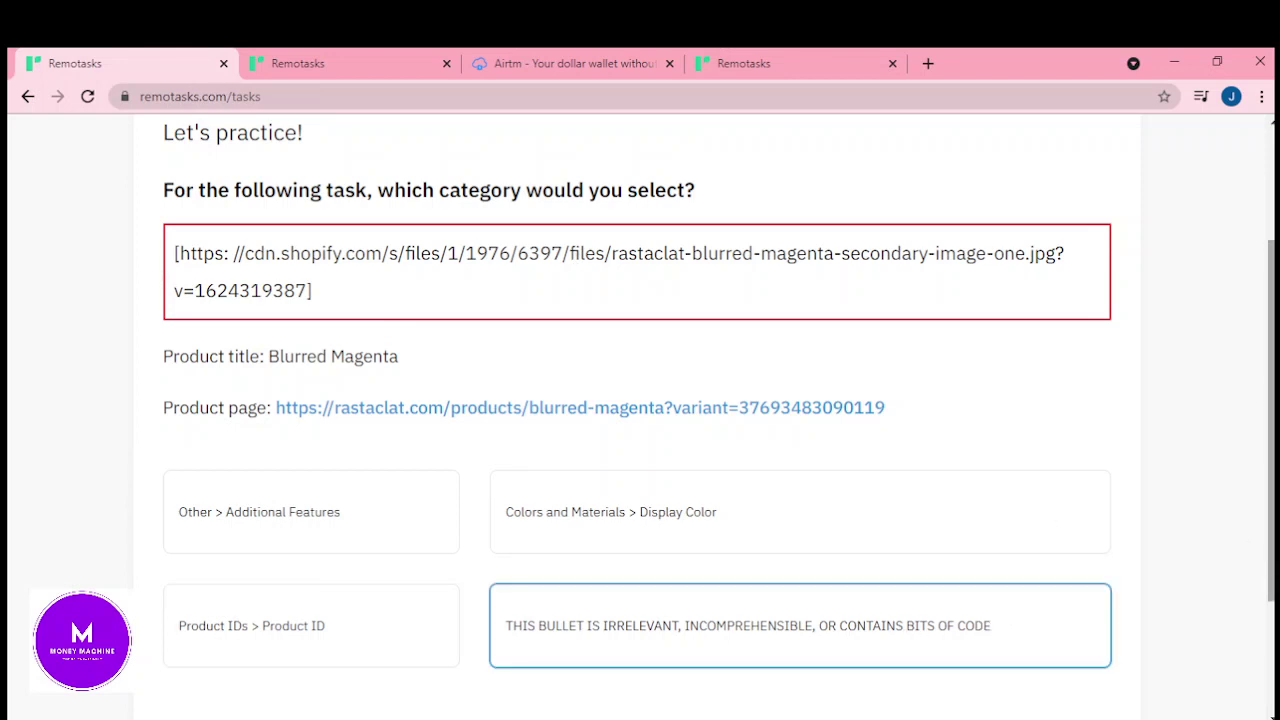
pyautogui.moveTo(1270, 524); pyautogui.dragTo(1270, 634)
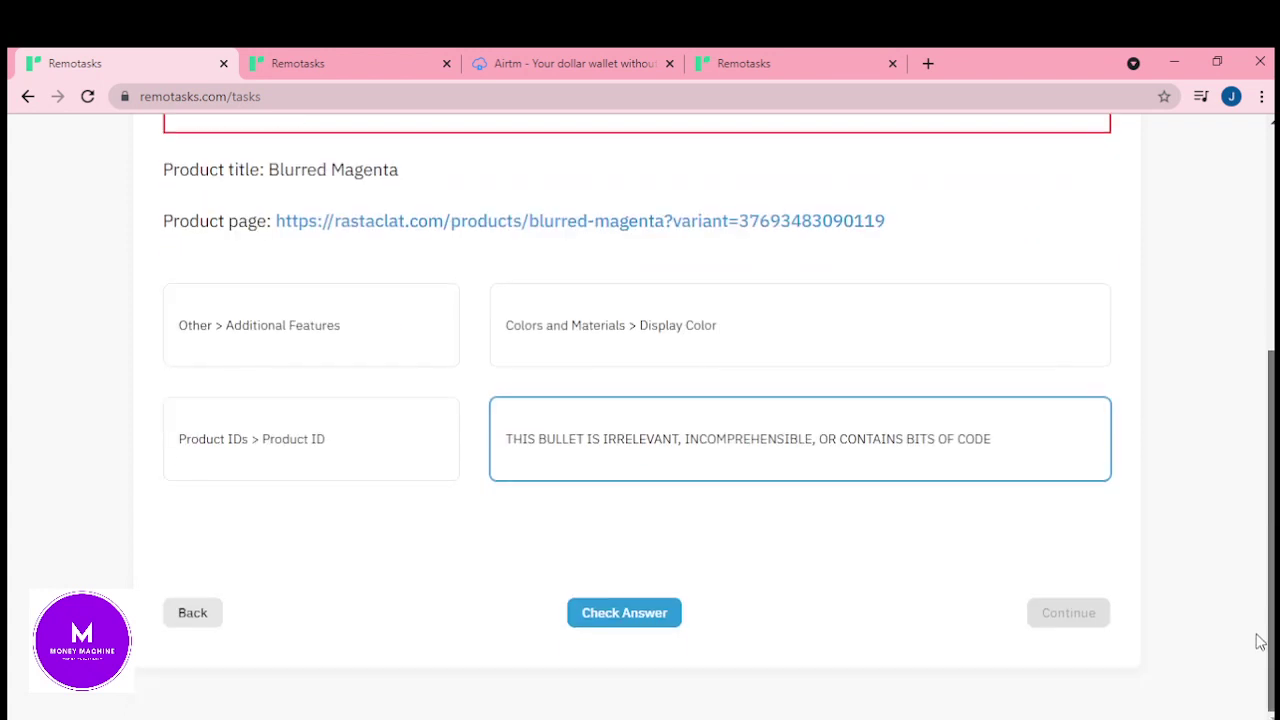
pyautogui.click(603, 624)
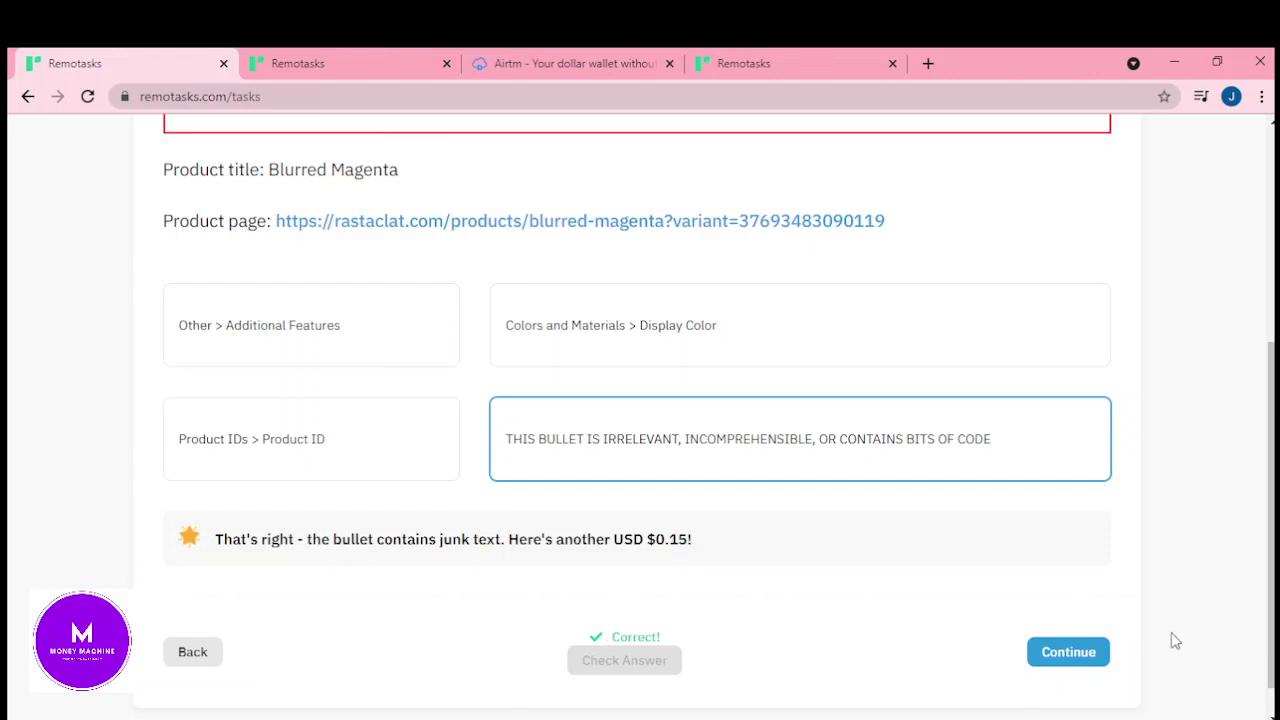
pyautogui.click(1078, 652)
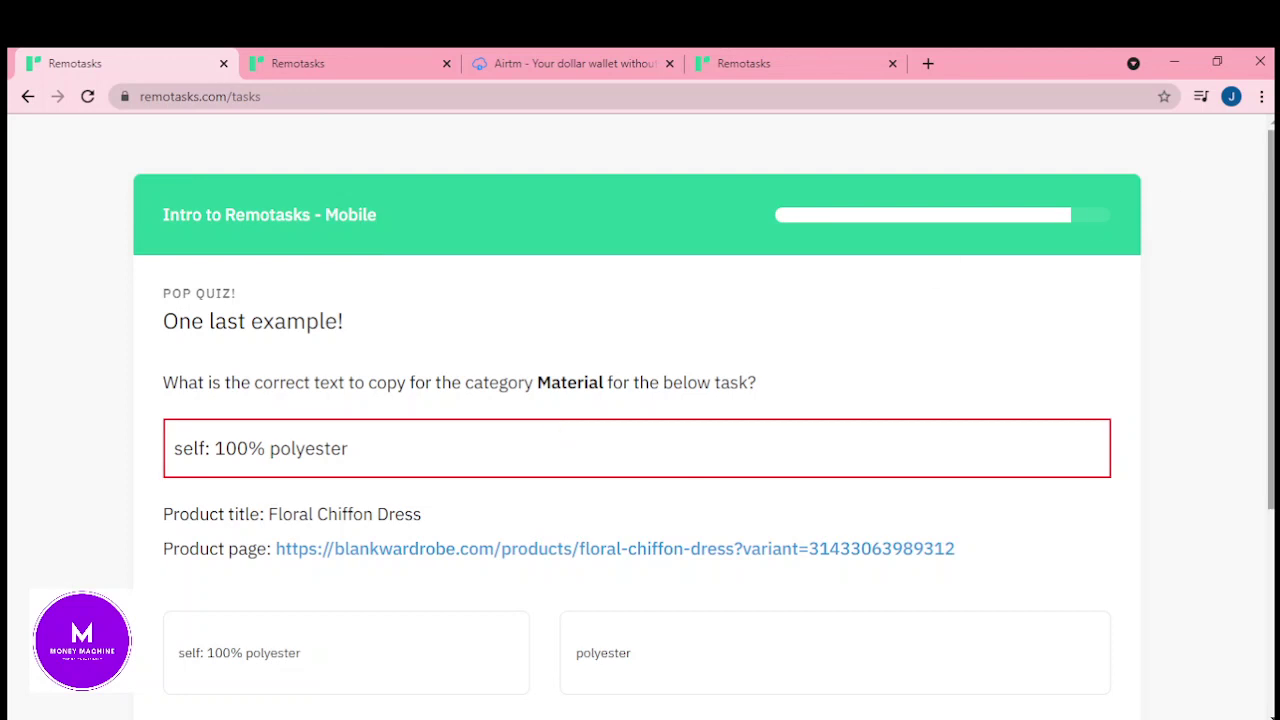
# - Open the Floral Chiffon Dress product page from the last example question and dismiss its sign-up pop-up
pyautogui.scroll(-2, 640, 420)
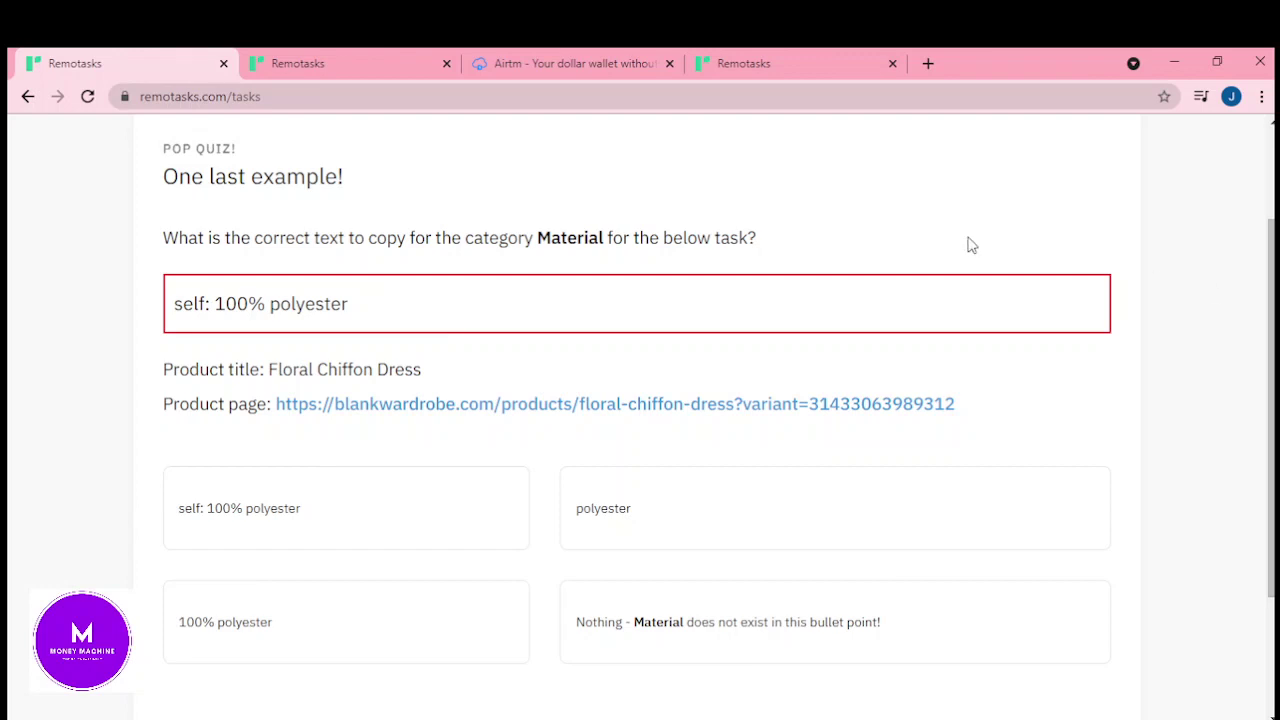
pyautogui.middleClick(775, 410)
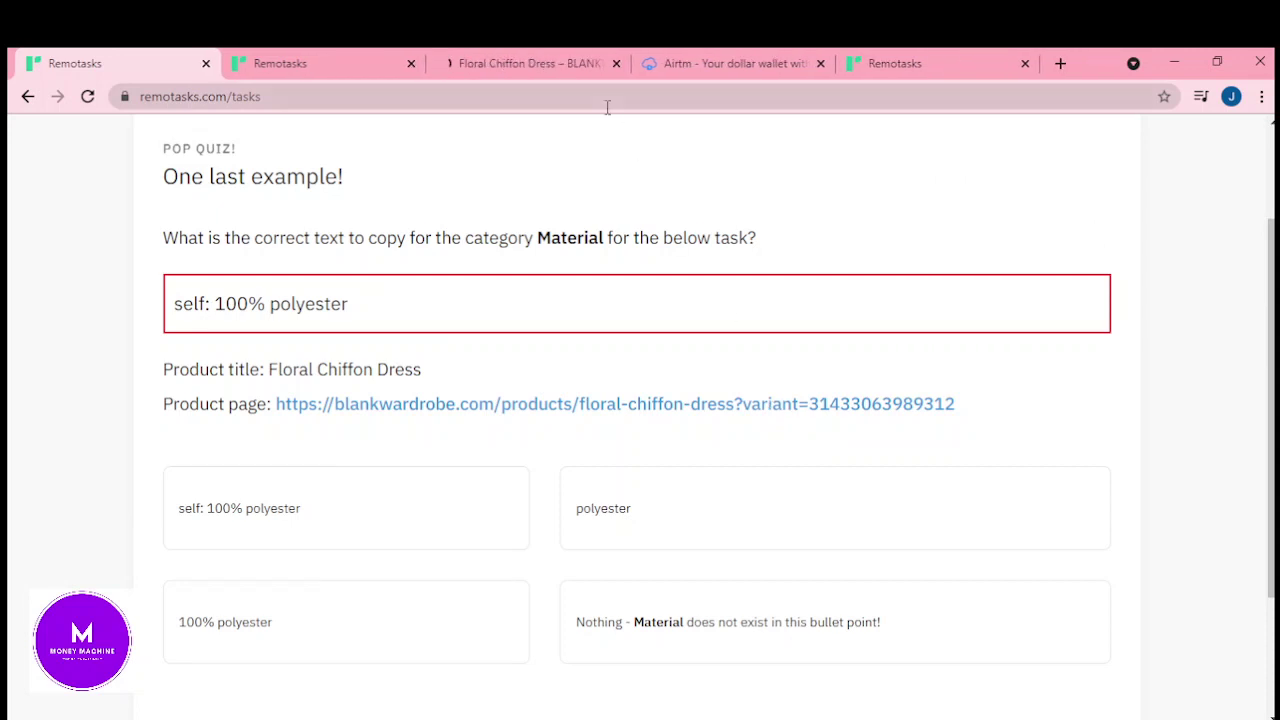
pyautogui.click(549, 63)
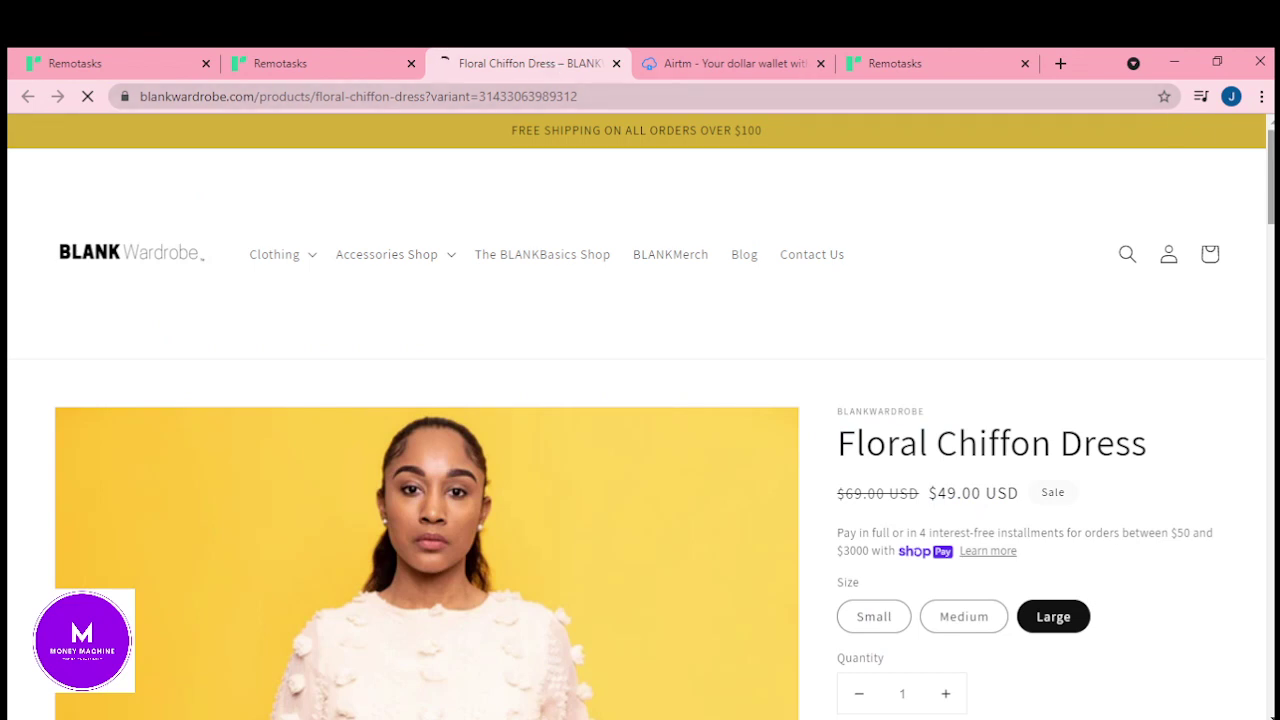
pyautogui.scroll(-3, 640, 420)
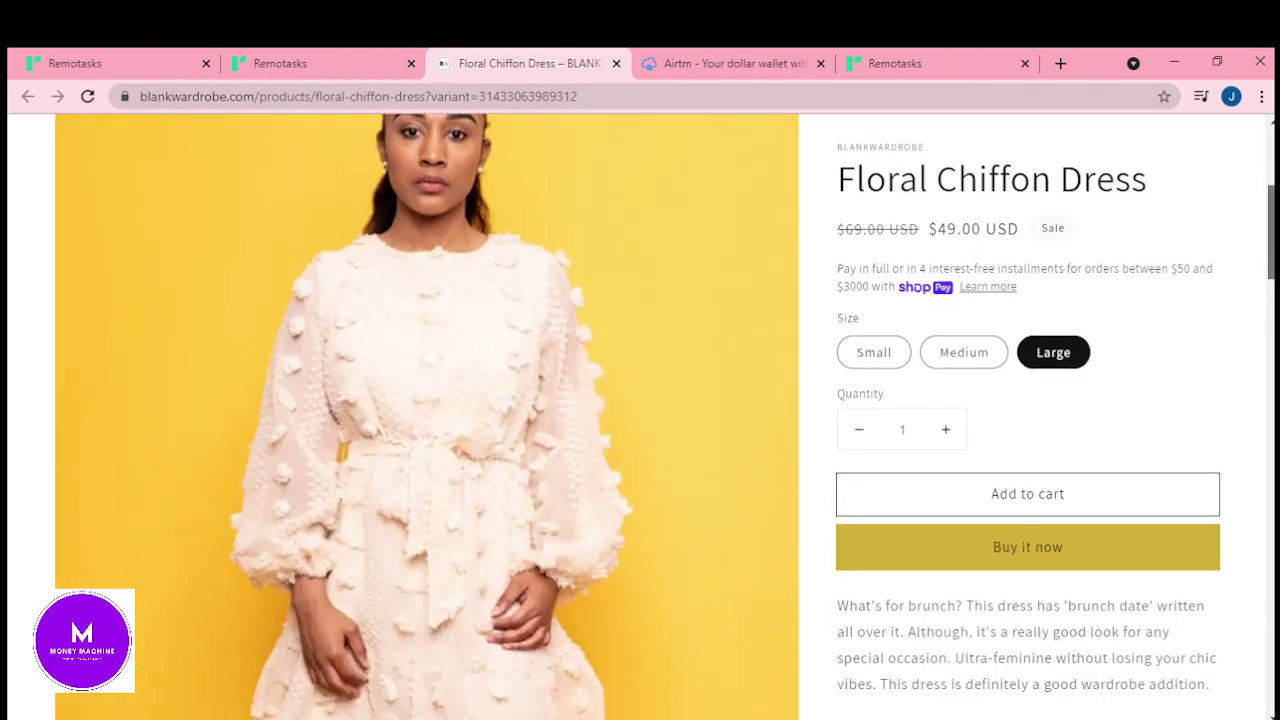
pyautogui.scroll(-5, 427, 420)
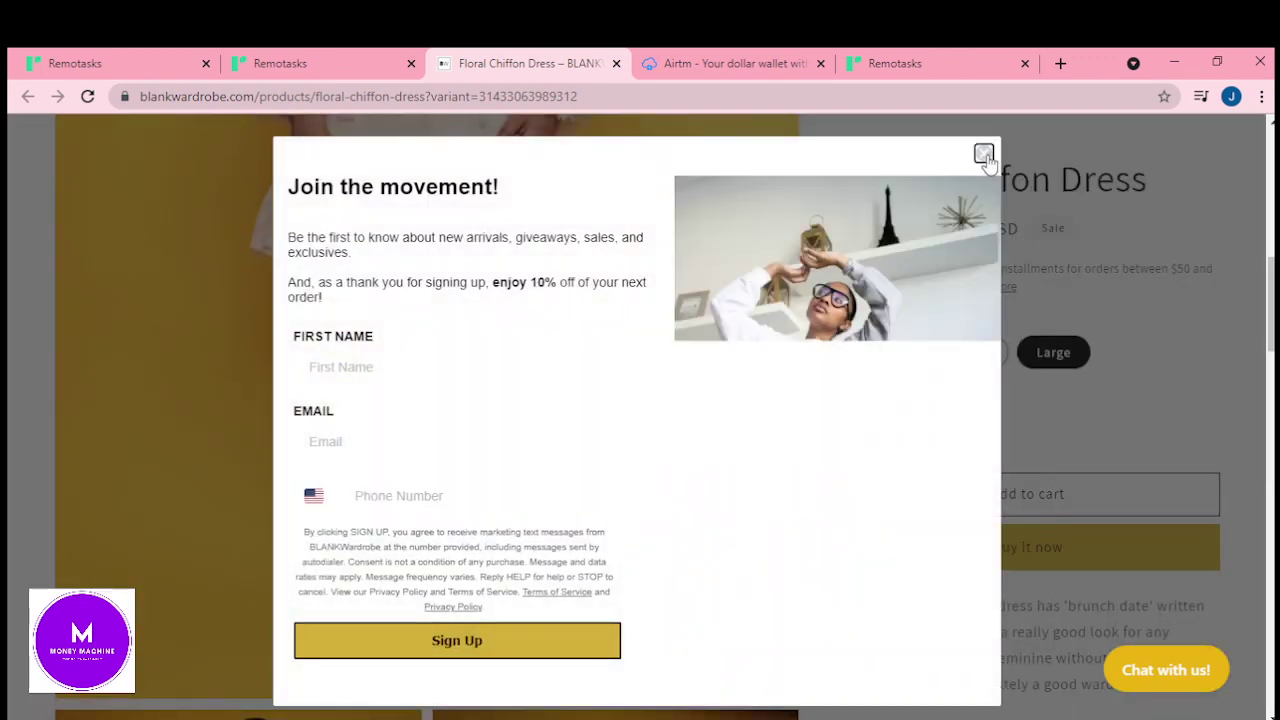
pyautogui.click(984, 154)
pyautogui.scroll(-2, 427, 416)
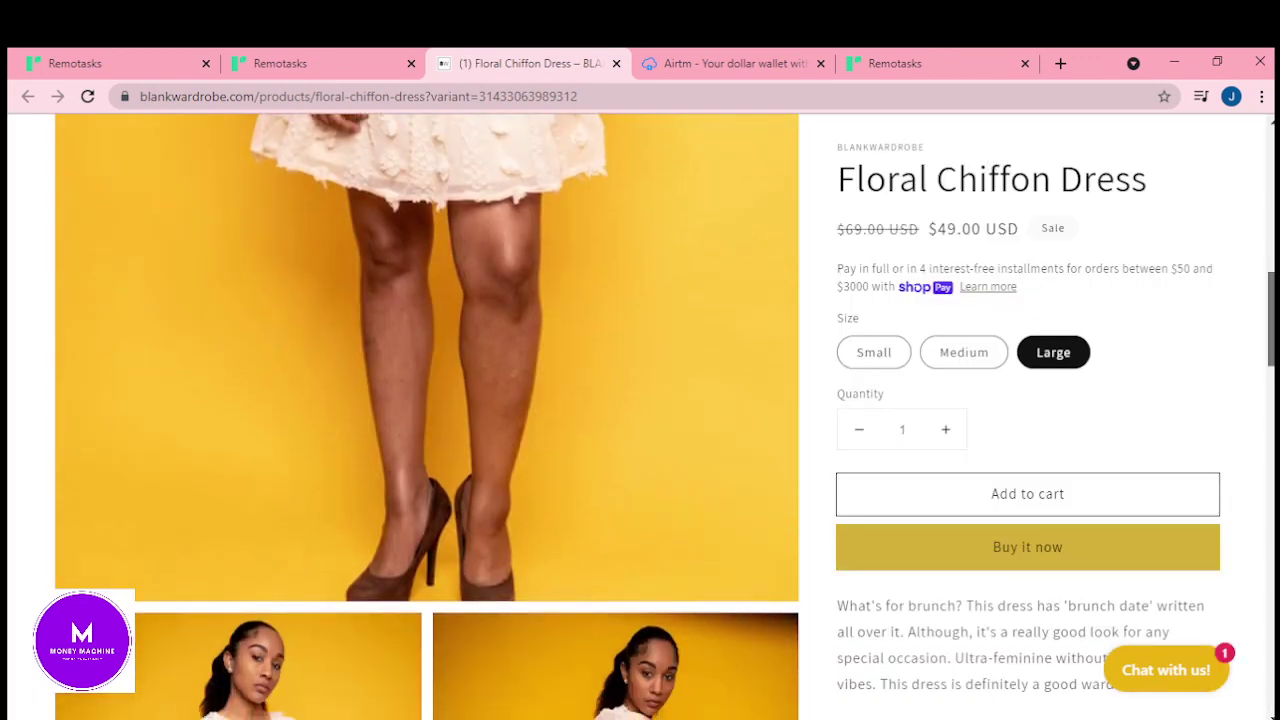
# - Examine the dress's Features, Details and Care sections for its material information and return to the quiz question
pyautogui.scroll(-10, 427, 416)
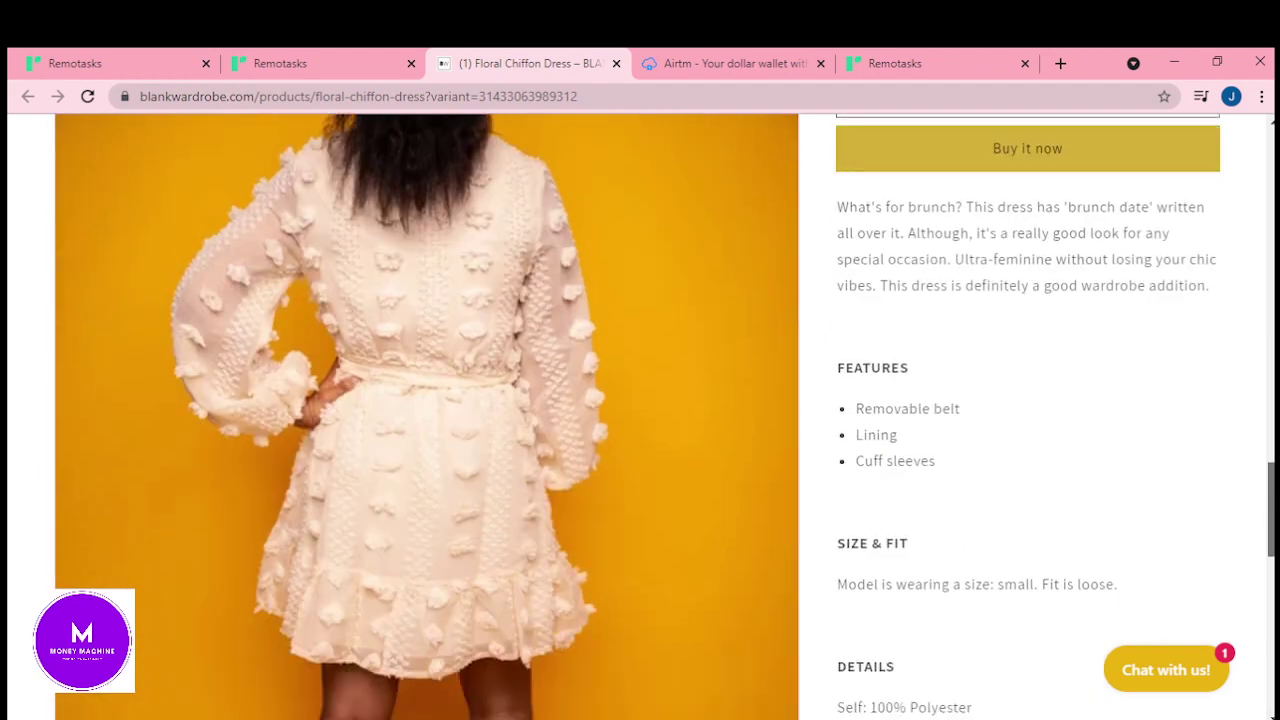
pyautogui.scroll(-1, 666, 416)
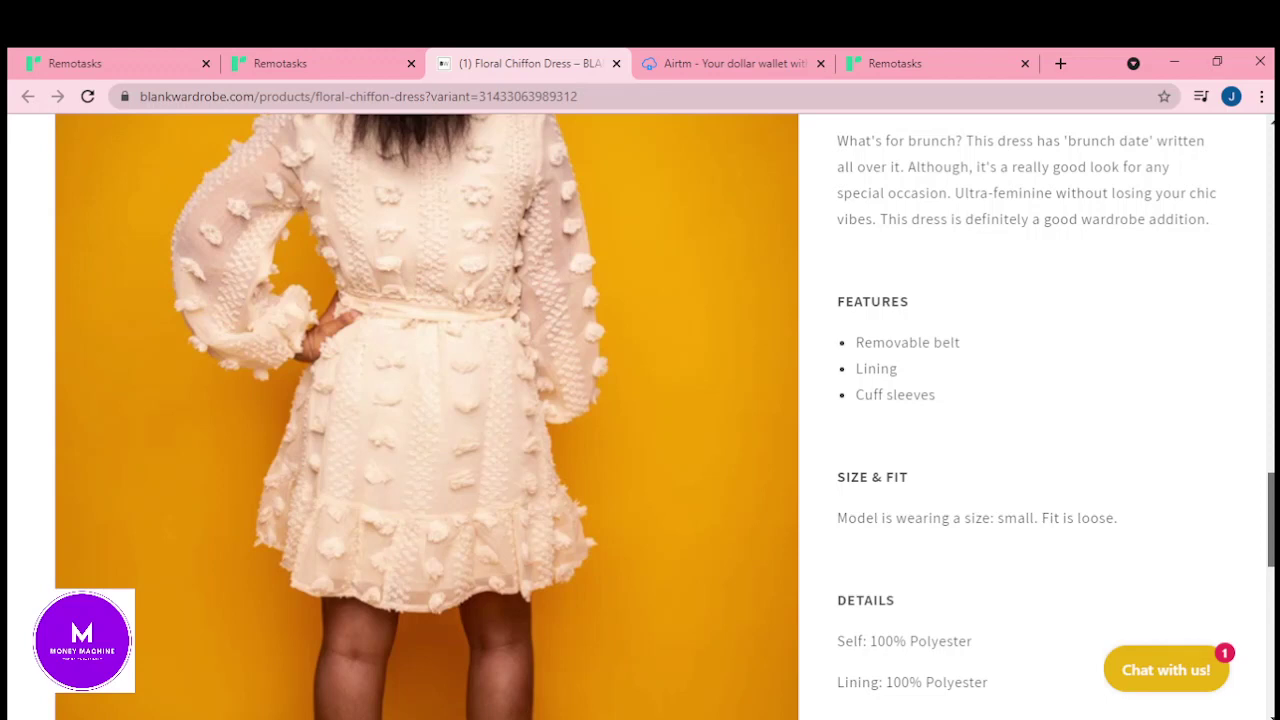
pyautogui.scroll(-2, 640, 416)
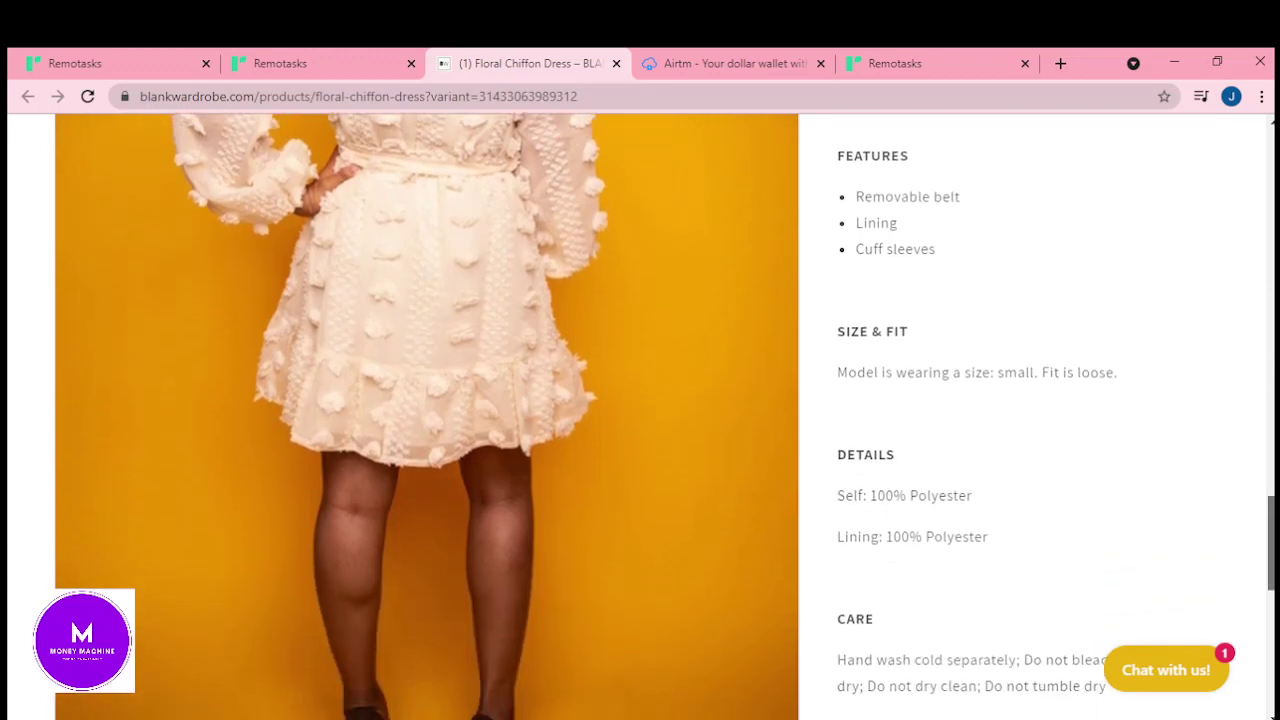
pyautogui.scroll(-1, 640, 416)
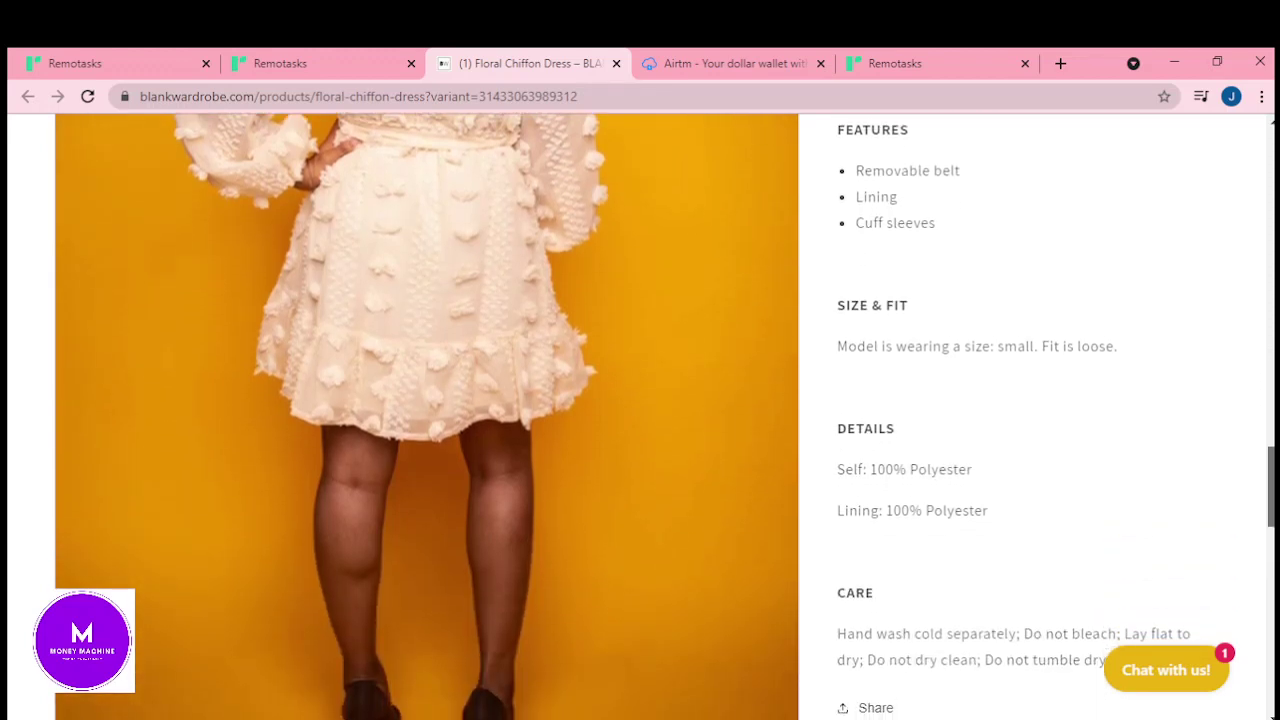
pyautogui.scroll(-1, 640, 416)
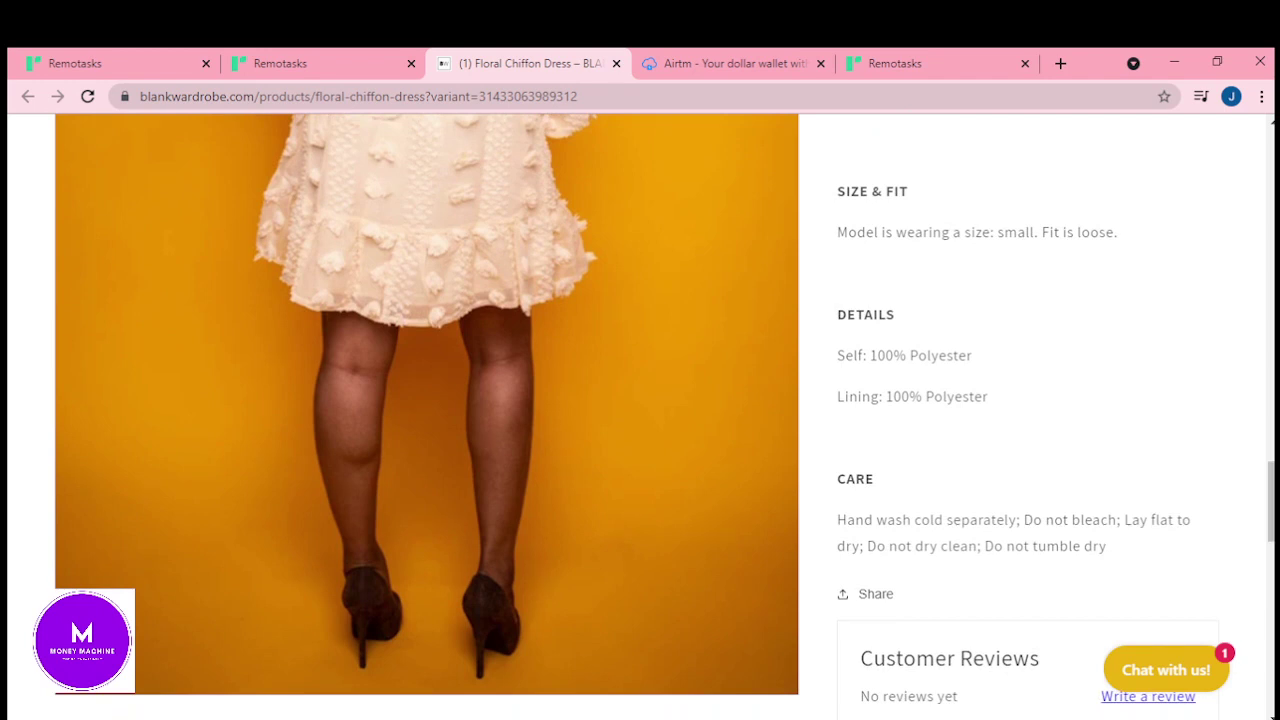
pyautogui.click(288, 68)
pyautogui.click(42, 57)
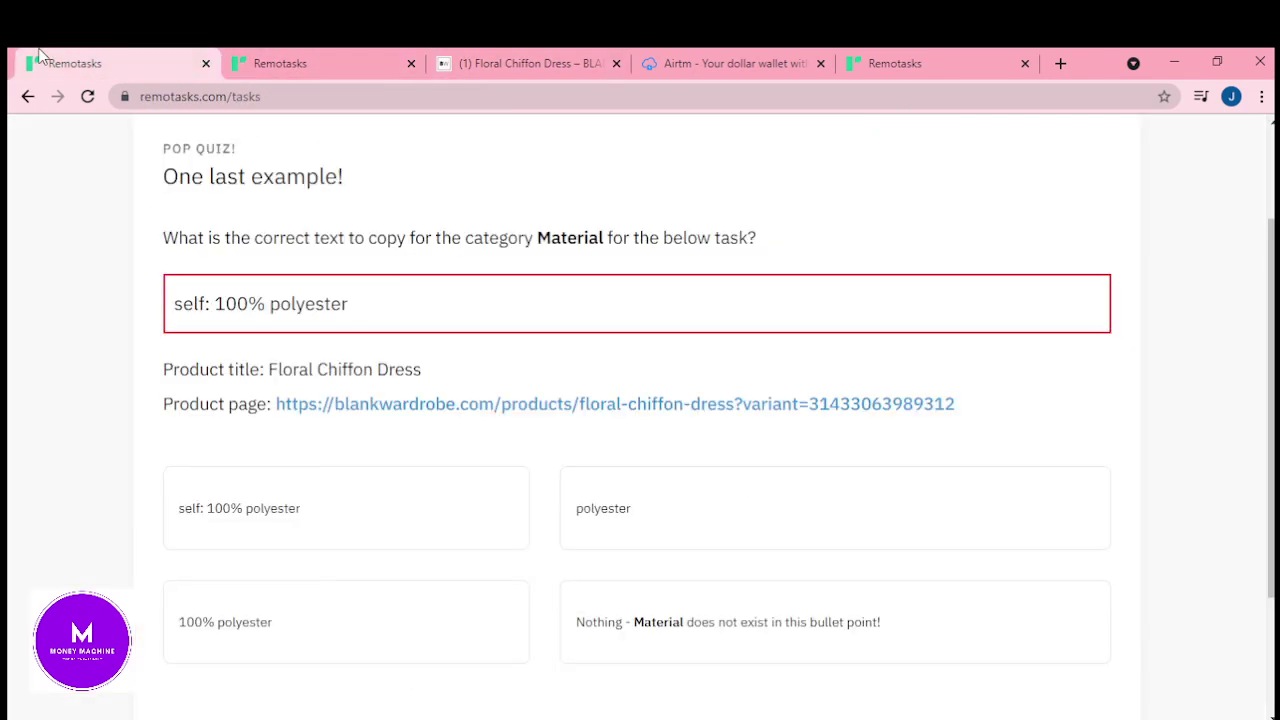
# - Try "self: 100% polyester" as the text to copy for the Material category and check the answer
pyautogui.click(271, 517)
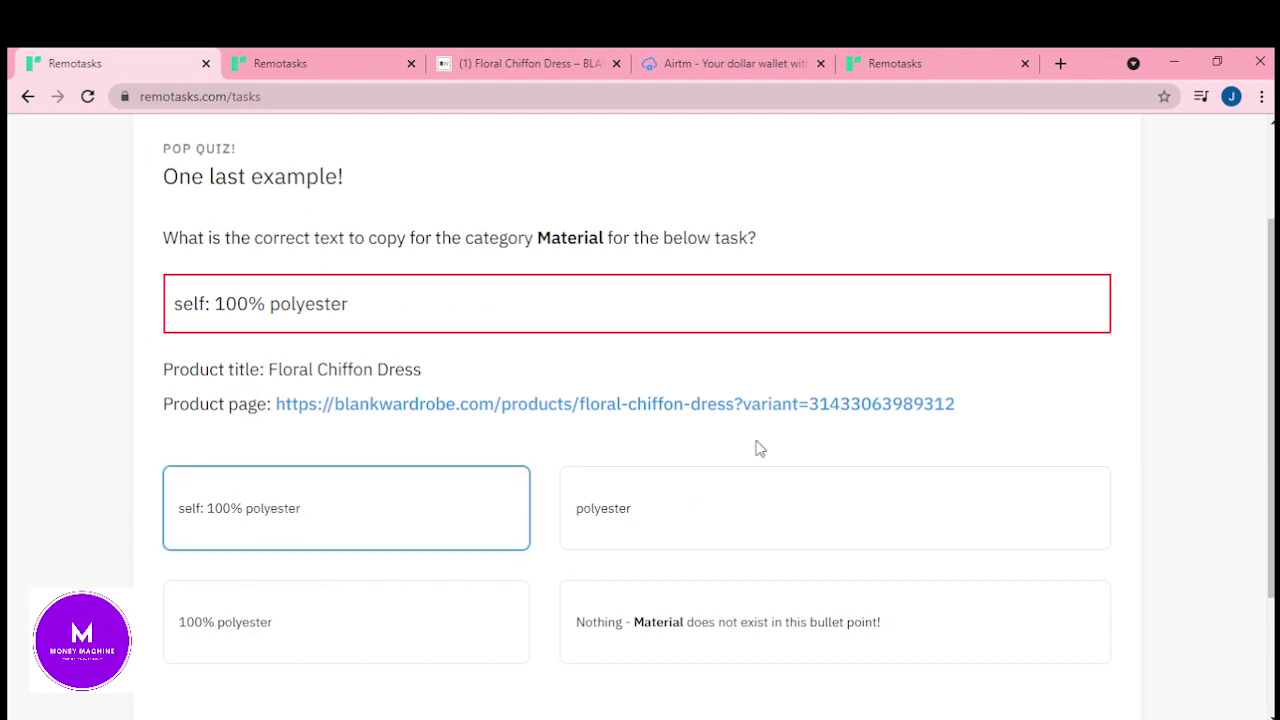
pyautogui.scroll(-2, 900, 400)
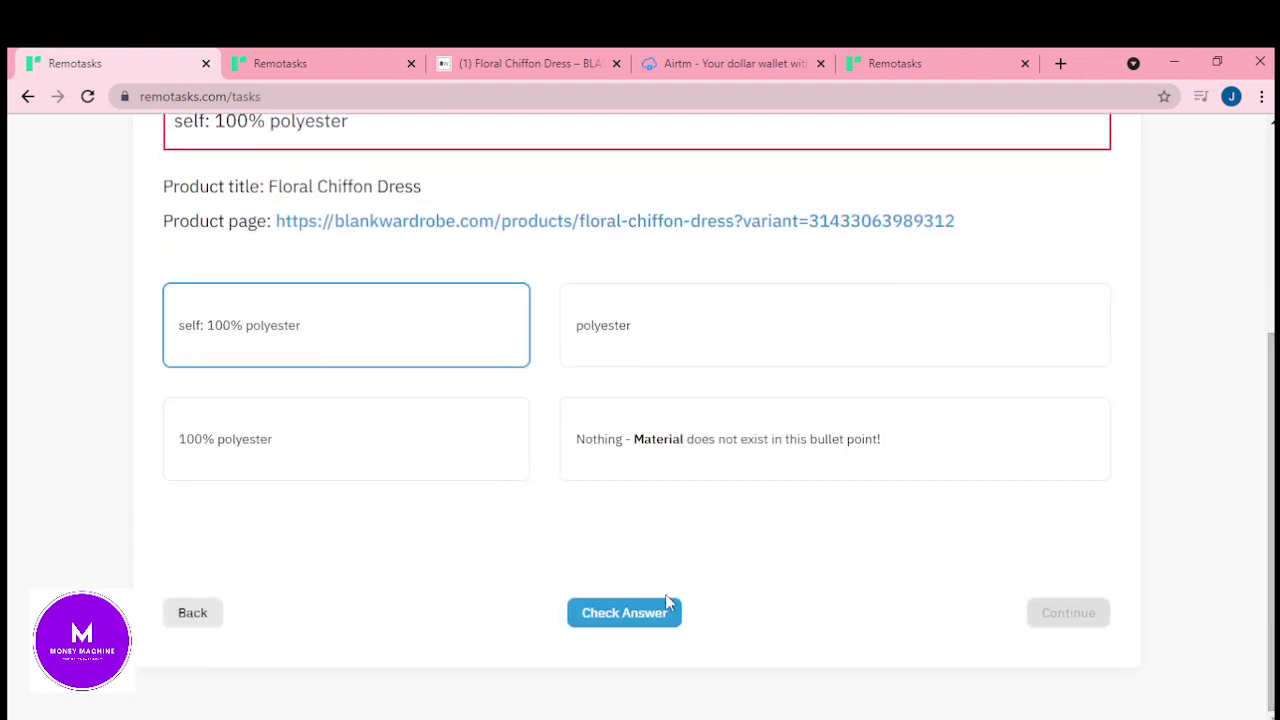
pyautogui.click(648, 622)
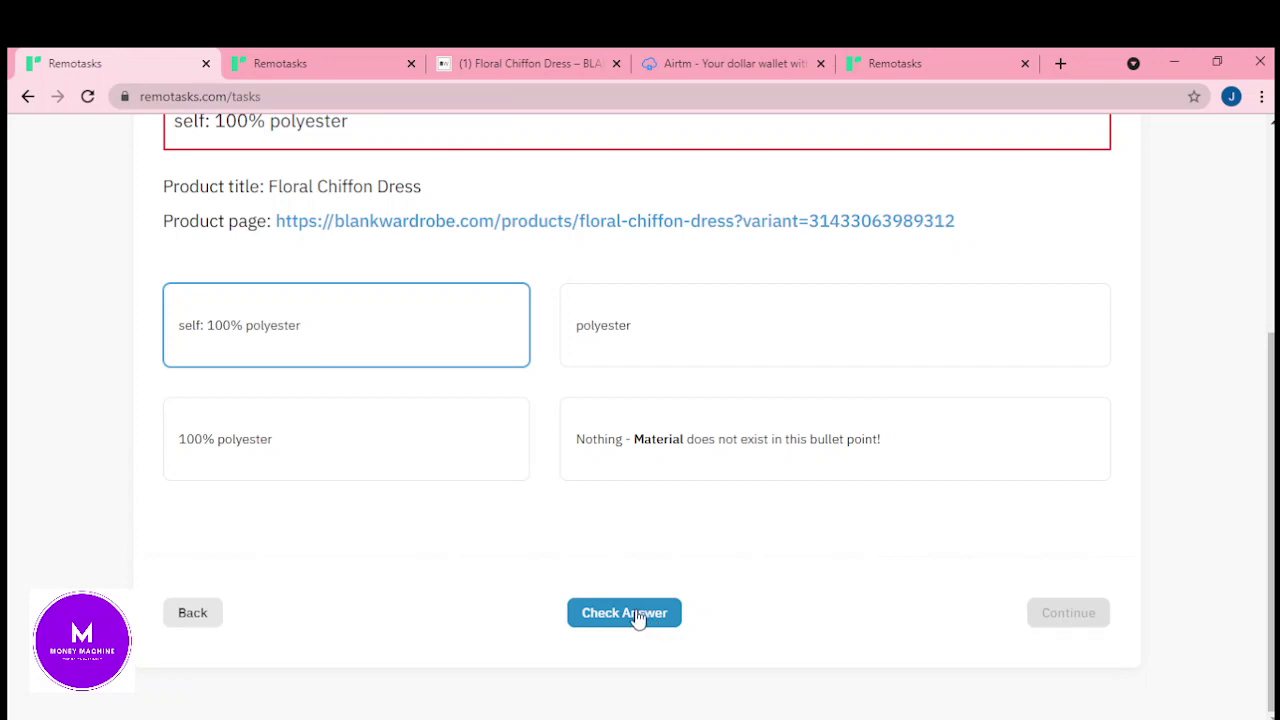
pyautogui.click(638, 614)
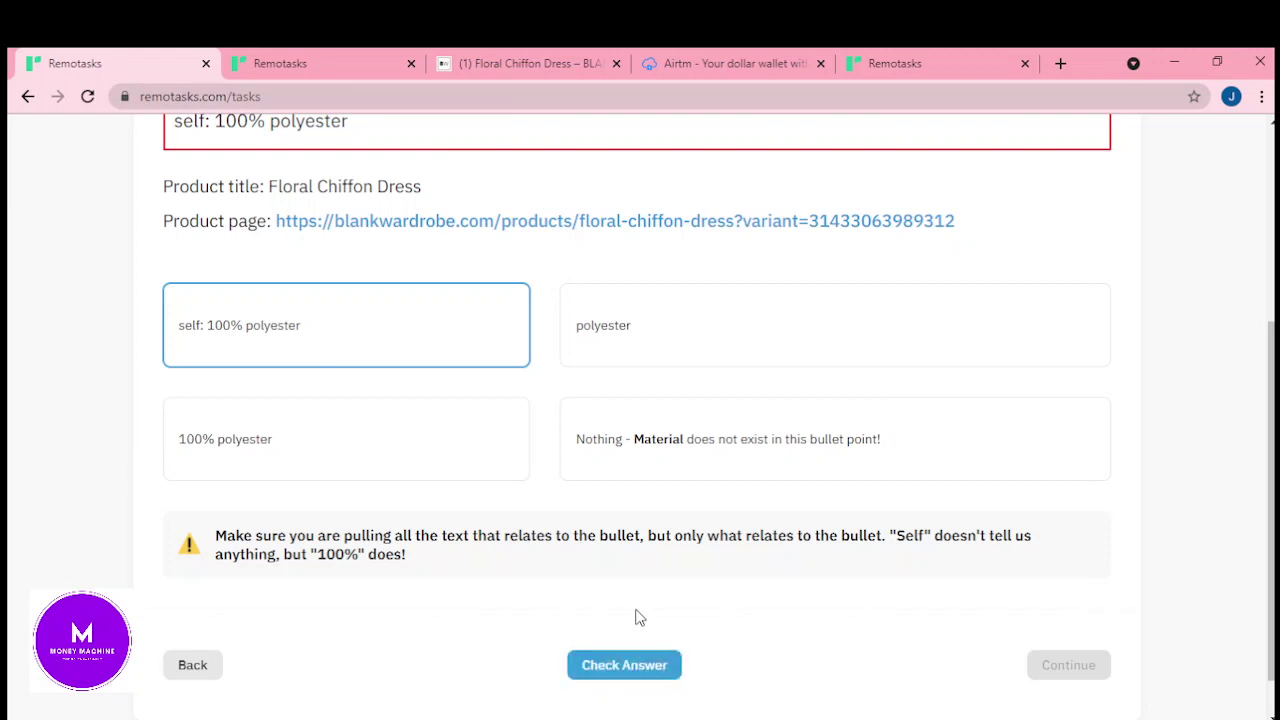
# - Make "100% polyester" the only selected Material answer, check it and continue
pyautogui.click(368, 428)
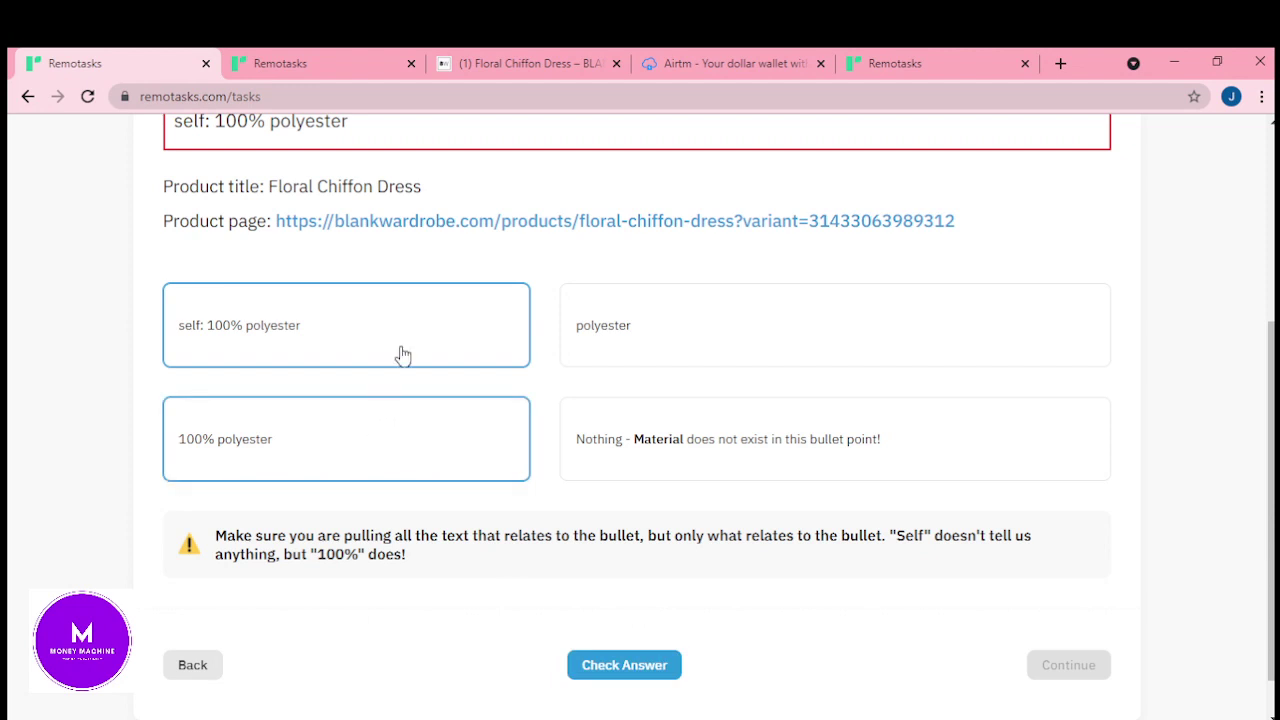
pyautogui.click(402, 353)
pyautogui.press('Return')
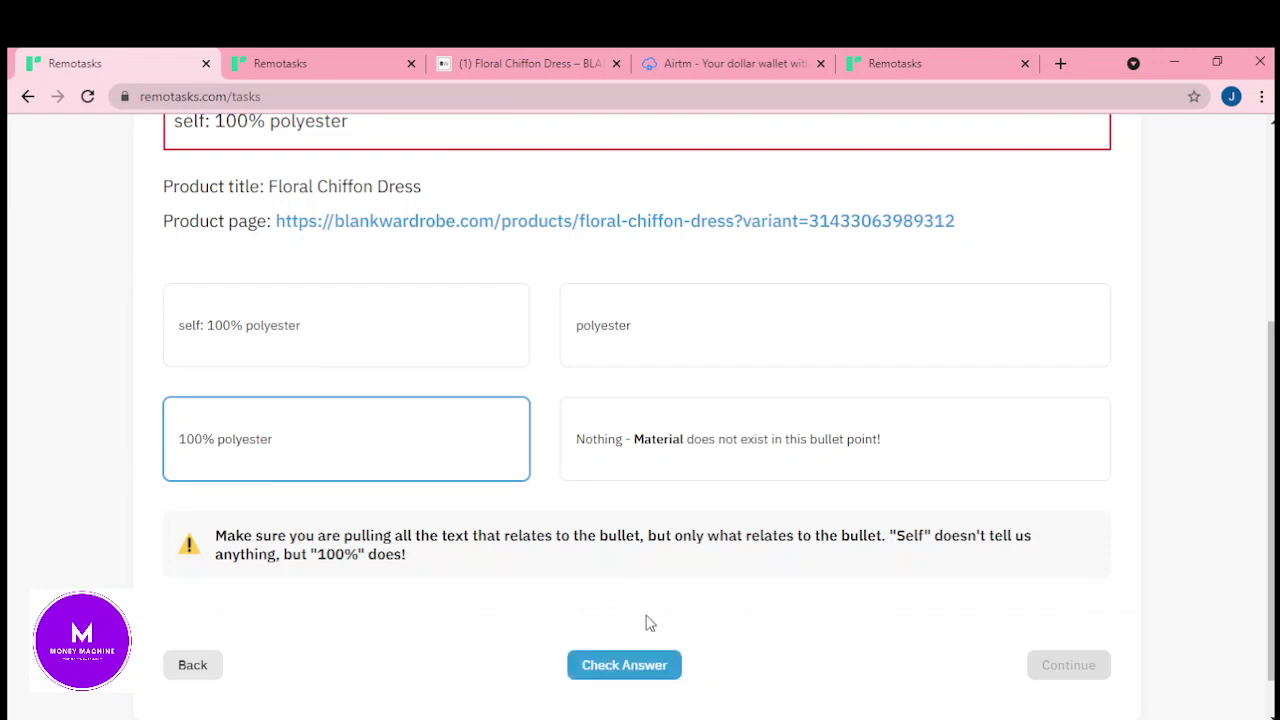
pyautogui.click(643, 676)
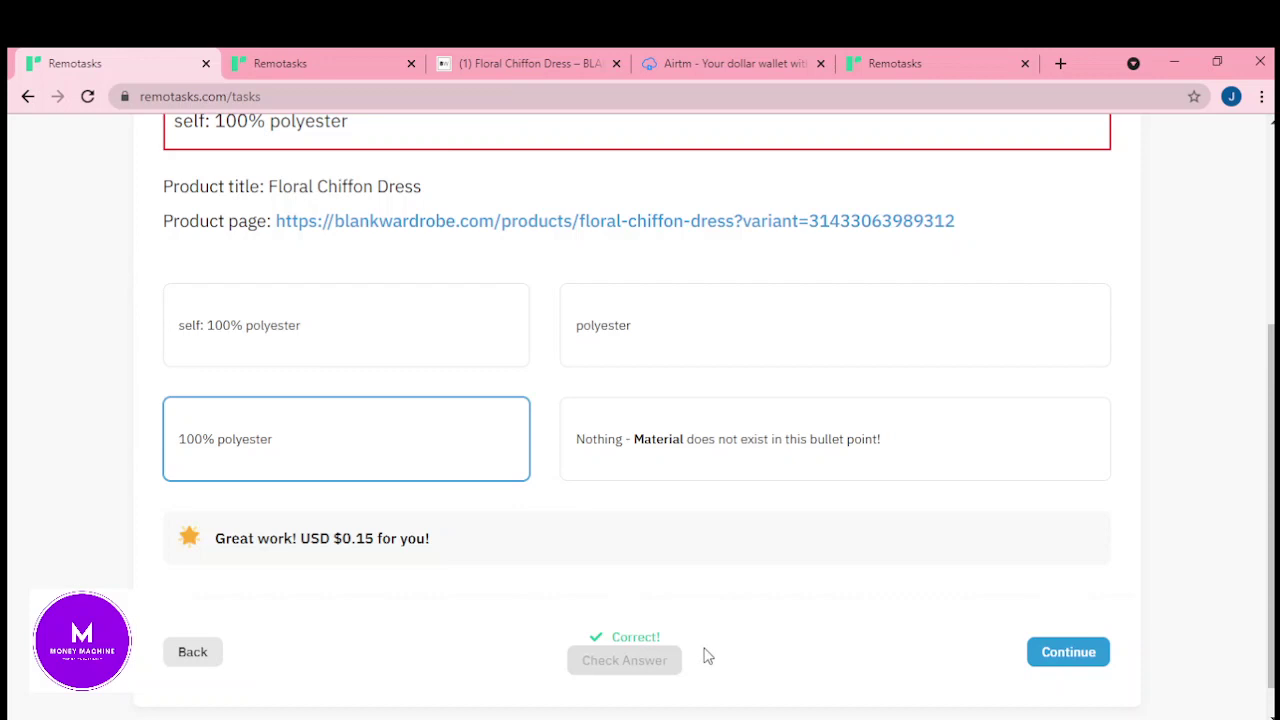
pyautogui.click(1080, 654)
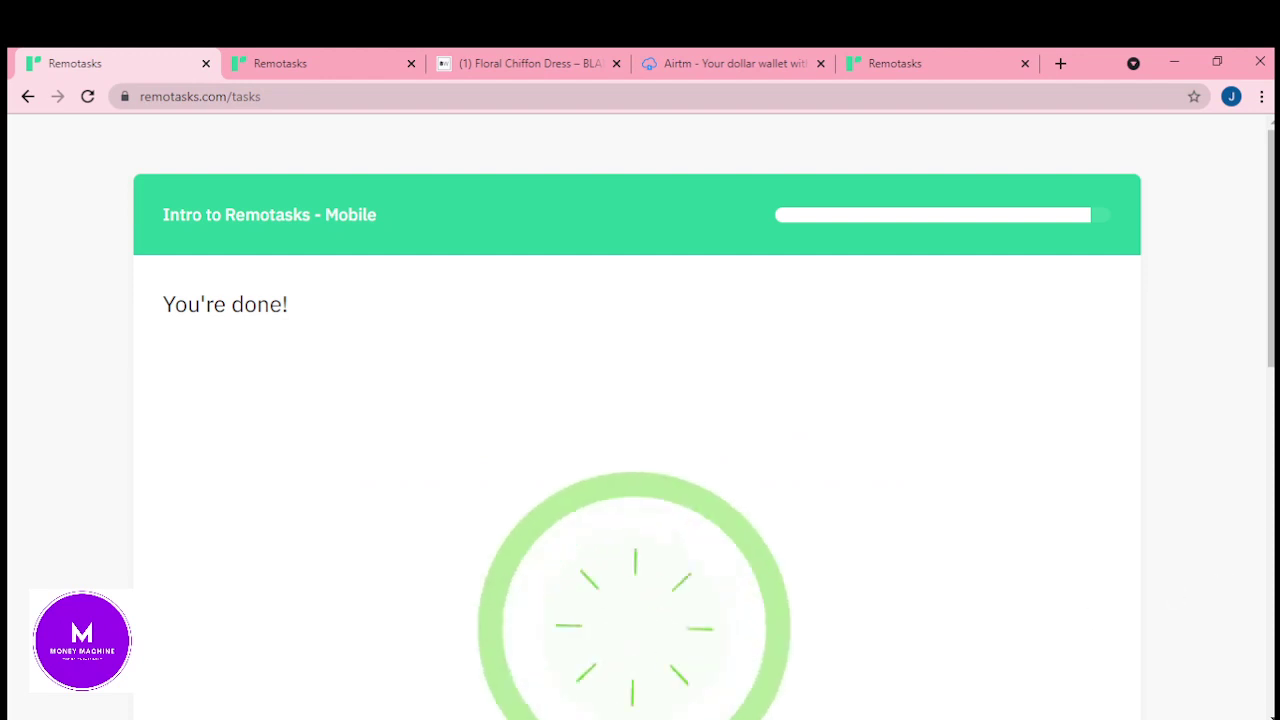
# - Read through the You're done! page about earnings and the bonus offer, and finish the course
pyautogui.scroll(-5, 640, 420)
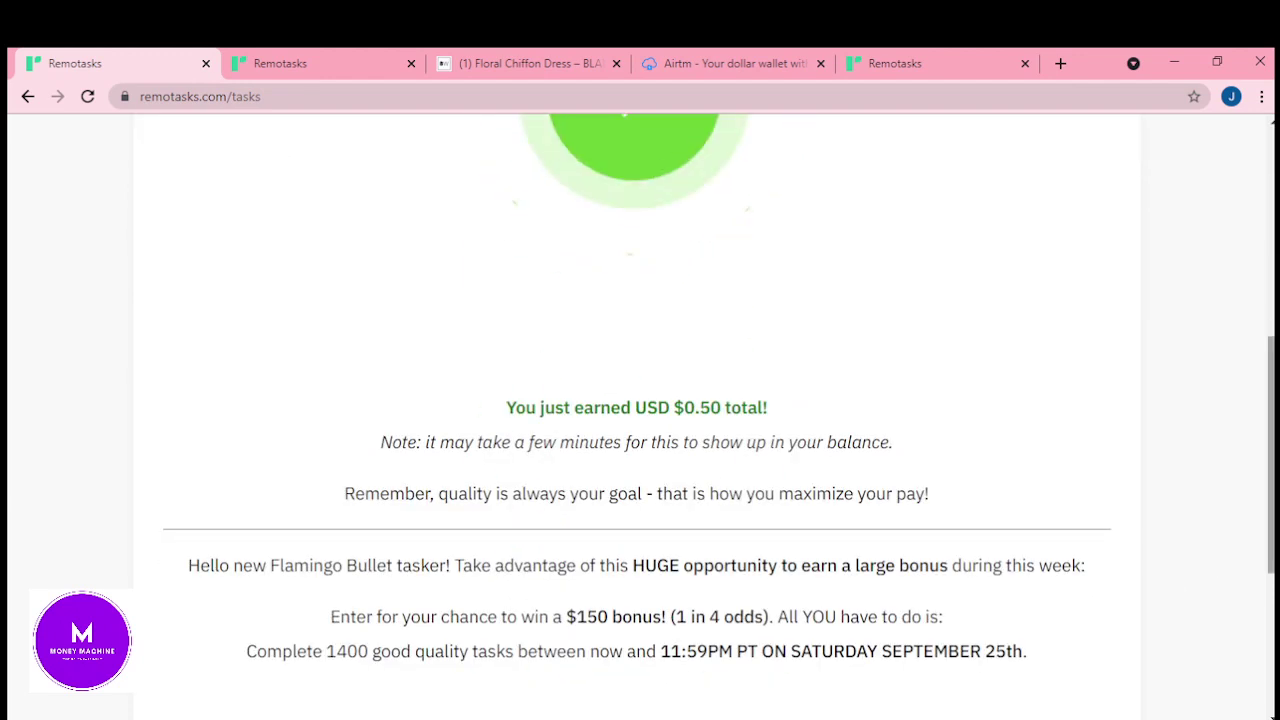
pyautogui.scroll(-1, 640, 420)
pyautogui.scroll(-3, 640, 420)
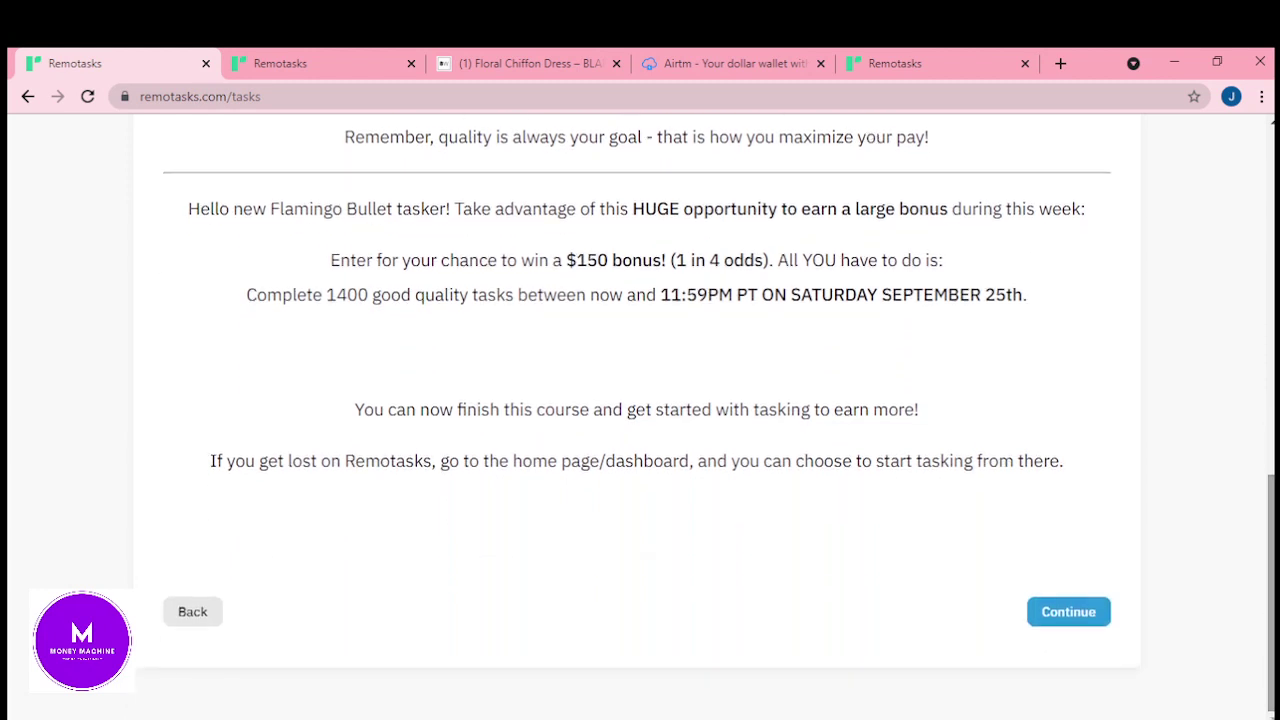
pyautogui.click(1084, 616)
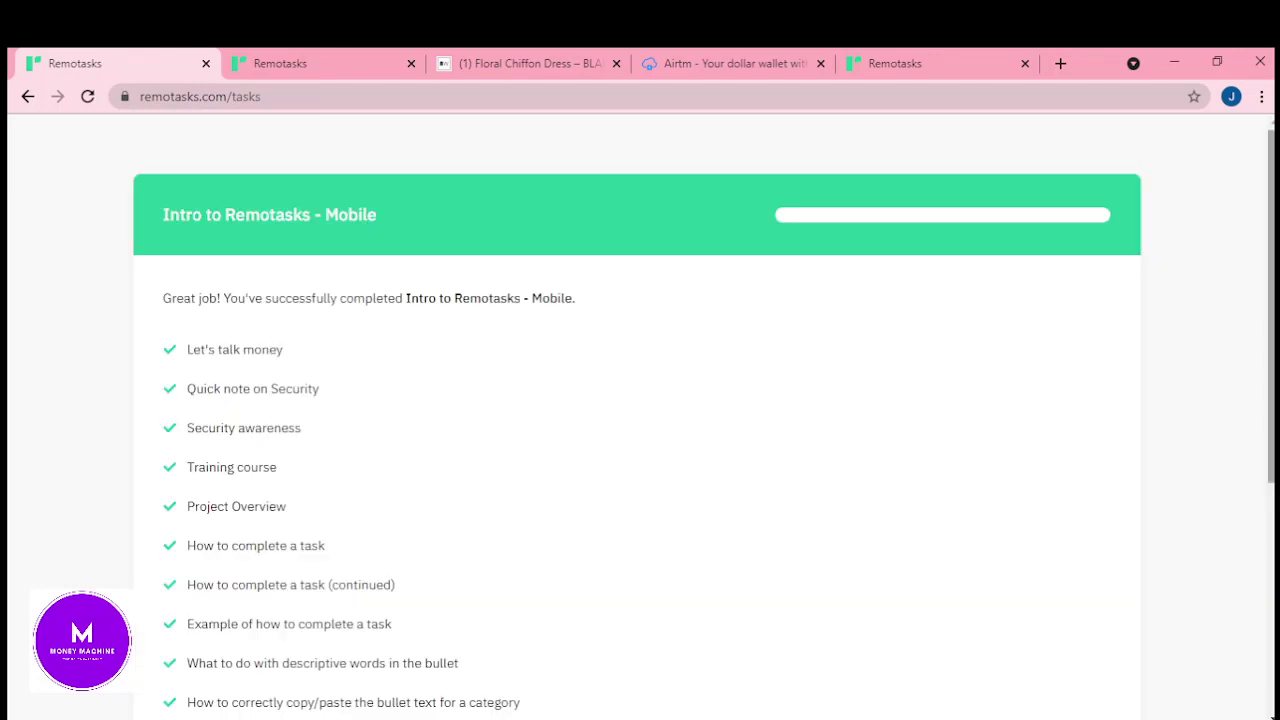
# - Continue tasking from the course completion summary and start the Flamingo Bullet Point Categorization tasks
pyautogui.scroll(-4, 1272, 400)
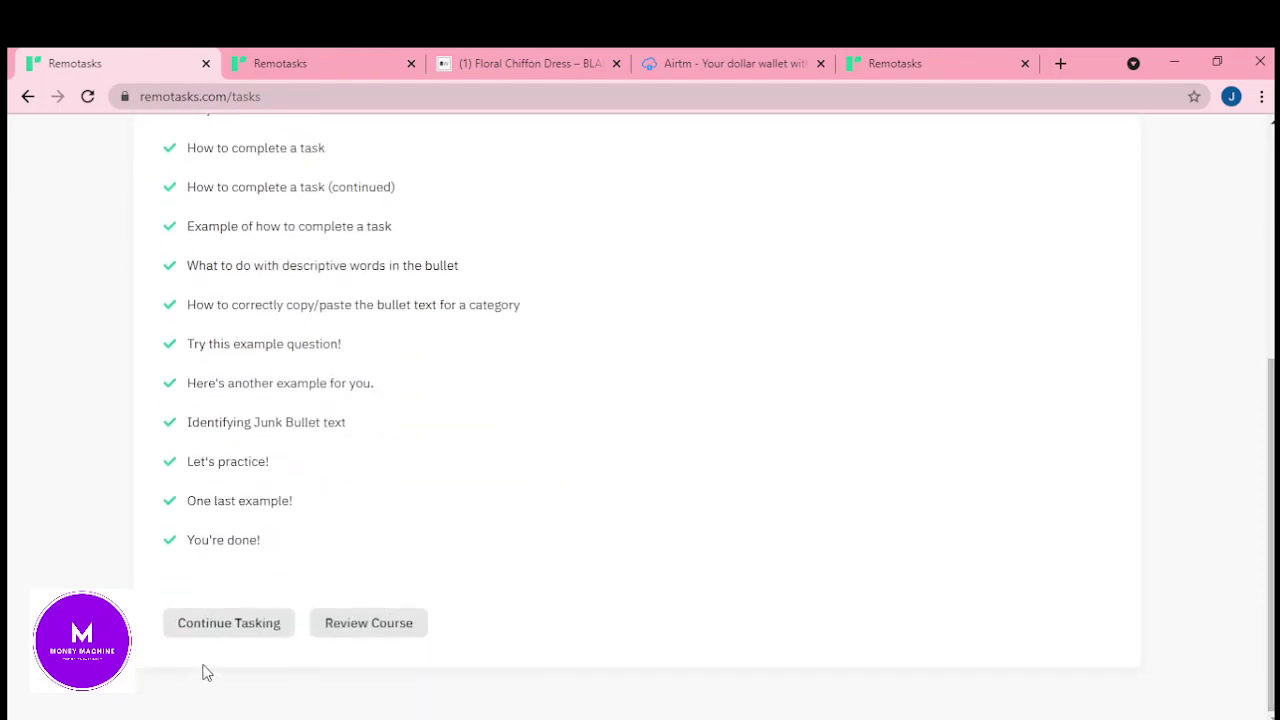
pyautogui.click(254, 632)
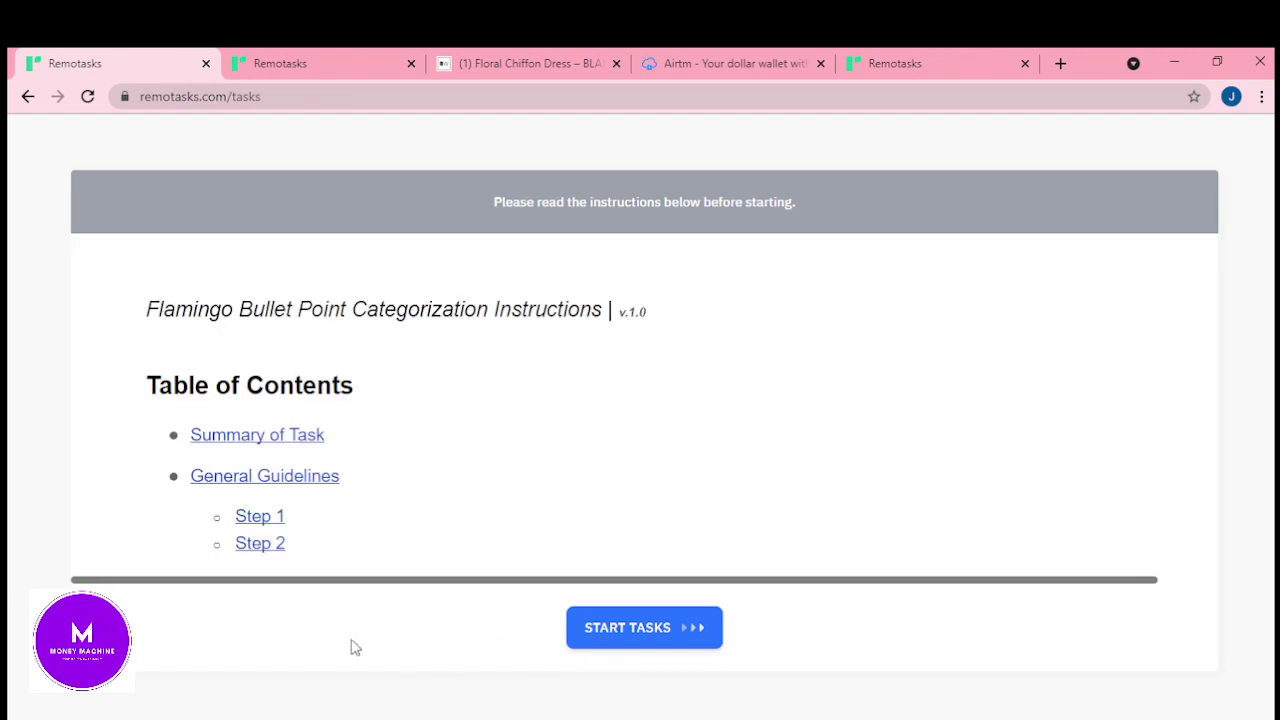
pyautogui.click(637, 644)
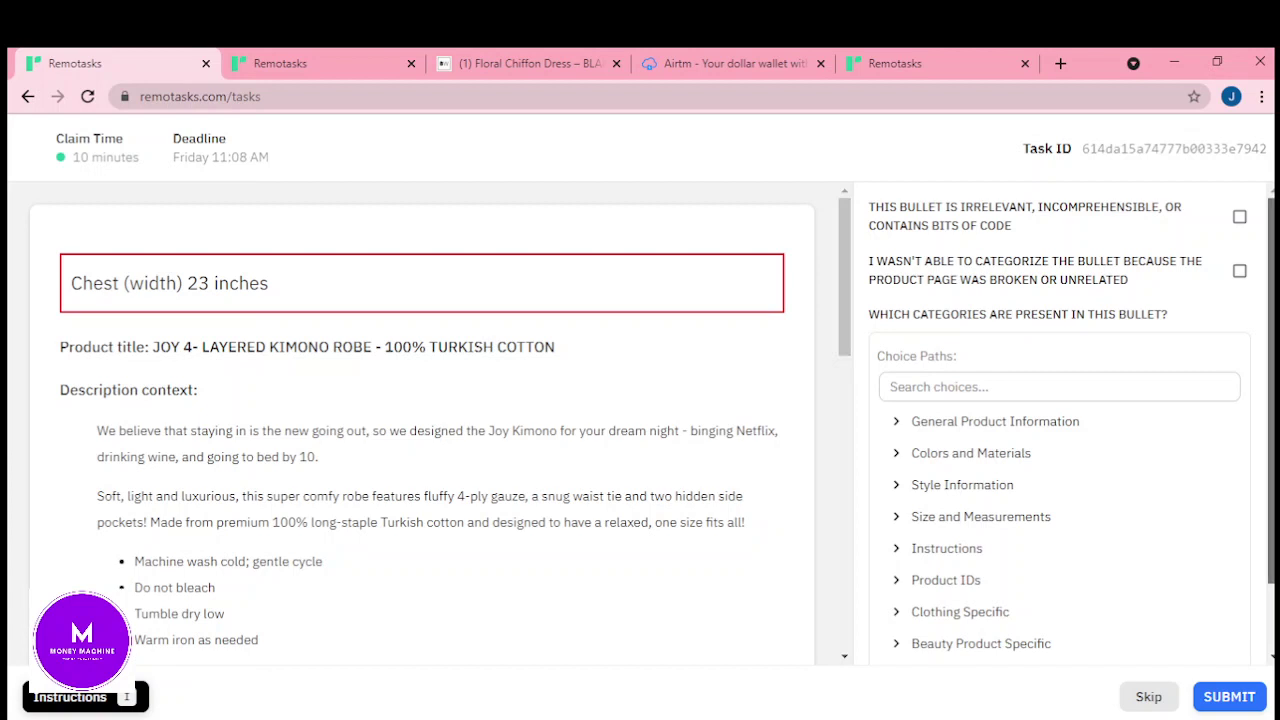
# - Categorize the chest width bullet as Product Width under Size and Measurements, confirming it is not a list of multiple measurements
pyautogui.scroll(-1, 1060, 420)
pyautogui.scroll(-1, 1060, 420)
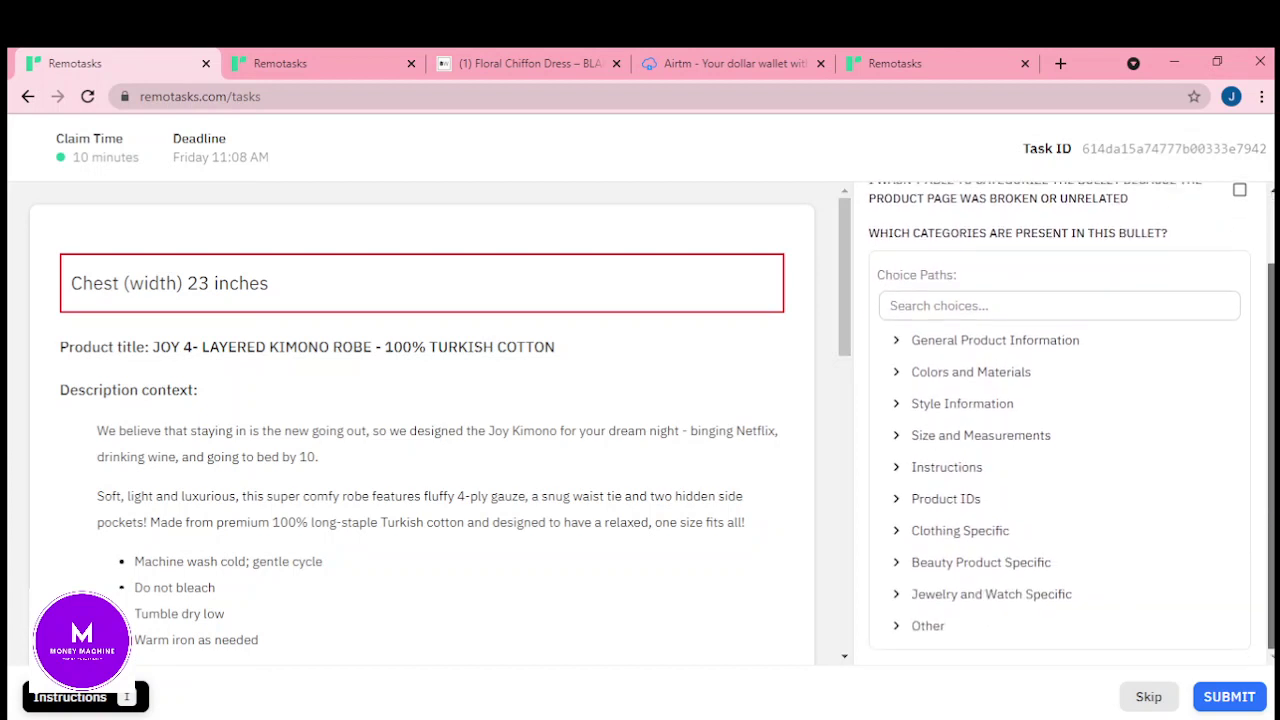
pyautogui.moveTo(845, 218); pyautogui.dragTo(831, 285)
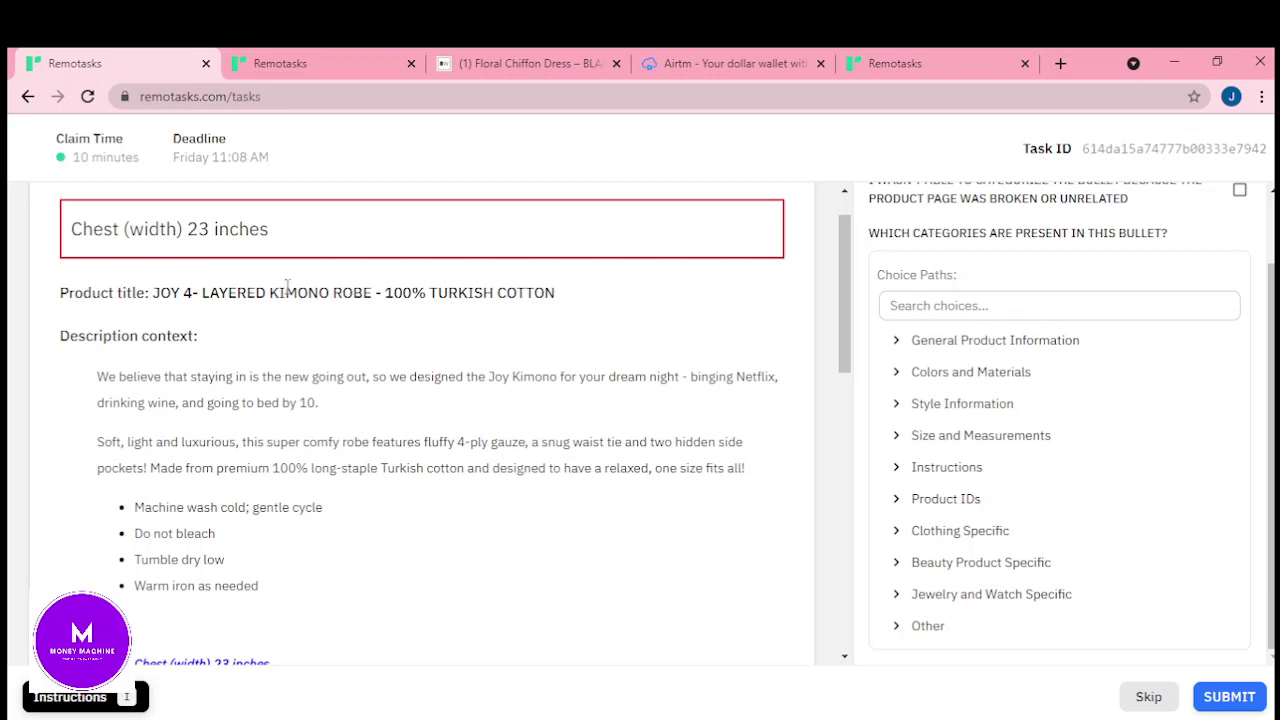
pyautogui.click(900, 440)
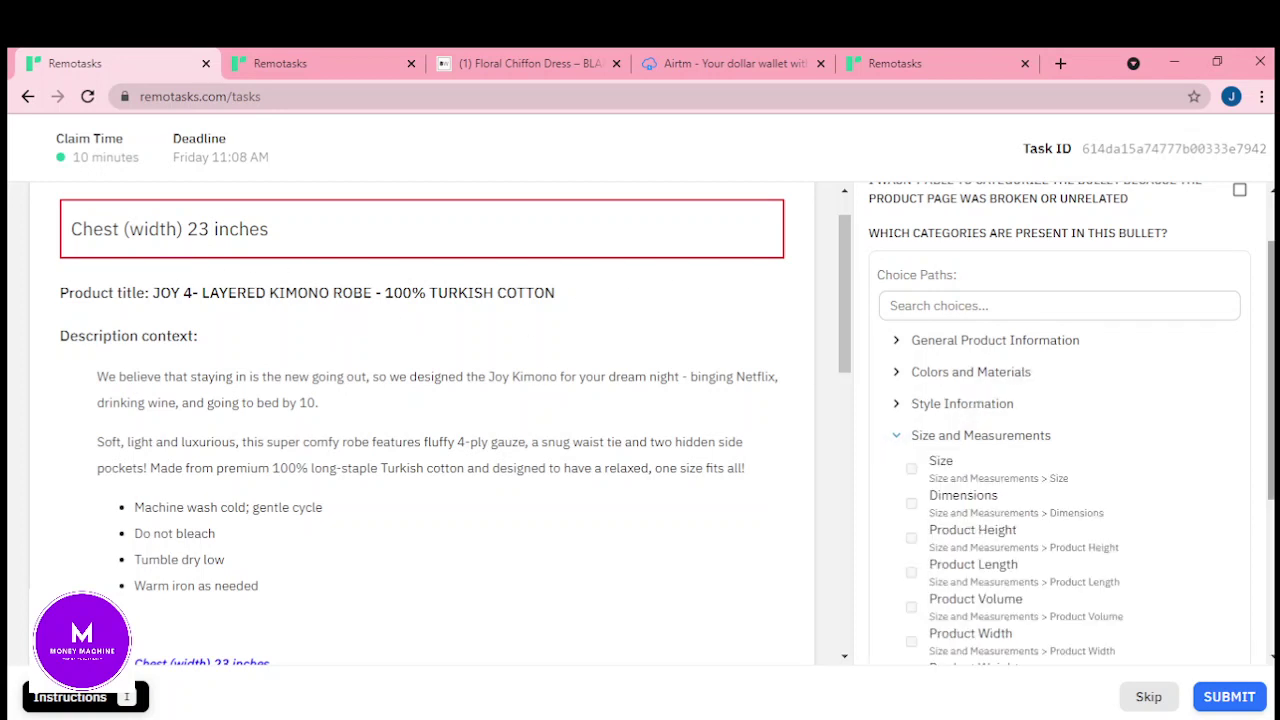
pyautogui.scroll(-2, 1243, 433)
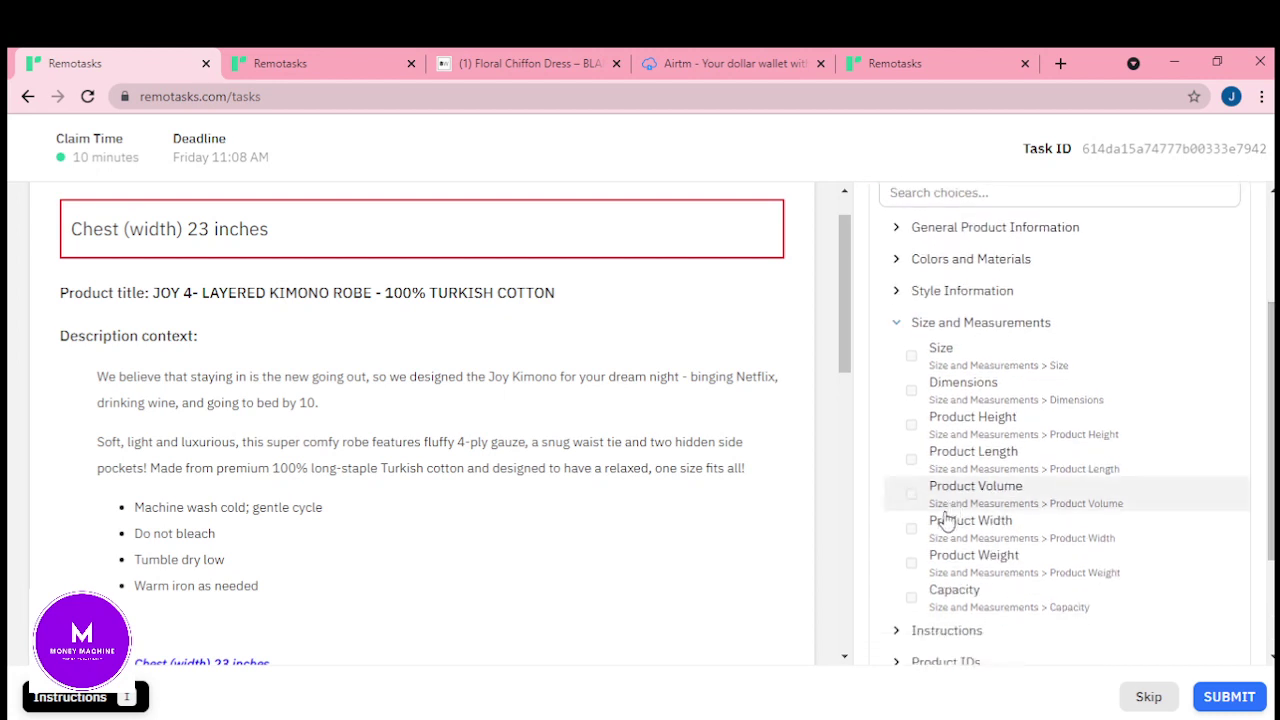
pyautogui.click(910, 530)
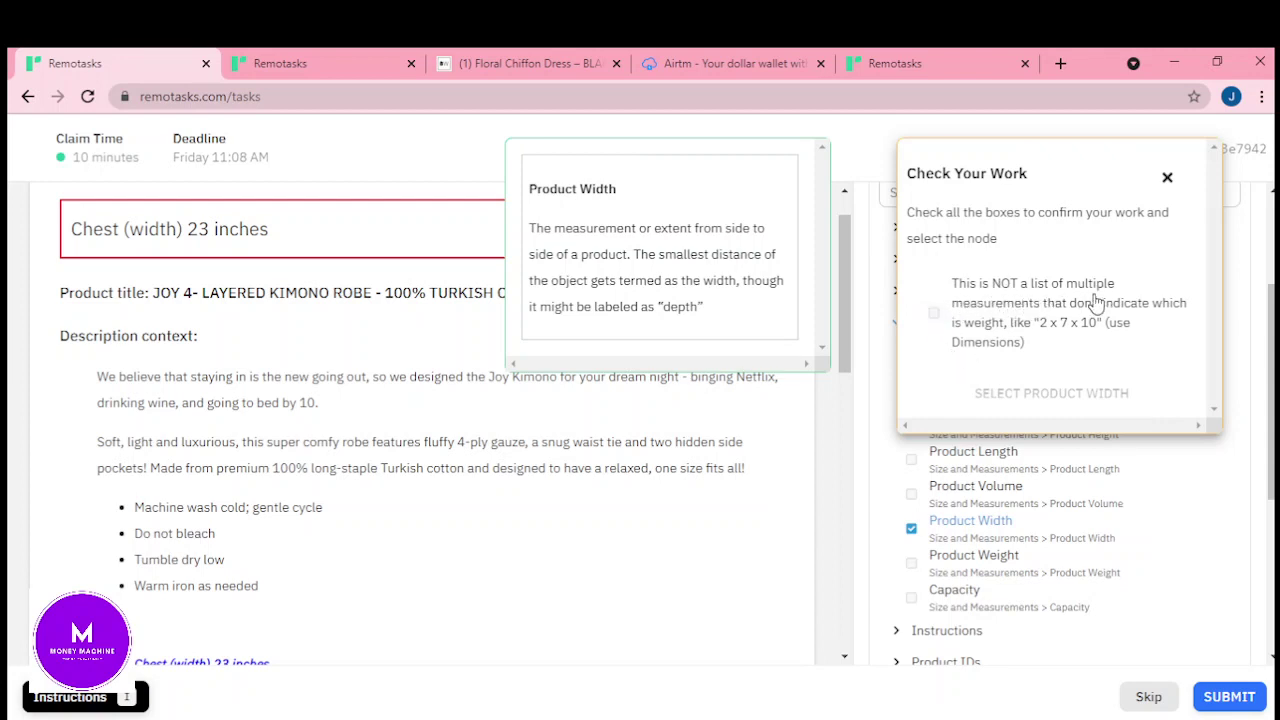
pyautogui.click(936, 314)
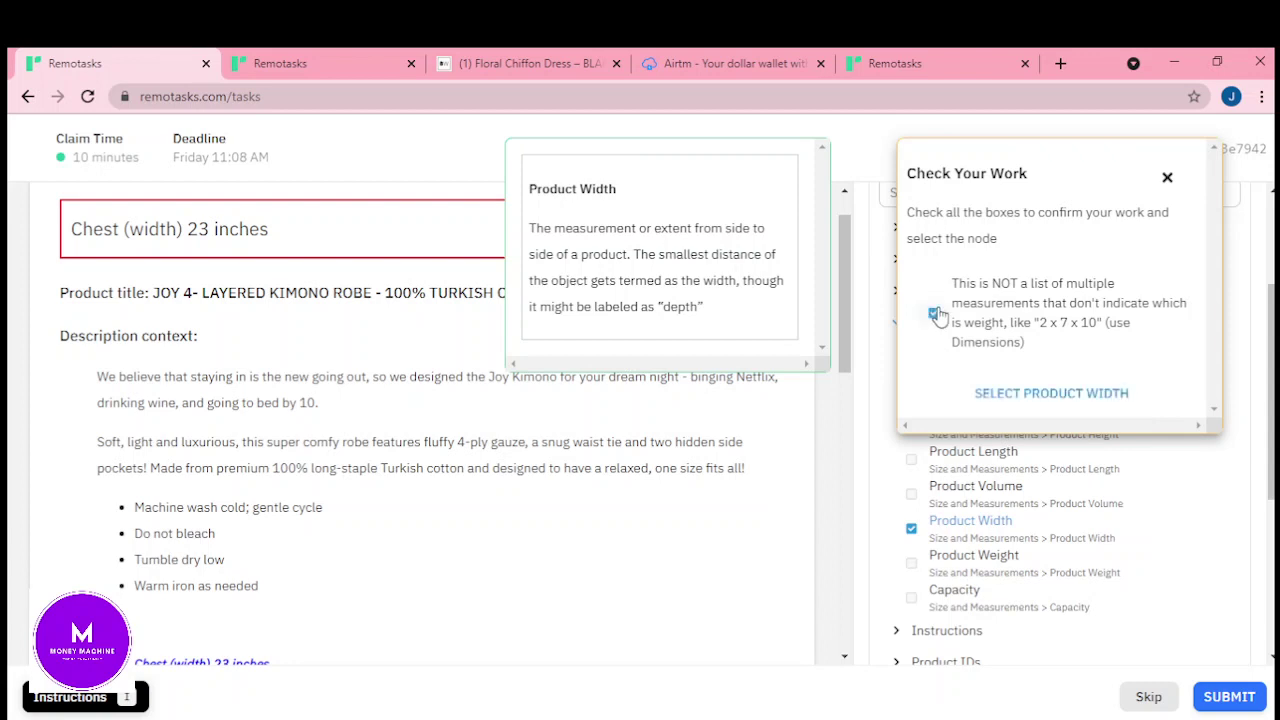
pyautogui.click(1087, 400)
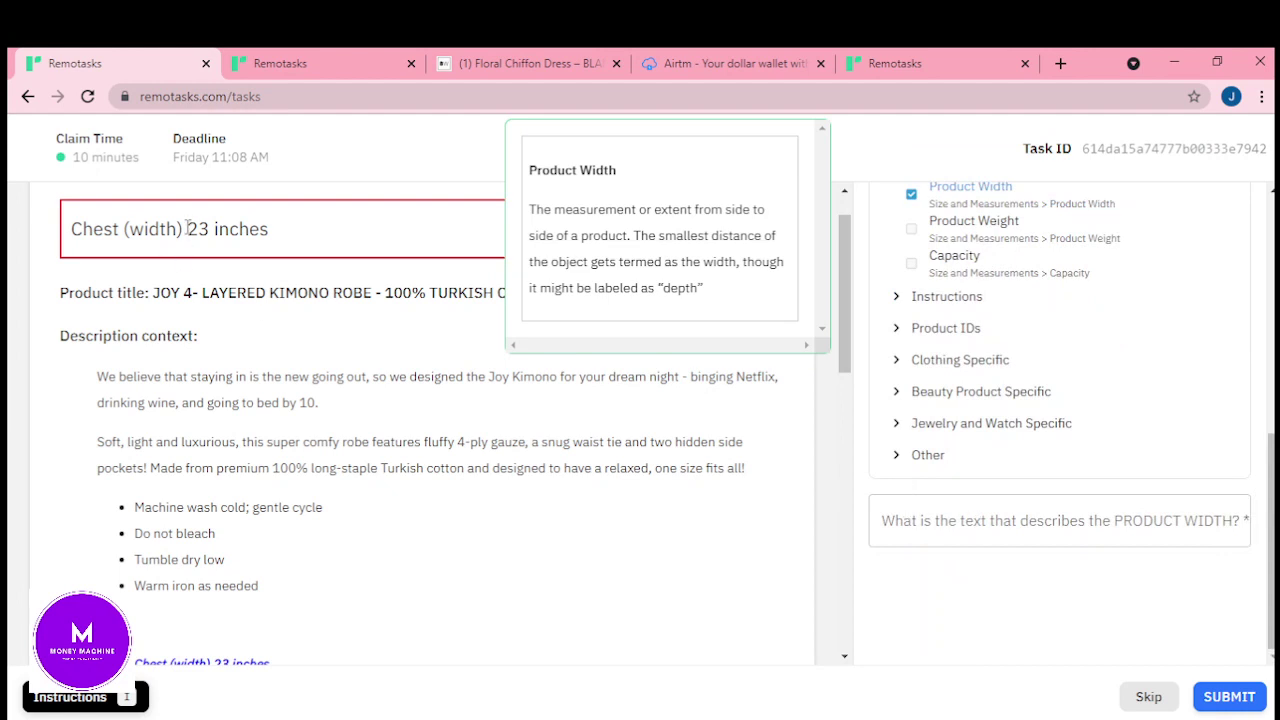
# - Compare the bullet's wording with the size list in the kimono robe description to decide which text describes the width
pyautogui.moveTo(186, 229); pyautogui.dragTo(270, 232)
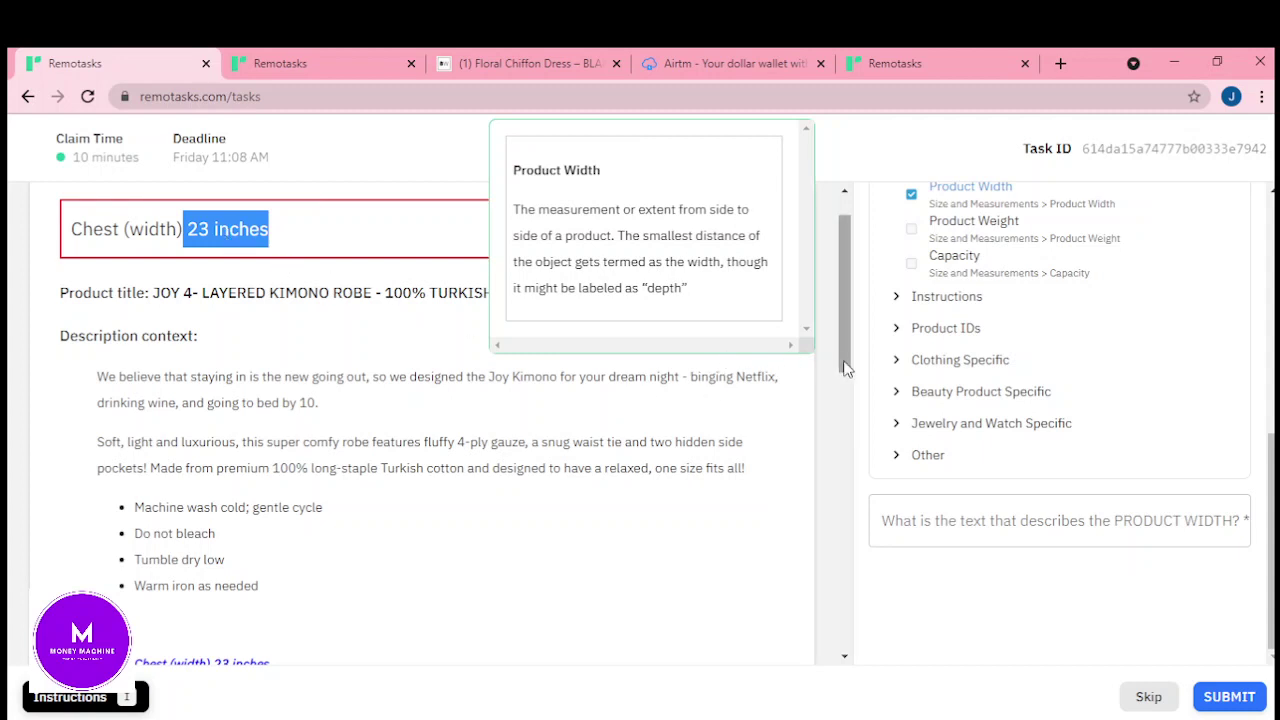
pyautogui.click(314, 228)
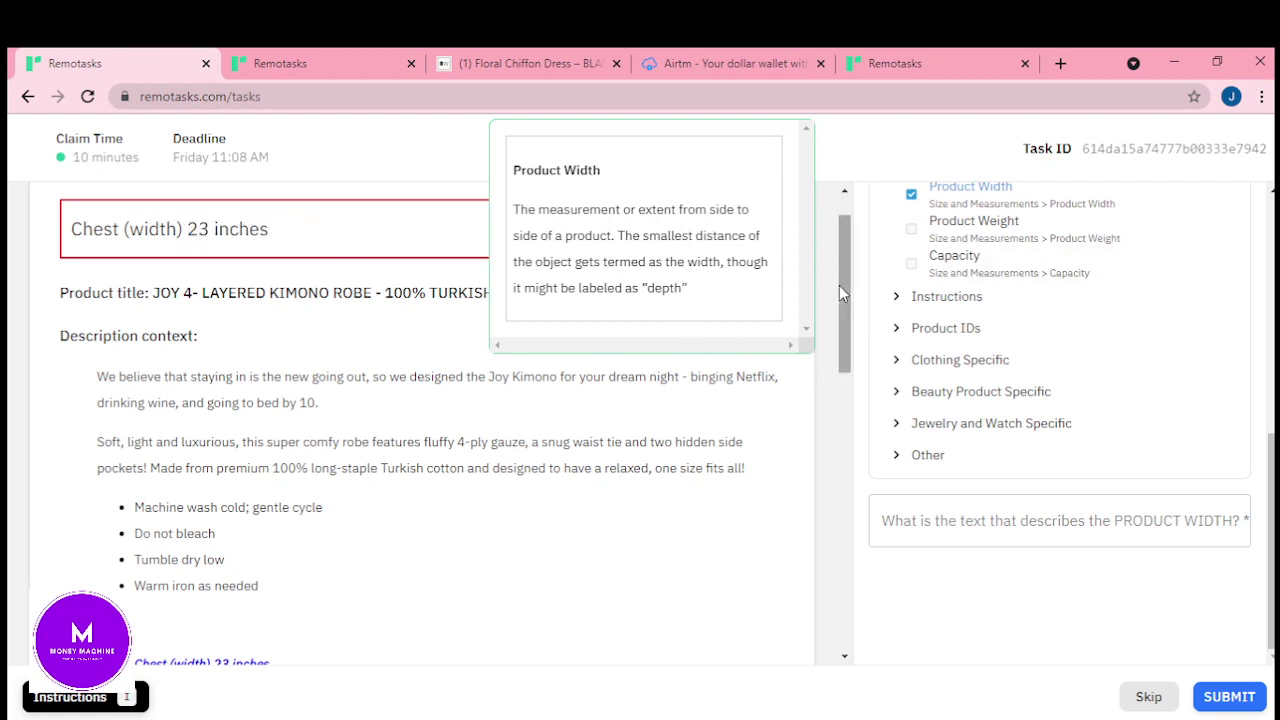
pyautogui.moveTo(839, 285); pyautogui.dragTo(849, 362)
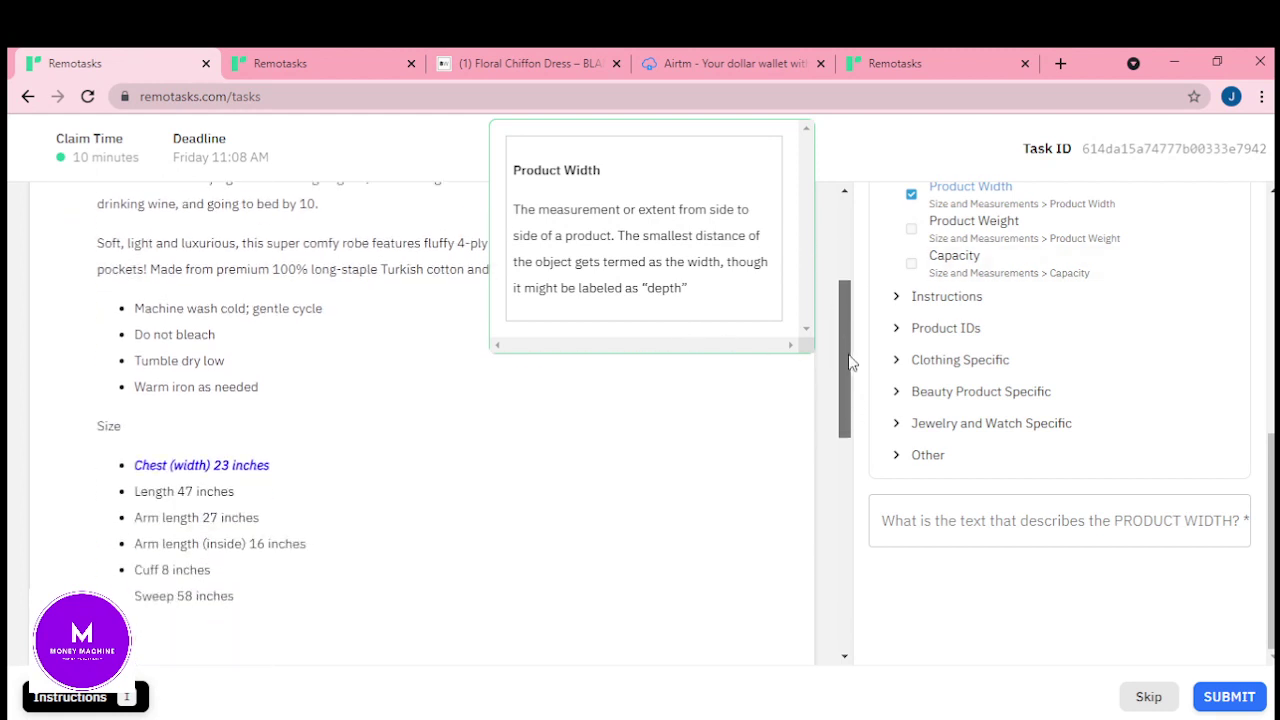
pyautogui.scroll(1, 849, 360)
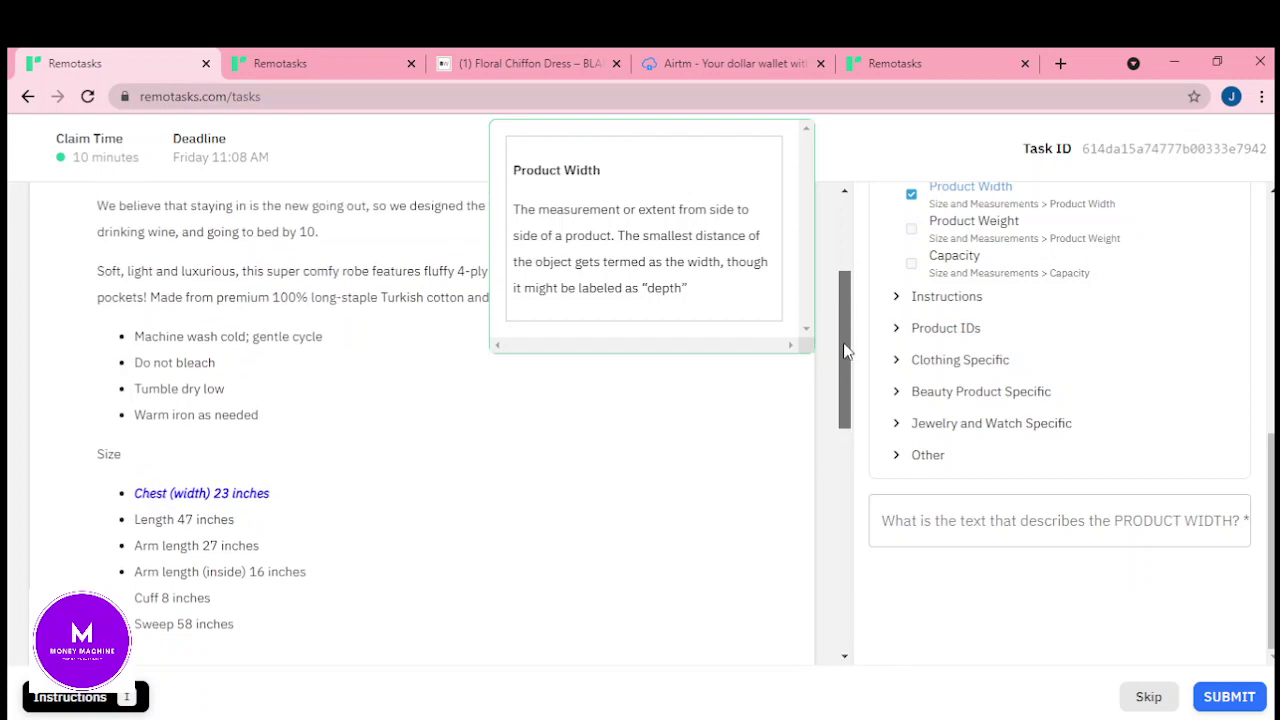
pyautogui.moveTo(843, 307); pyautogui.dragTo(843, 231)
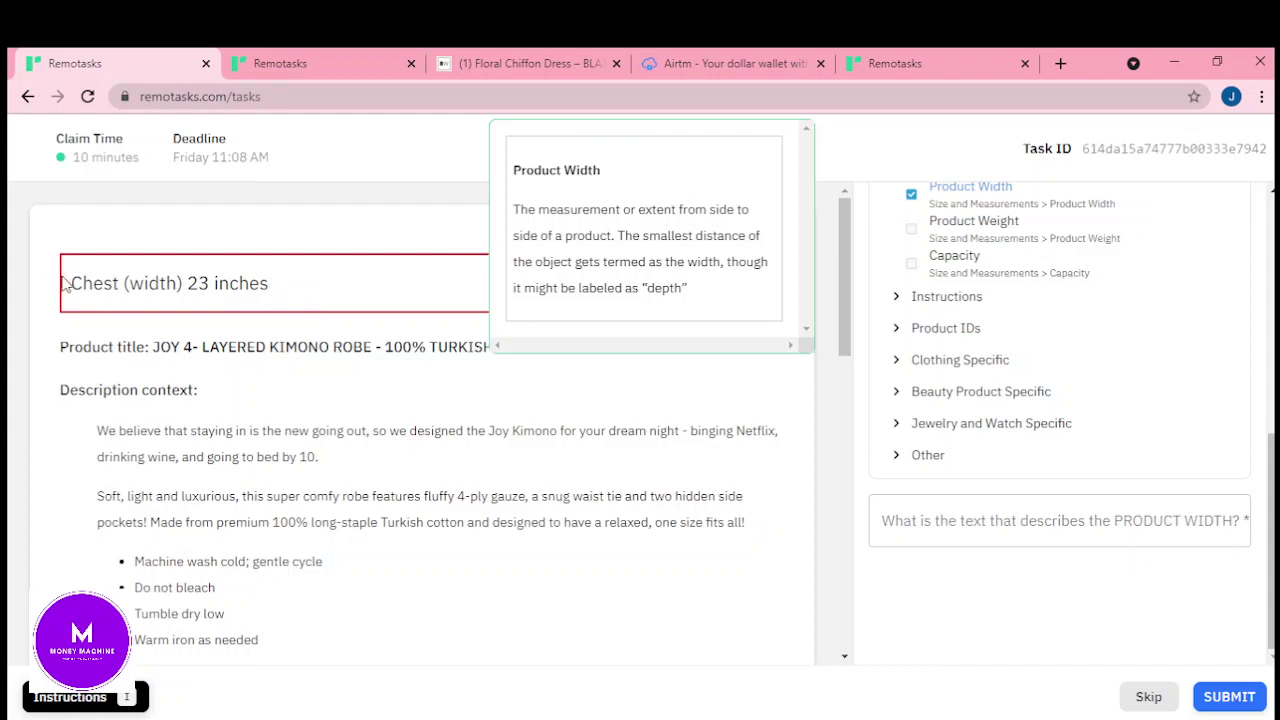
pyautogui.moveTo(64, 285); pyautogui.dragTo(277, 292)
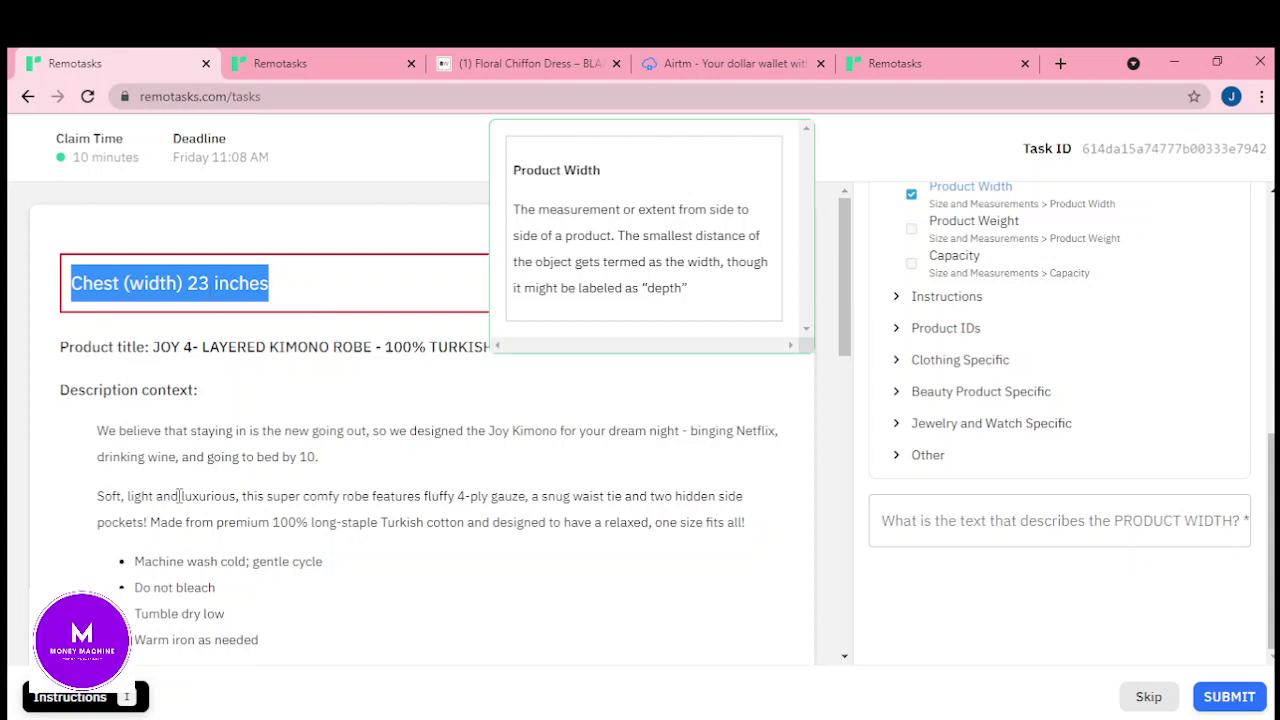
pyautogui.click(282, 398)
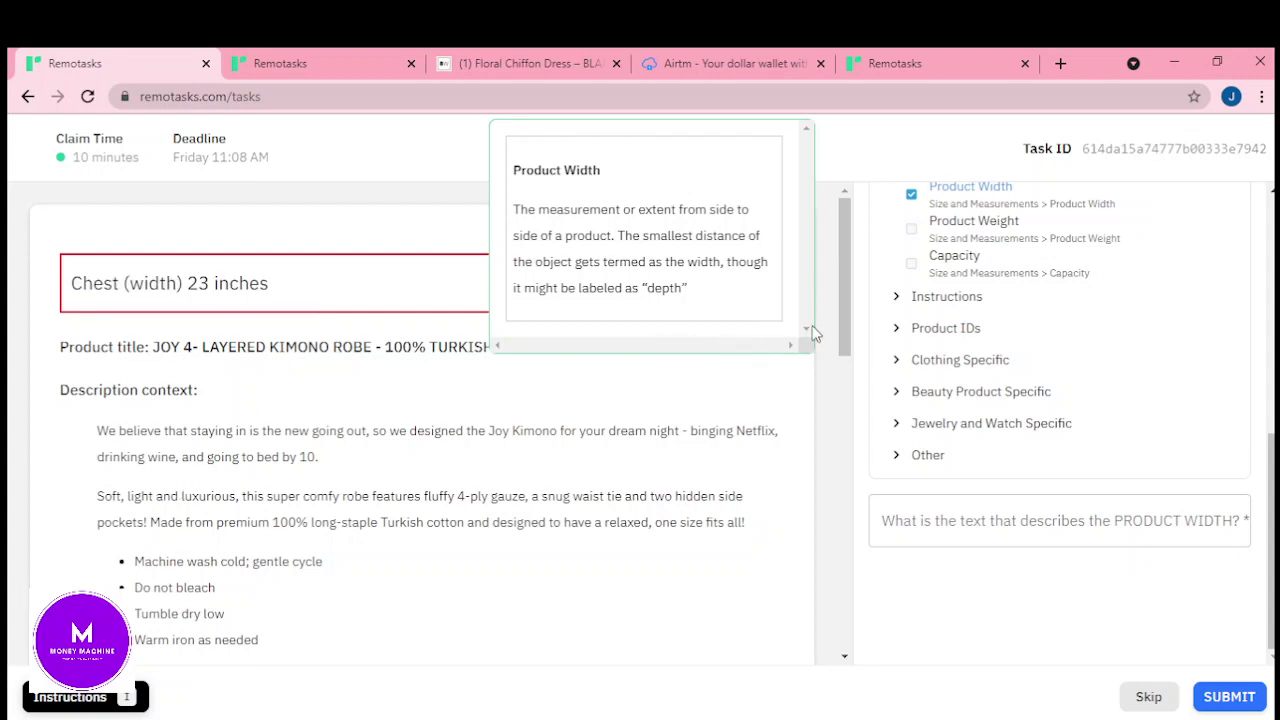
pyautogui.moveTo(843, 320); pyautogui.dragTo(808, 322)
# - Copy "23 inches" from the bullet into the answer for the text describing the Product Width
pyautogui.moveTo(270, 283); pyautogui.dragTo(187, 283)
pyautogui.hotkey('ctrl', 'c')
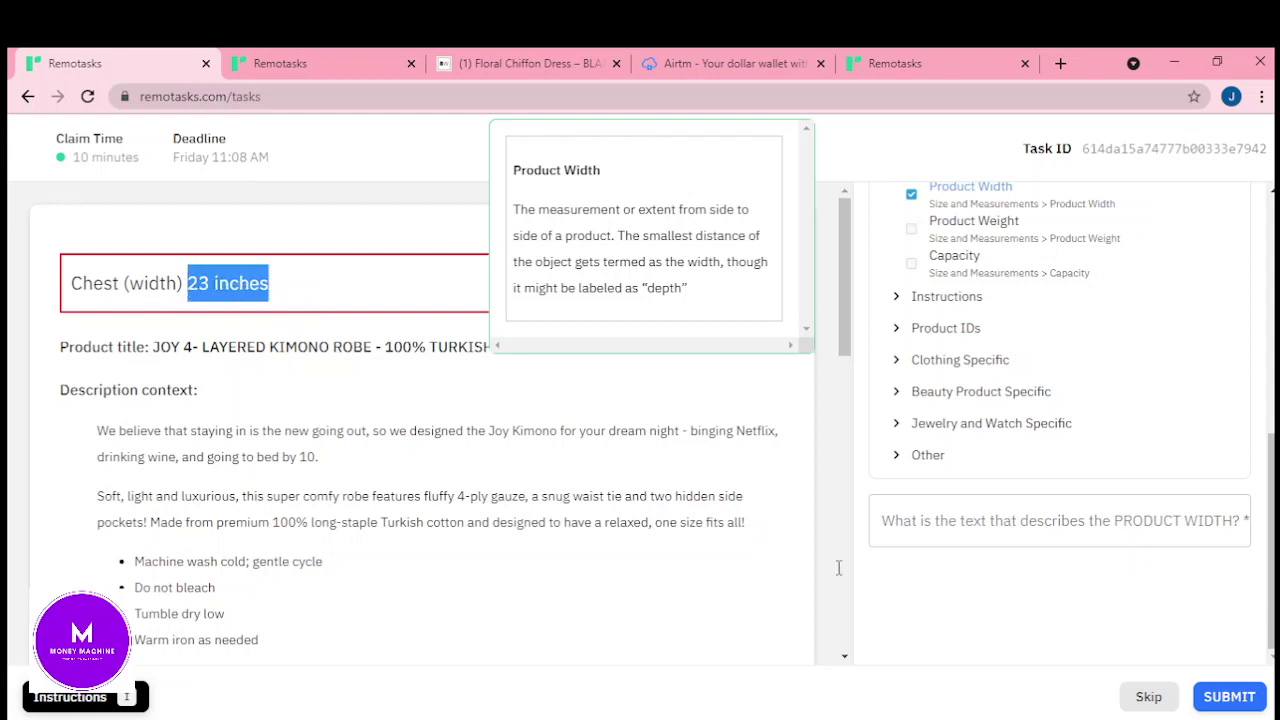
pyautogui.click(933, 532)
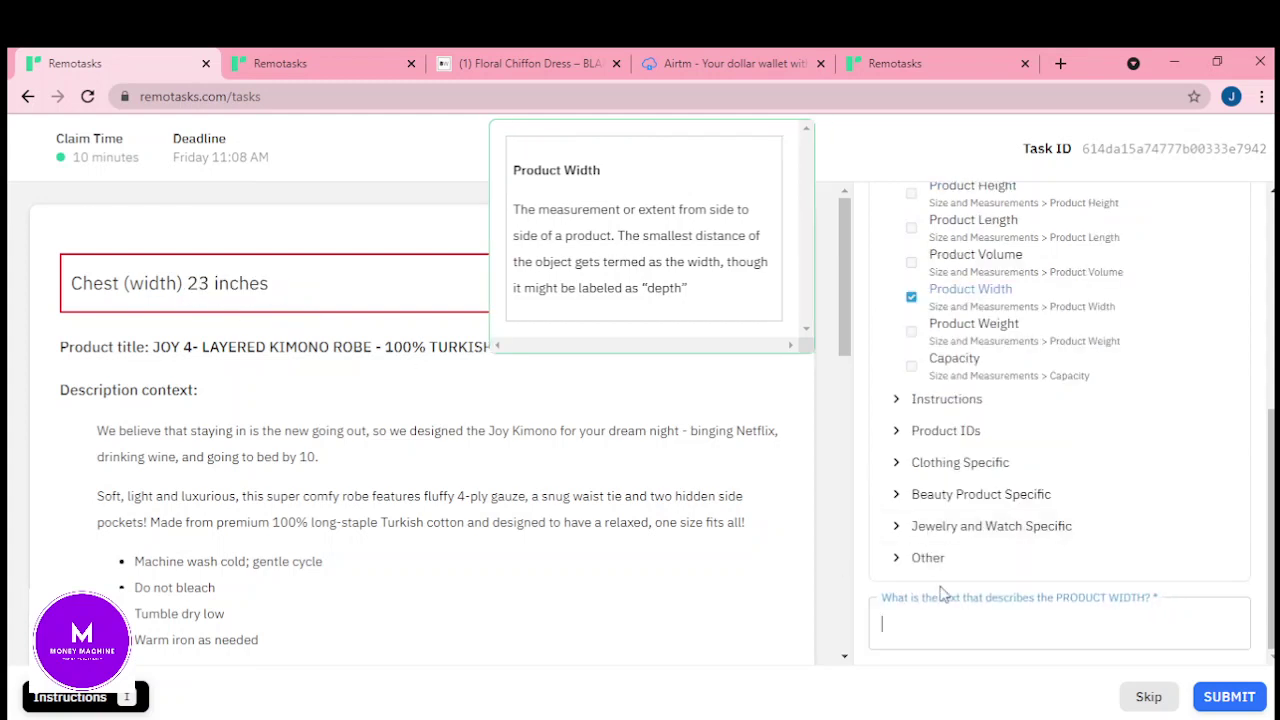
pyautogui.hotkey('ctrl', 'v')
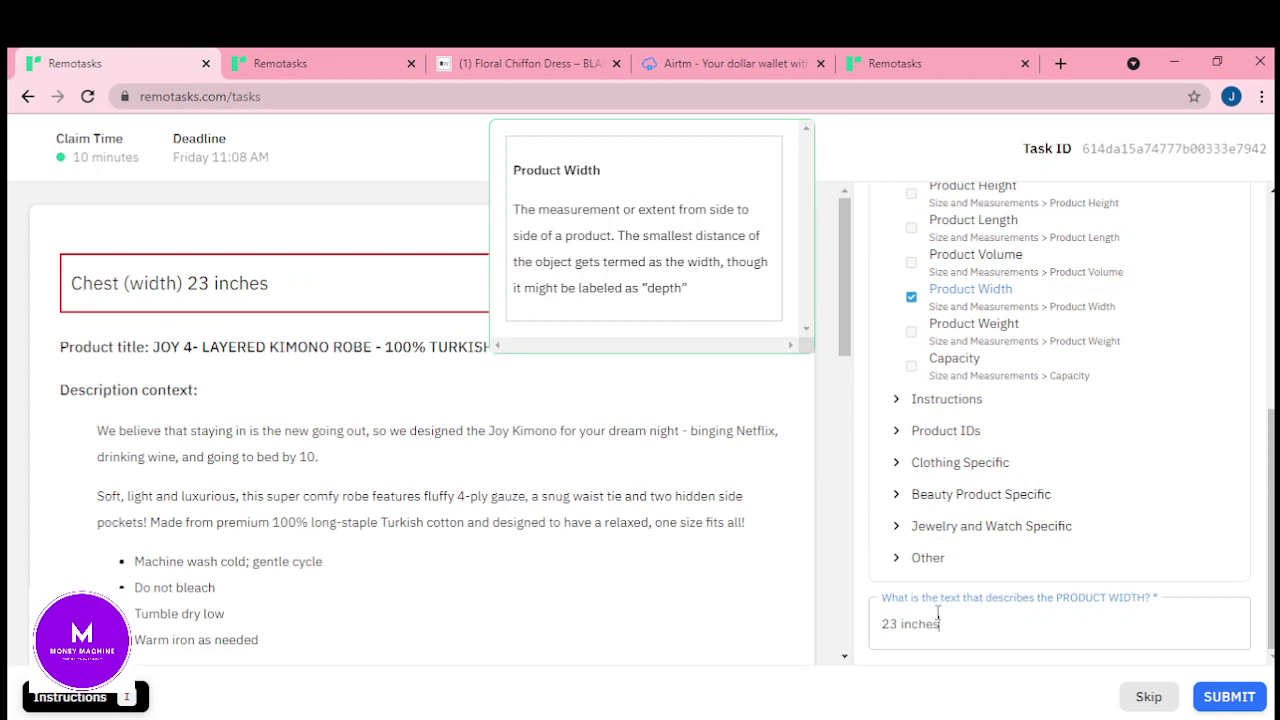
# - Submit the task, dismissing the linter's potential product types warning and confirming the submission again
pyautogui.click(1262, 706)
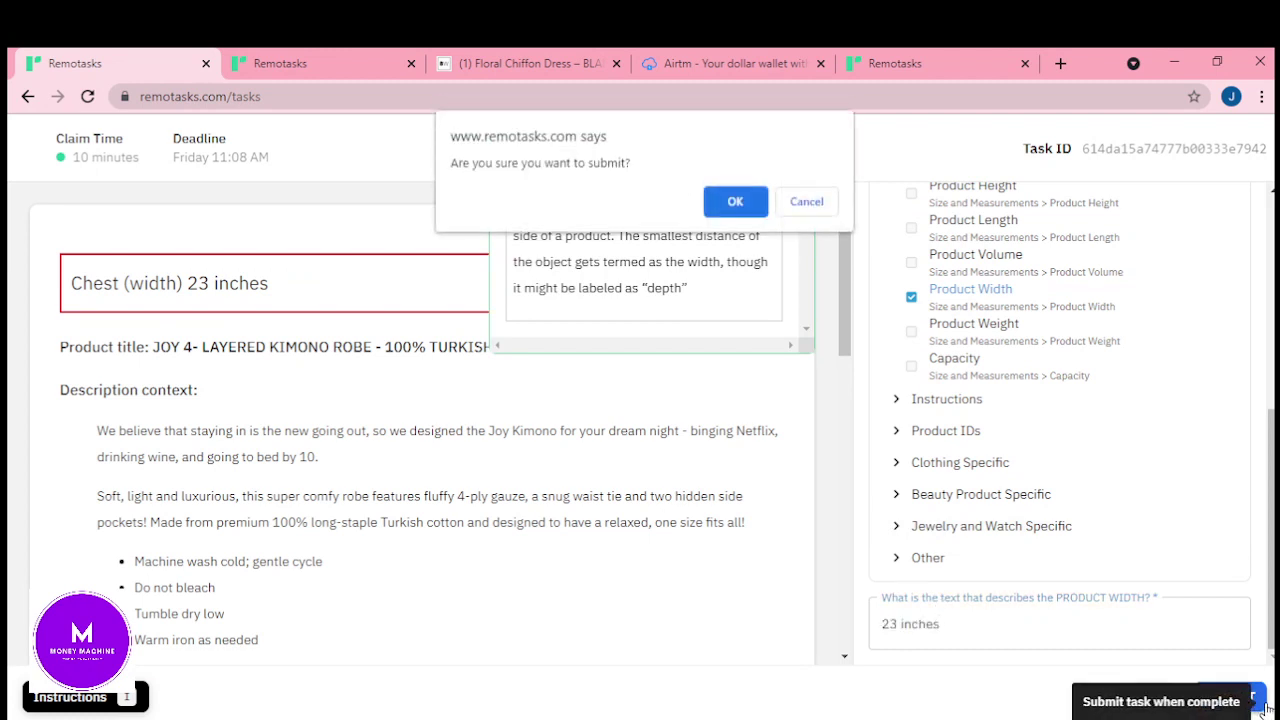
pyautogui.click(732, 203)
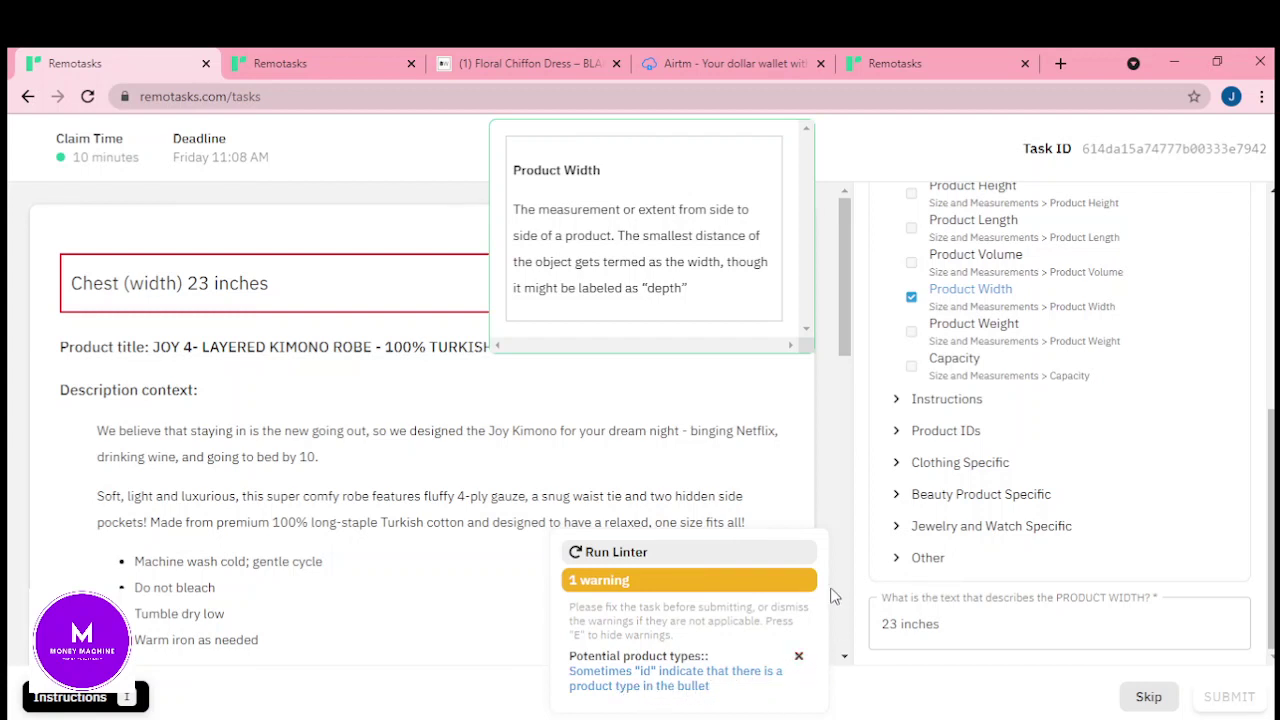
pyautogui.moveTo(840, 352); pyautogui.dragTo(860, 666)
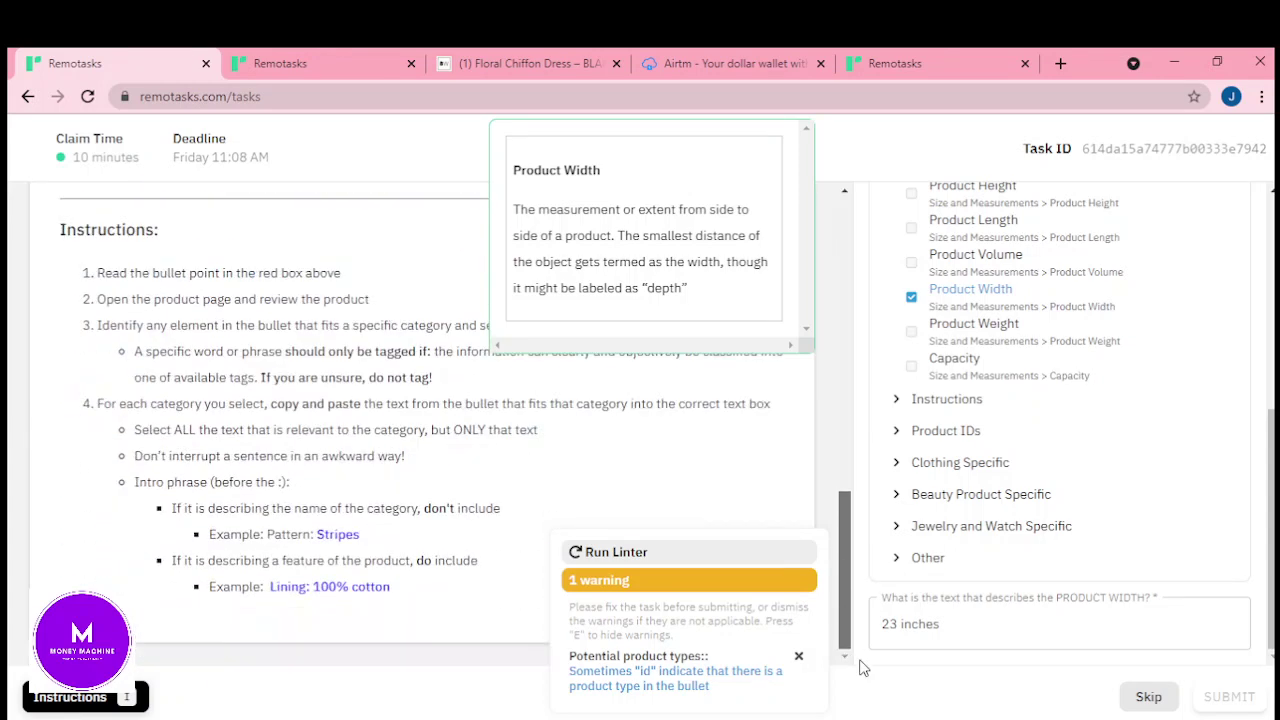
pyautogui.click(799, 658)
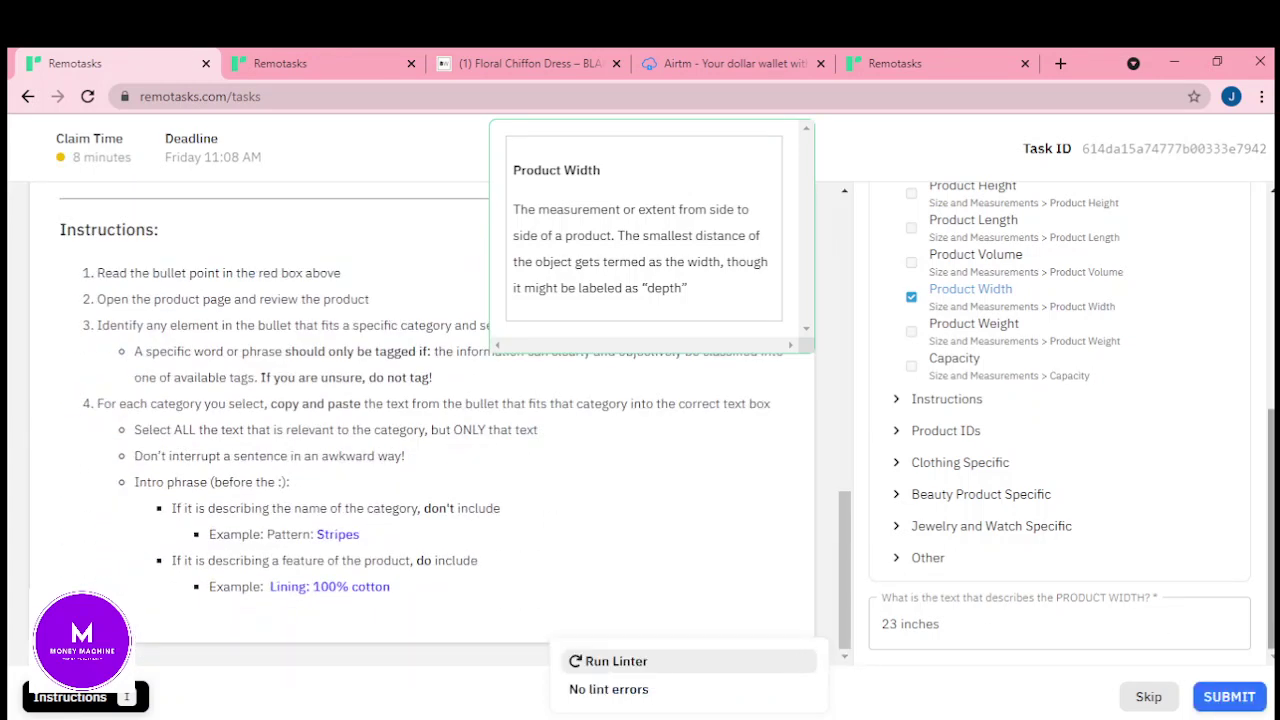
pyautogui.scroll(5, 1262, 606)
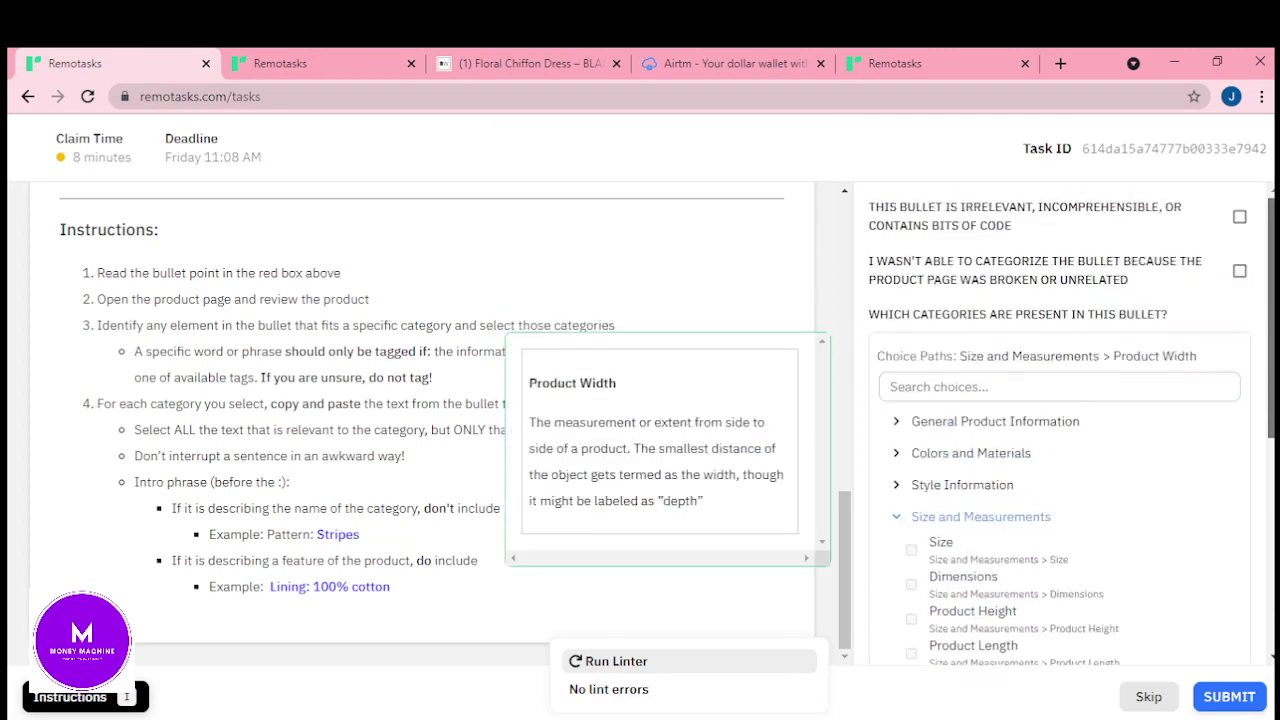
pyautogui.scroll(-5, 1060, 420)
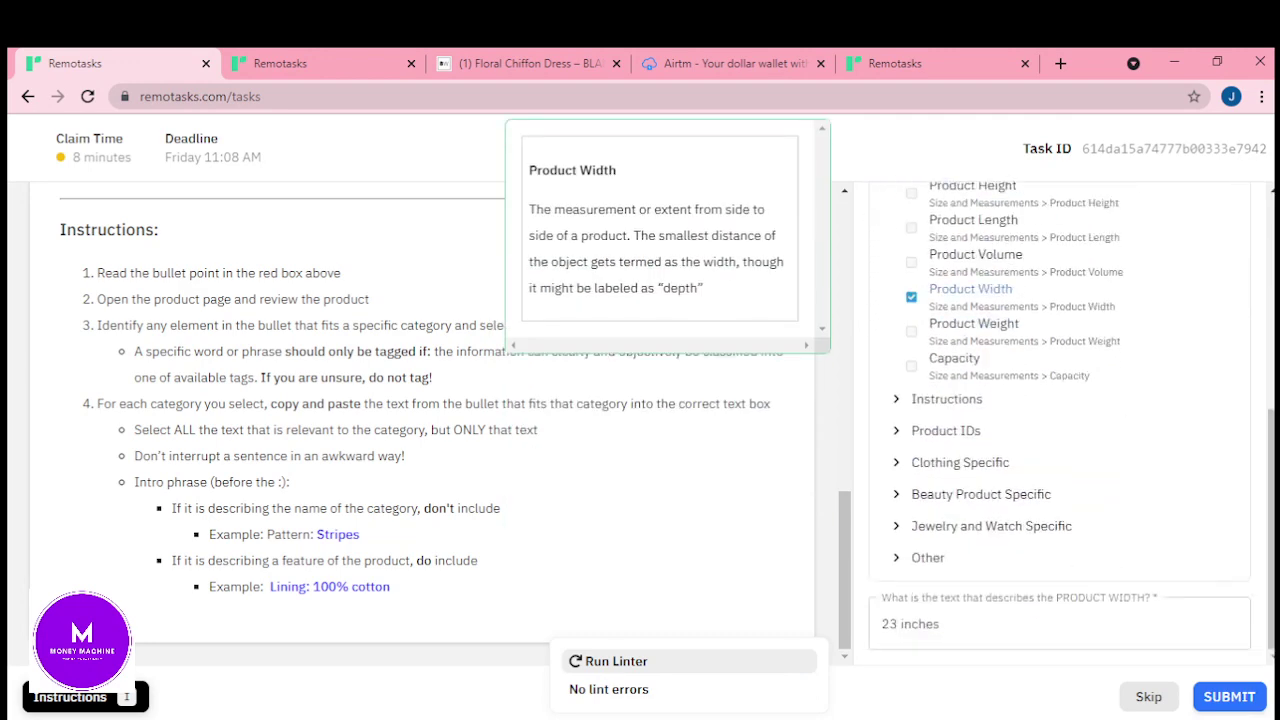
pyautogui.click(1229, 697)
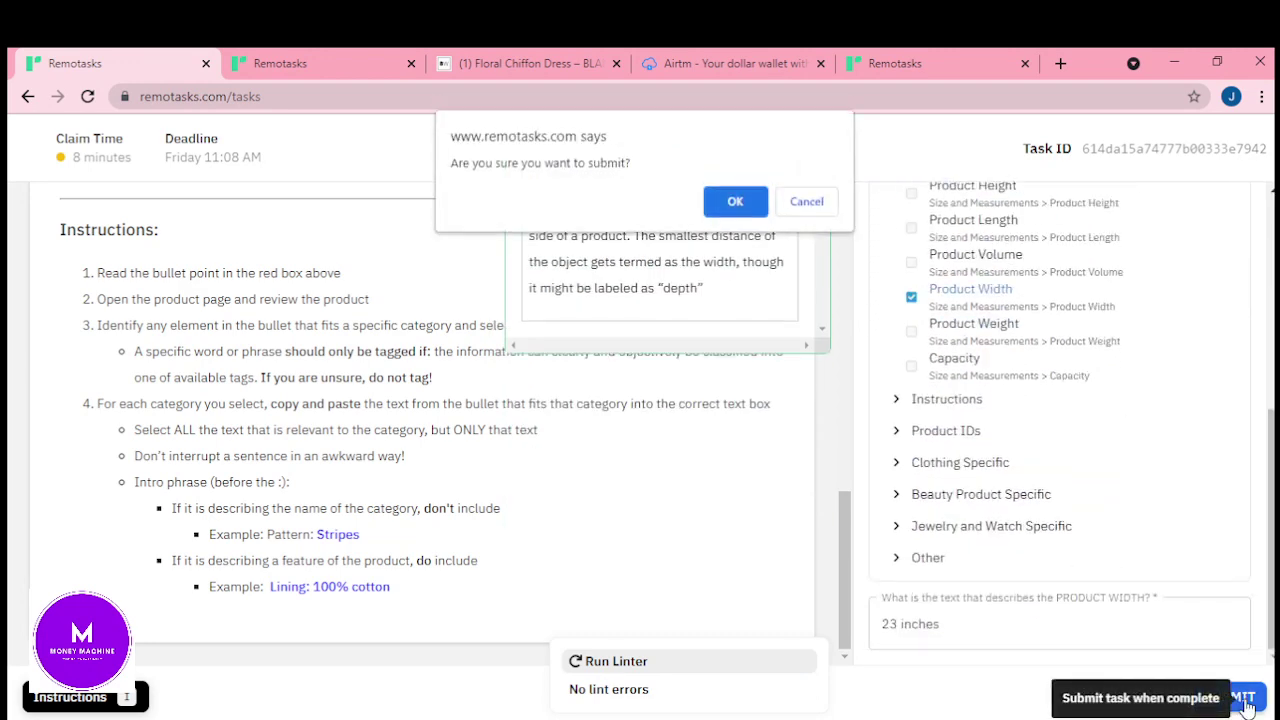
pyautogui.click(745, 206)
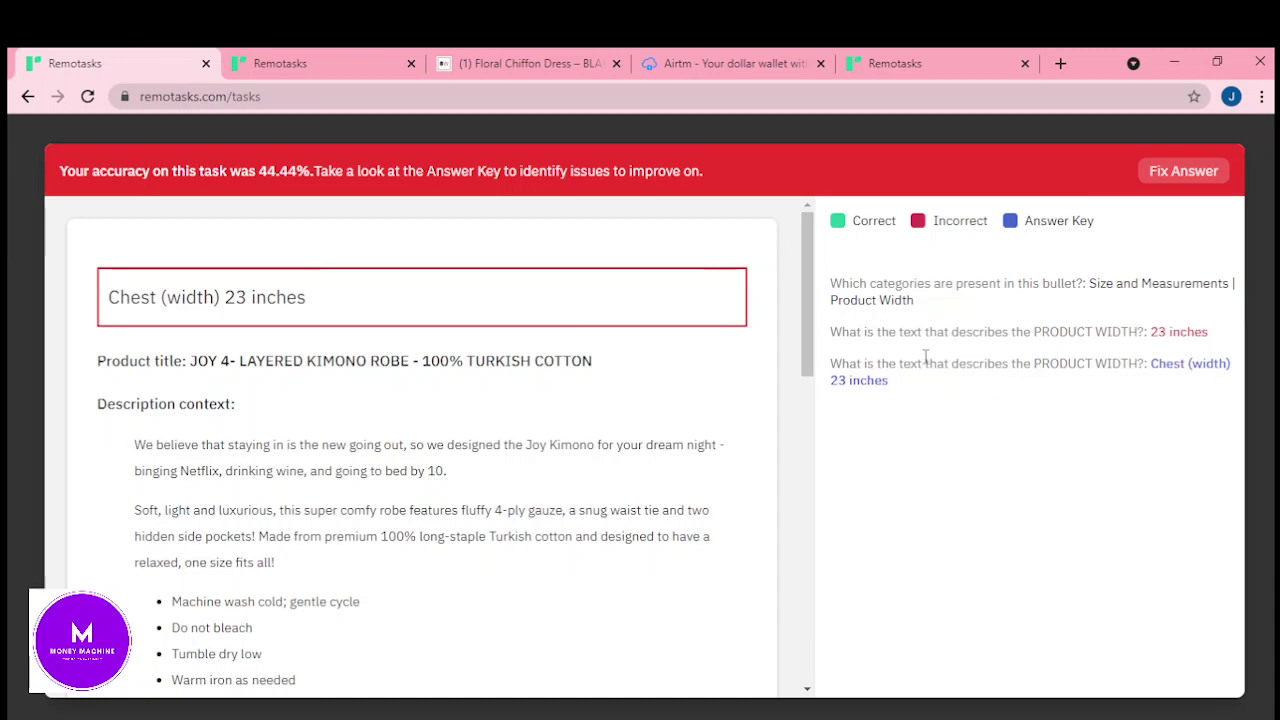
# - Fix the answer by replacing the Product Width text with "Chest (width) 23 inches" copied from the bullet, and resubmit the task
pyautogui.click(1170, 177)
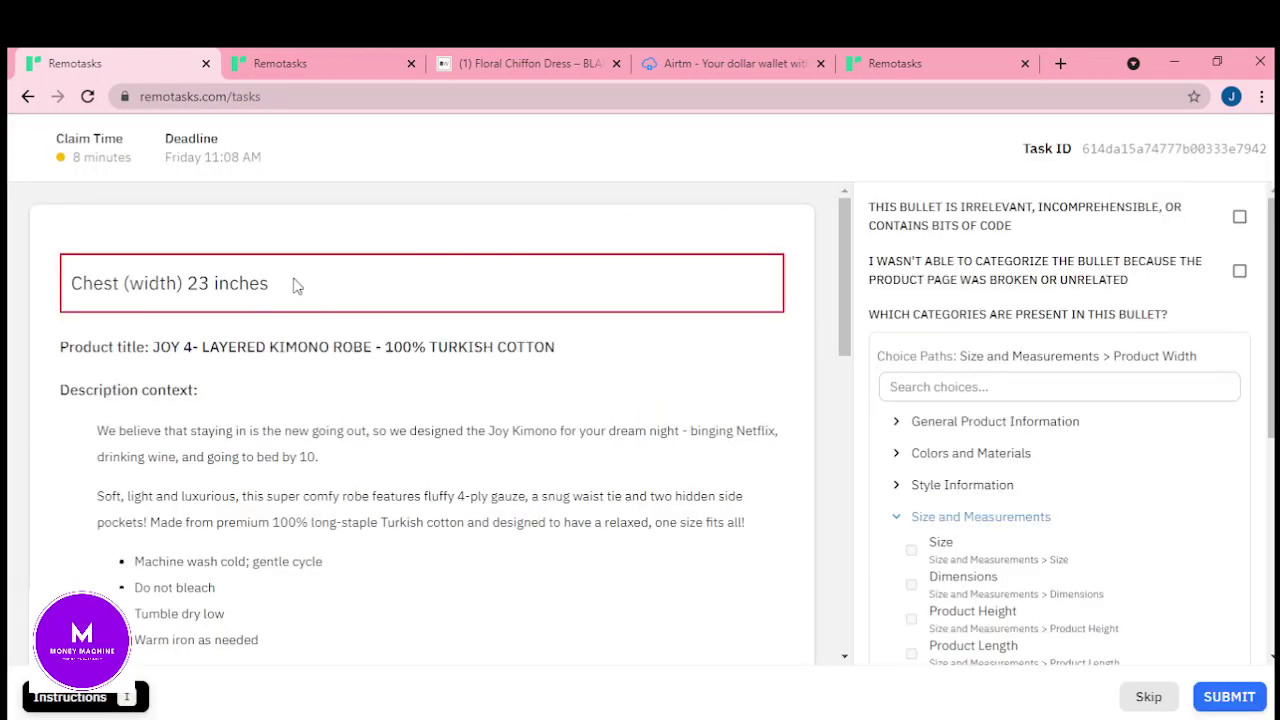
pyautogui.moveTo(277, 289); pyautogui.dragTo(66, 288)
pyautogui.hotkey('ctrl', 'c')
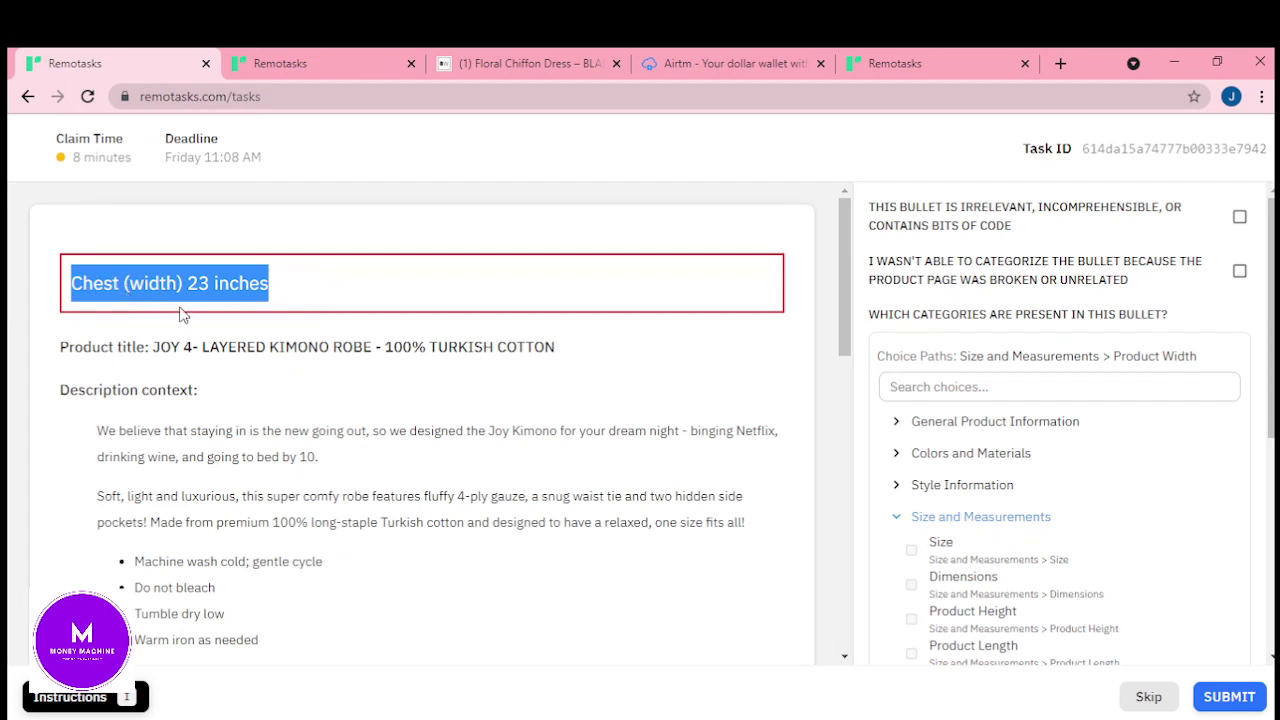
pyautogui.scroll(-4, 1271, 320)
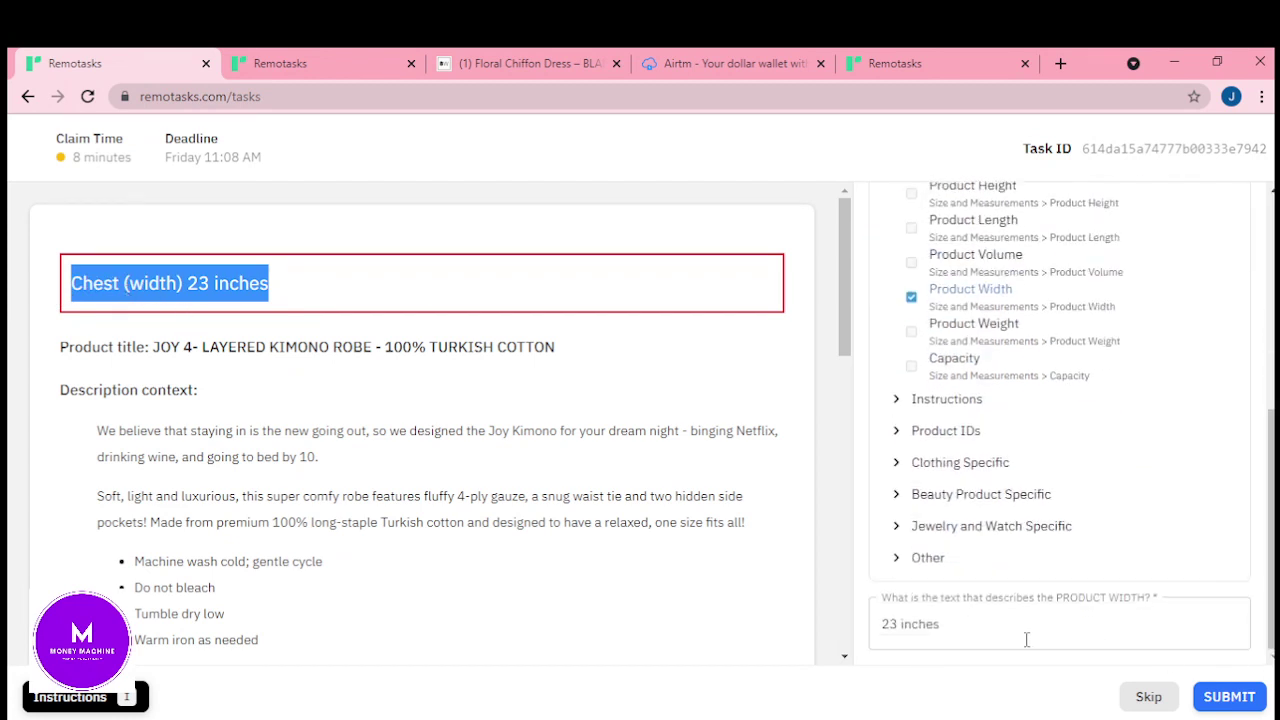
pyautogui.click(1004, 632)
pyautogui.press('BackSpace')
pyautogui.press('BackSpace')
pyautogui.press('BackSpace')
pyautogui.press('BackSpace')
pyautogui.press('BackSpace')
pyautogui.press('BackSpace')
pyautogui.press('BackSpace')
pyautogui.press('BackSpace')
pyautogui.press('BackSpace')
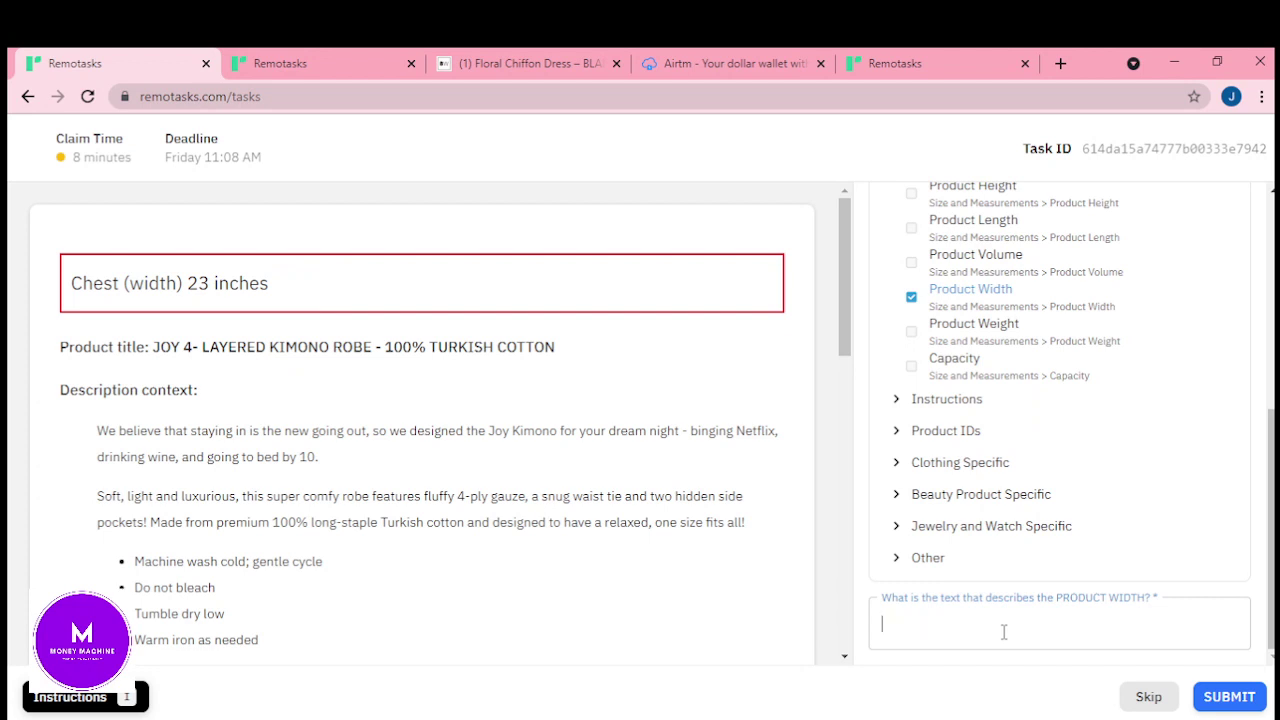
pyautogui.hotkey('ctrl', 'v')
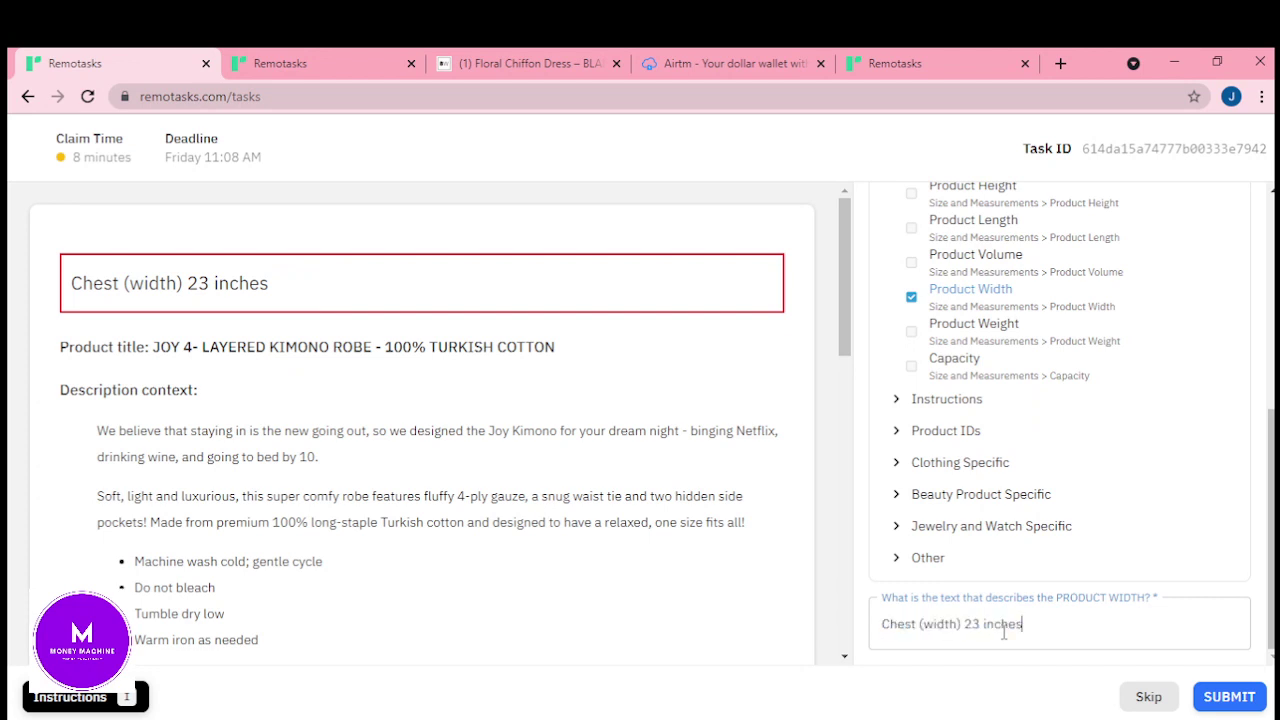
pyautogui.click(1228, 697)
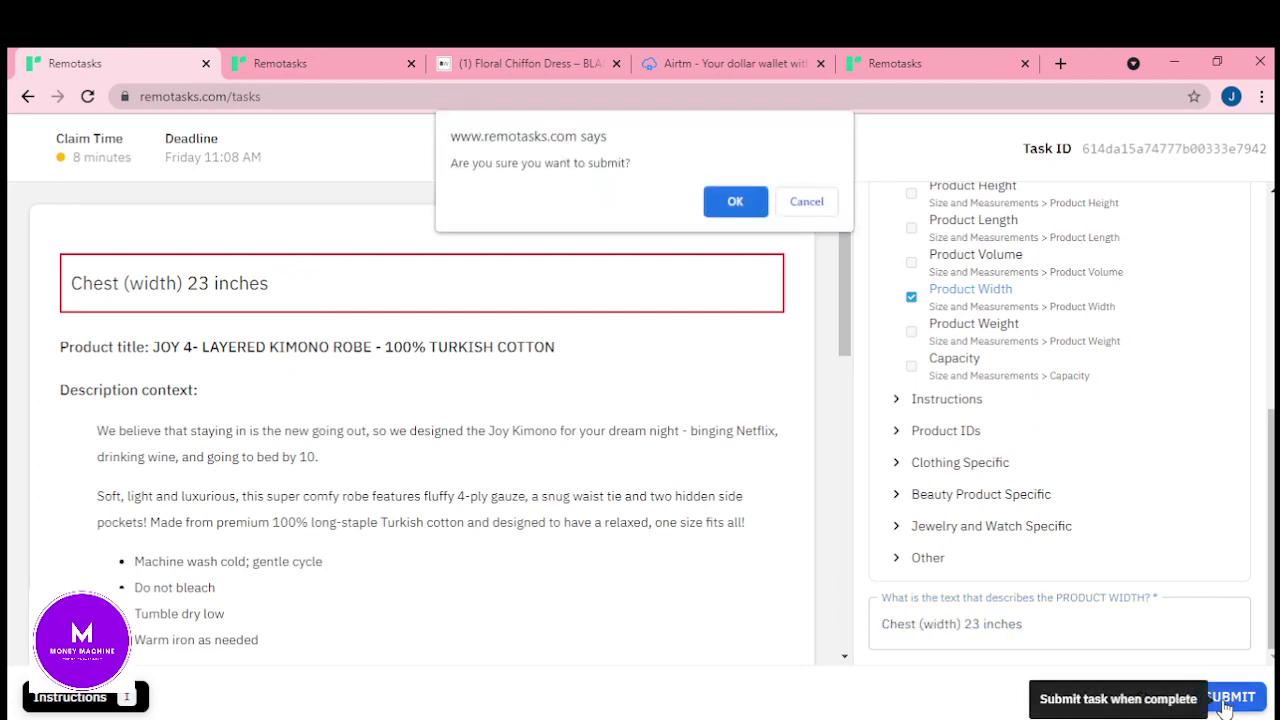
pyautogui.click(736, 202)
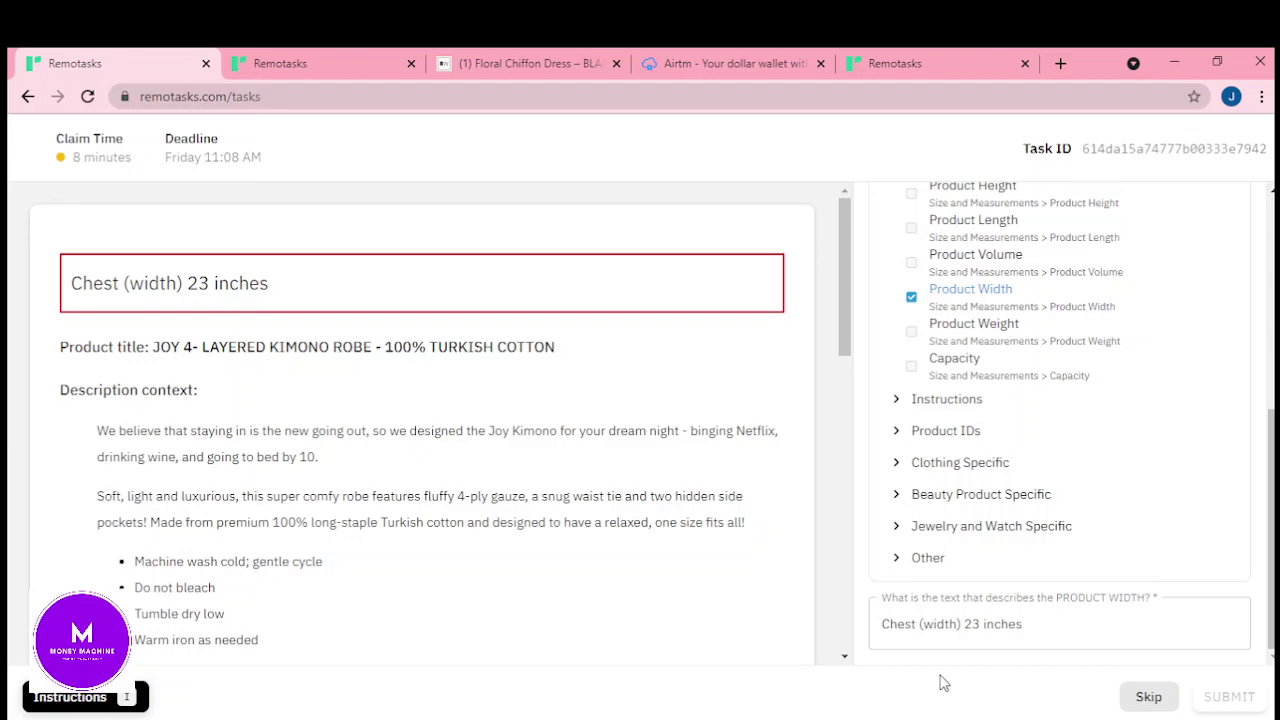
# - Look over the task page down to its instructions, and switch to the Remotasks dashboard
pyautogui.click(846, 504)
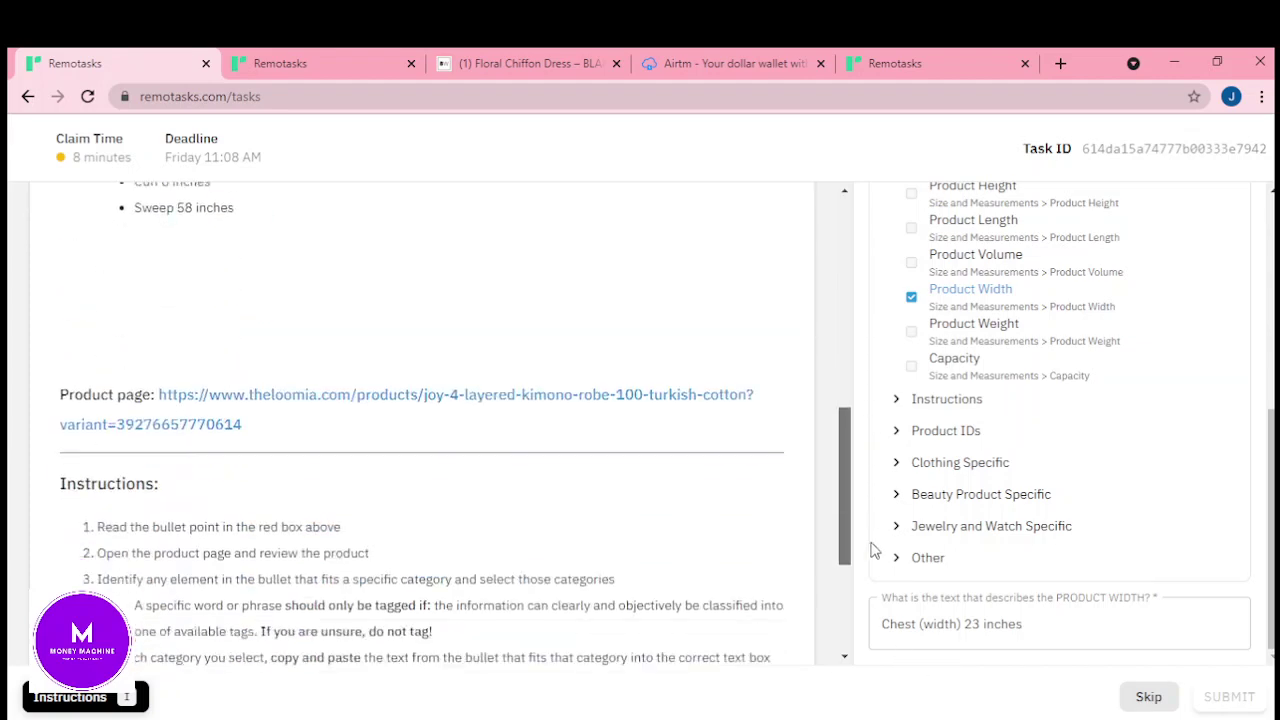
pyautogui.moveTo(870, 550); pyautogui.dragTo(870, 628)
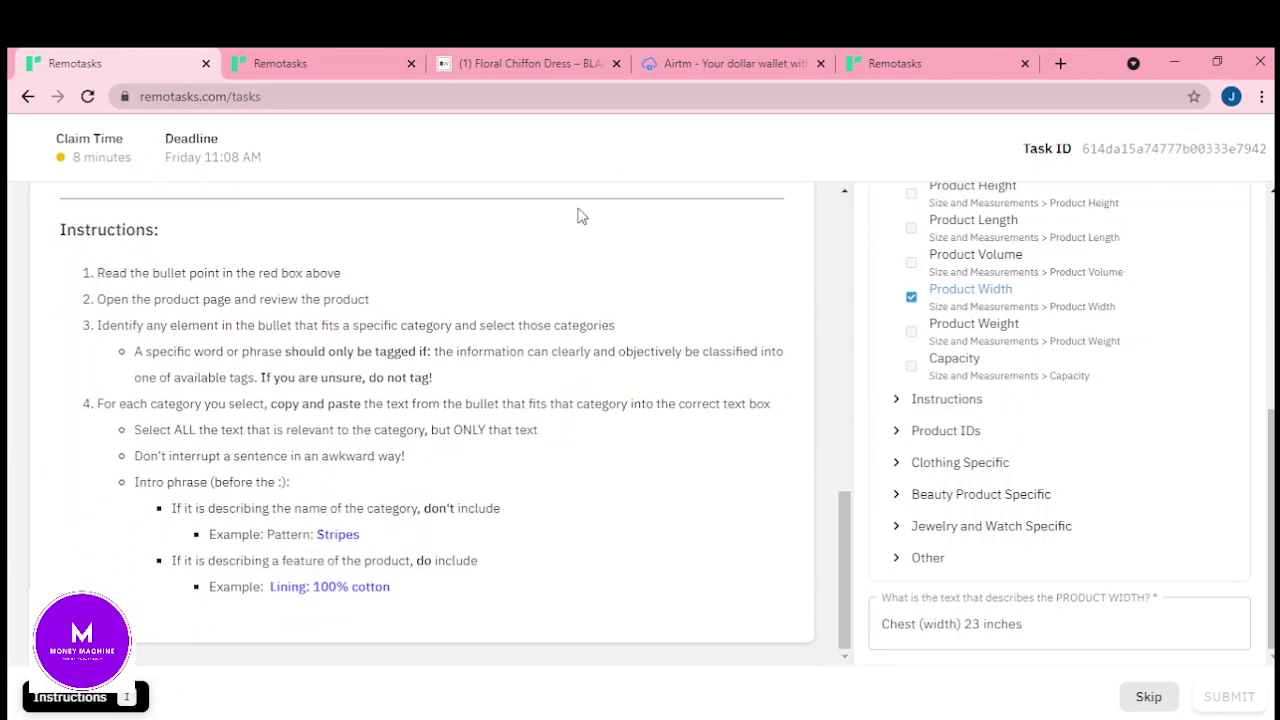
pyautogui.moveTo(846, 535); pyautogui.dragTo(832, 96)
pyautogui.click(358, 57)
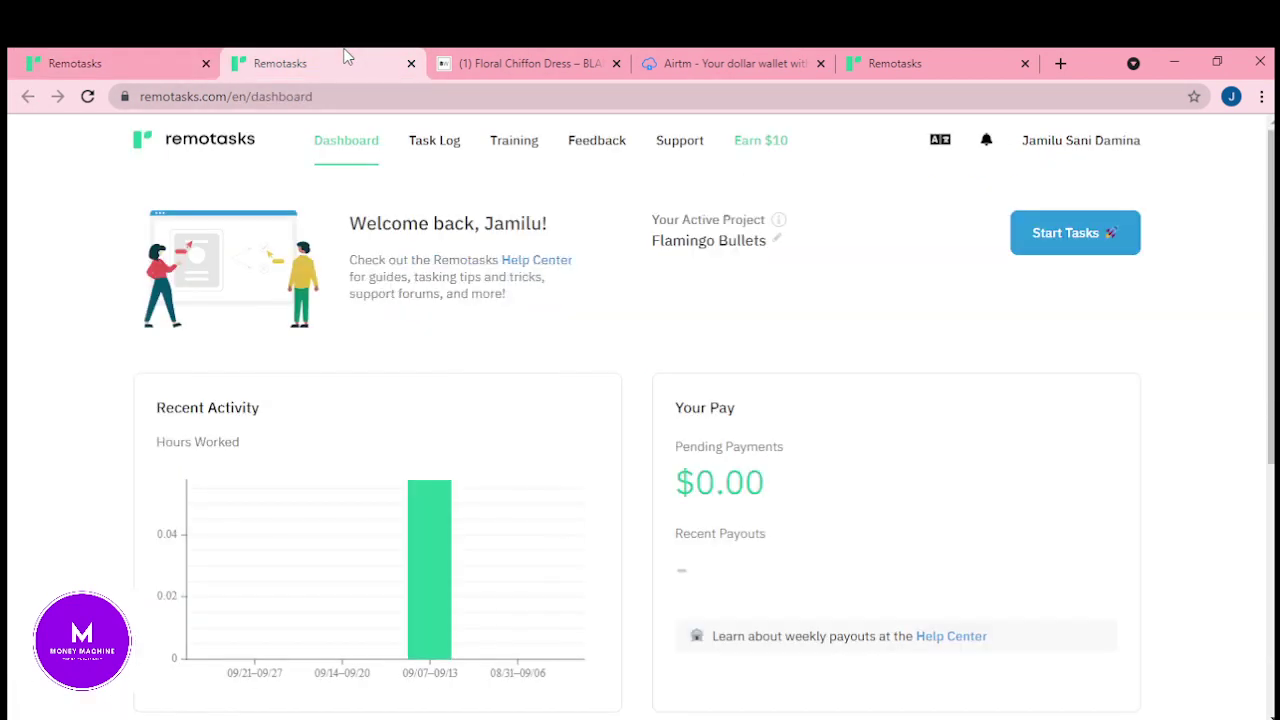
# - Return to the kimono robe task, reload its page and restart the tasks, closing the Floral Chiffon Dress page meanwhile
pyautogui.click(103, 55)
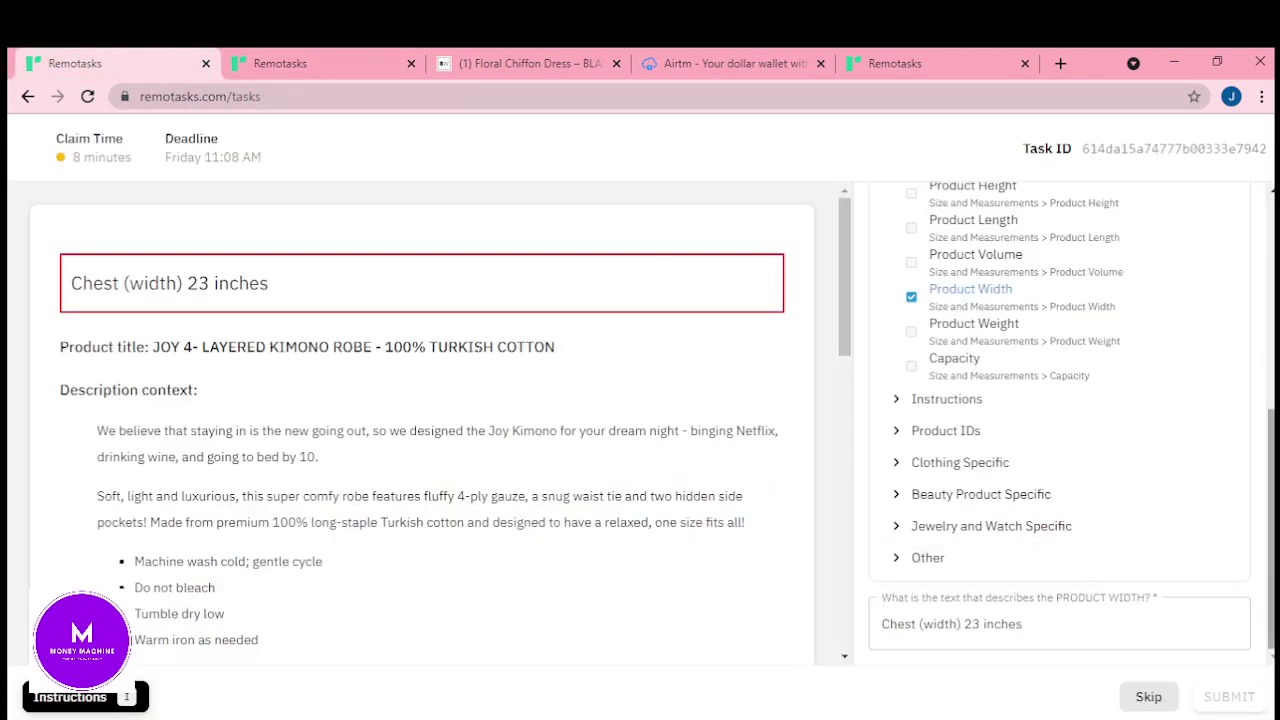
pyautogui.scroll(6, 1147, 494)
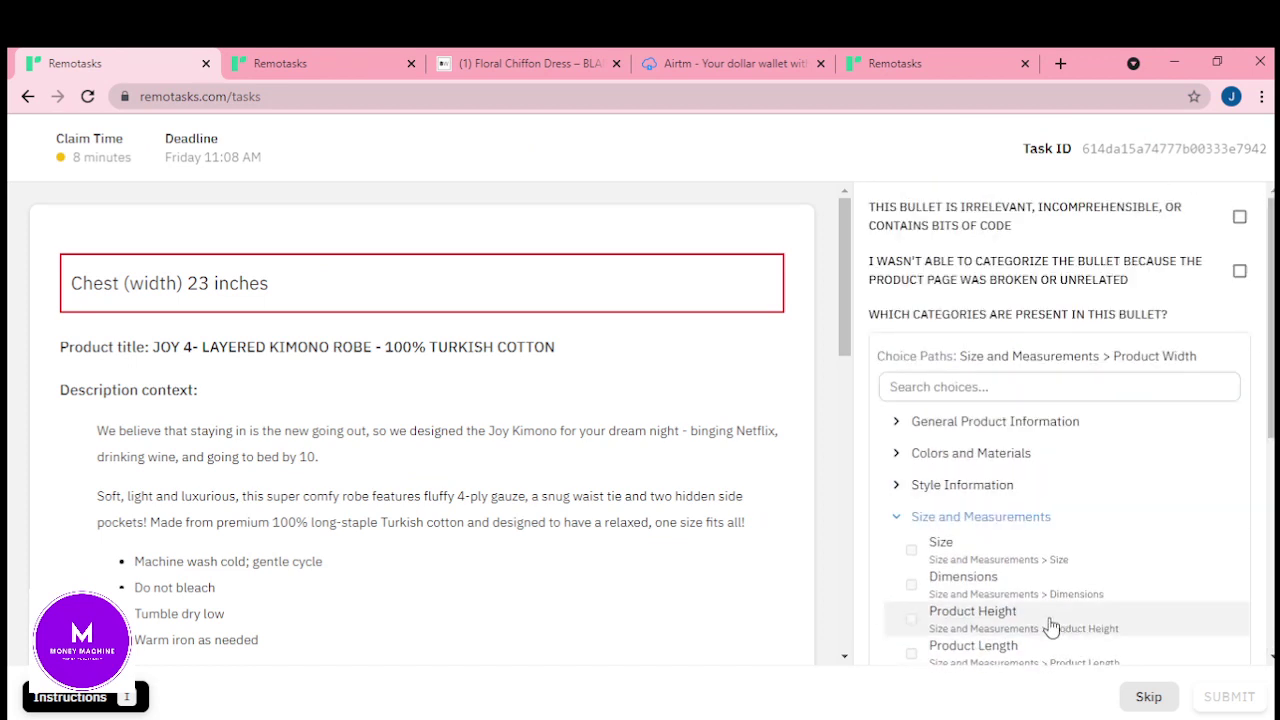
pyautogui.scroll(-1, 848, 400)
pyautogui.scroll(-5, 850, 420)
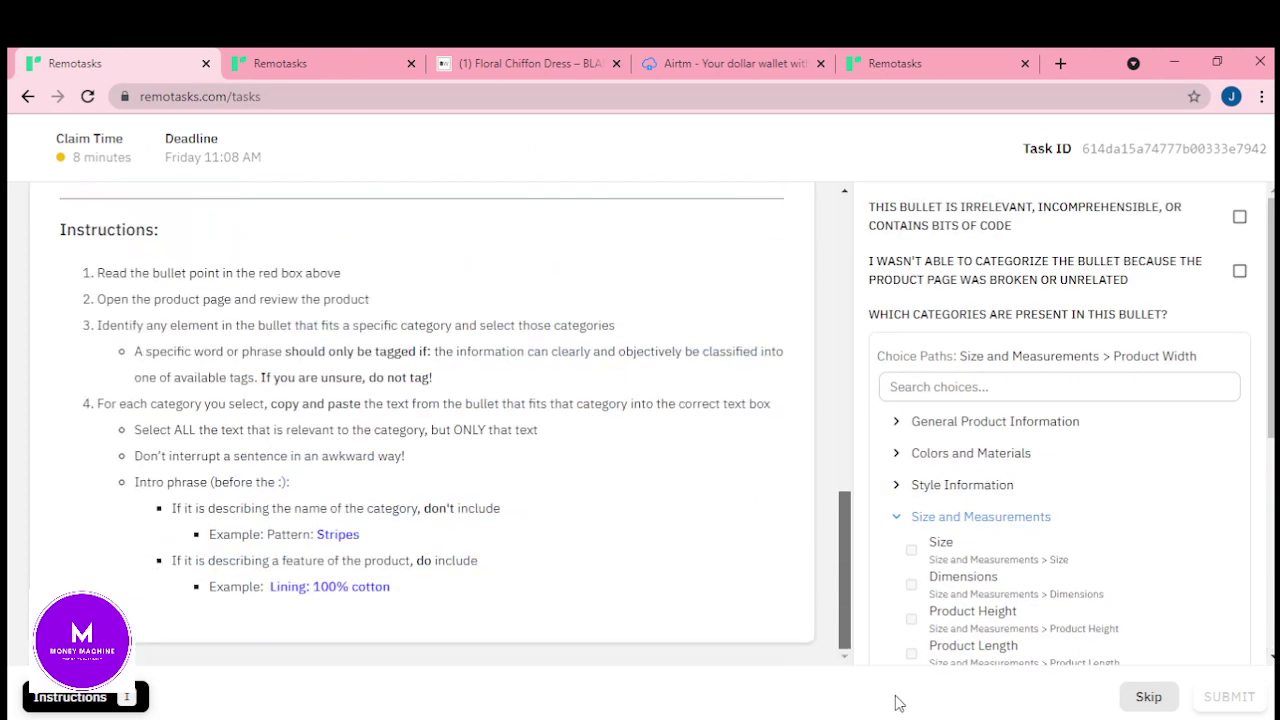
pyautogui.click(87, 97)
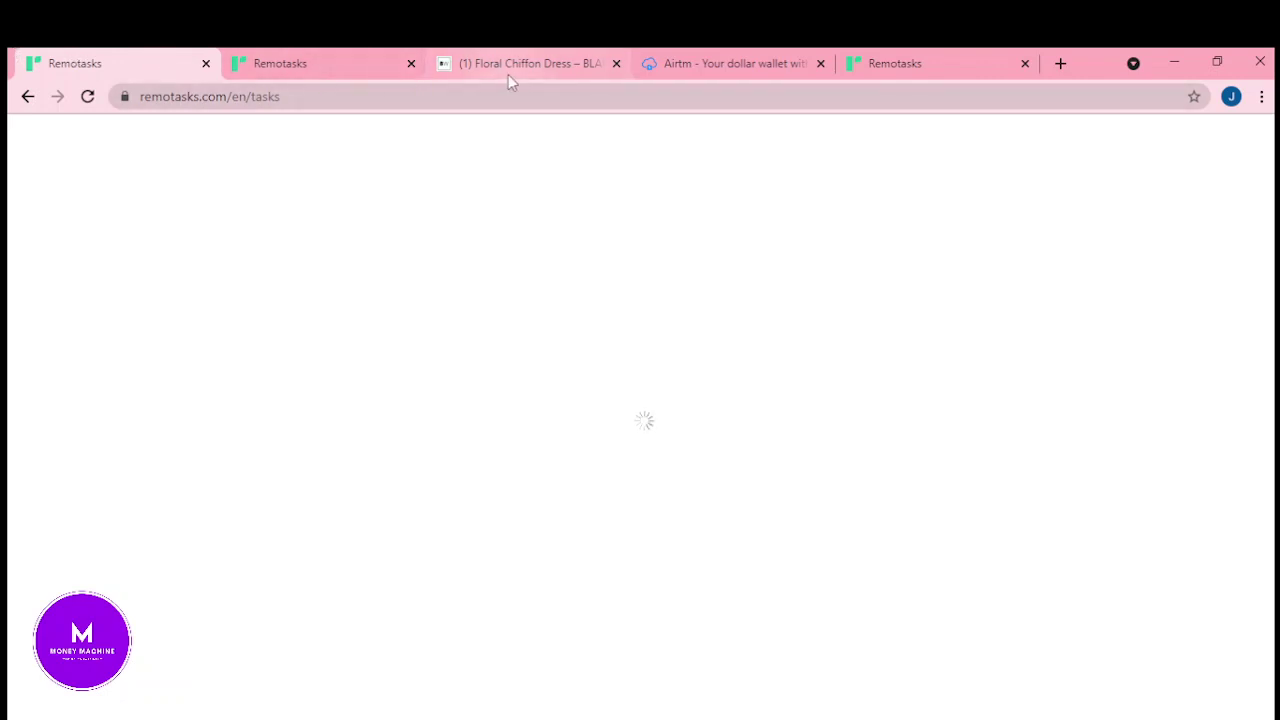
pyautogui.click(616, 64)
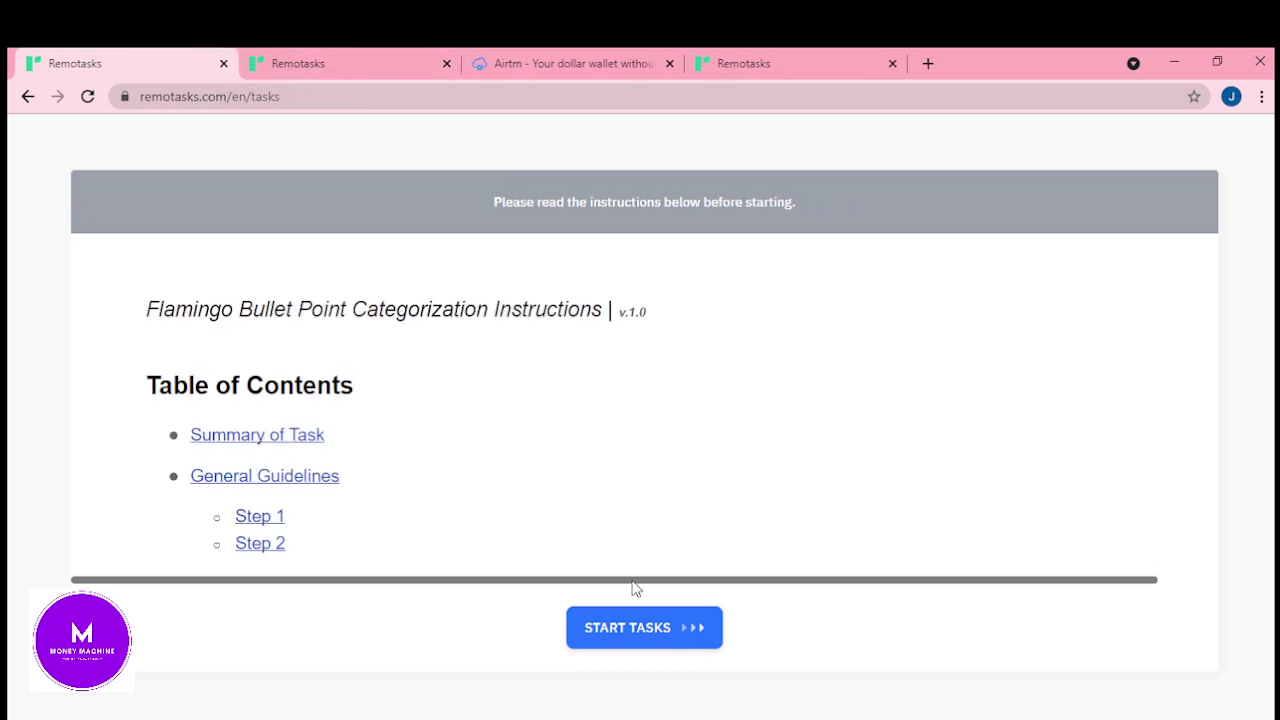
pyautogui.click(643, 630)
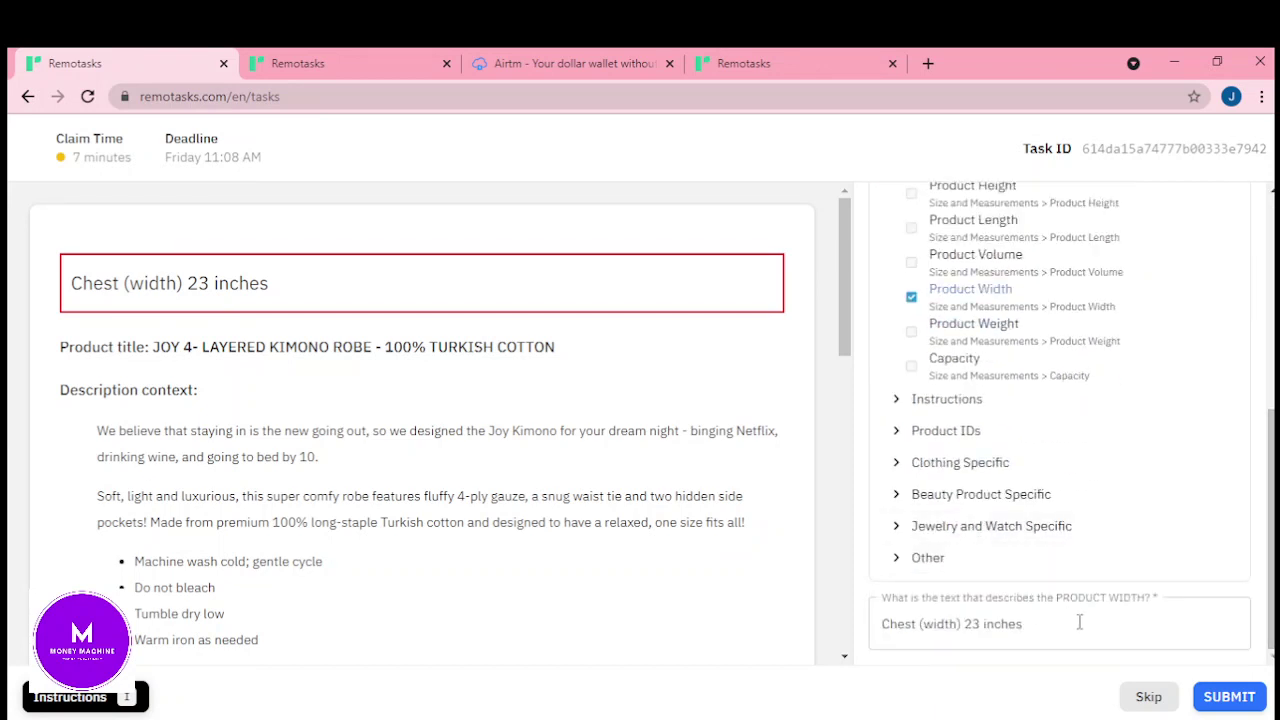
# - Submit the kimono robe task, dismissing the linter's potential product types warning and confirming again, and go back to the queue
pyautogui.click(1060, 625)
pyautogui.click(1062, 626)
pyautogui.click(1230, 697)
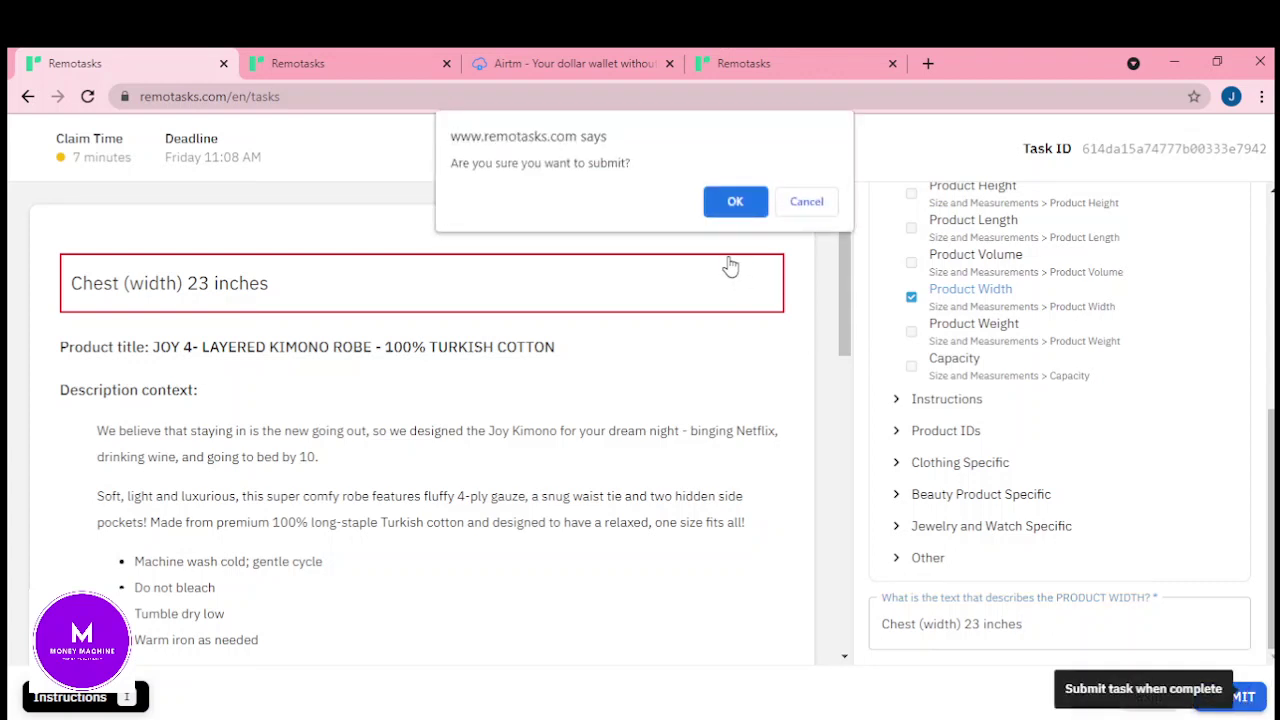
pyautogui.click(735, 201)
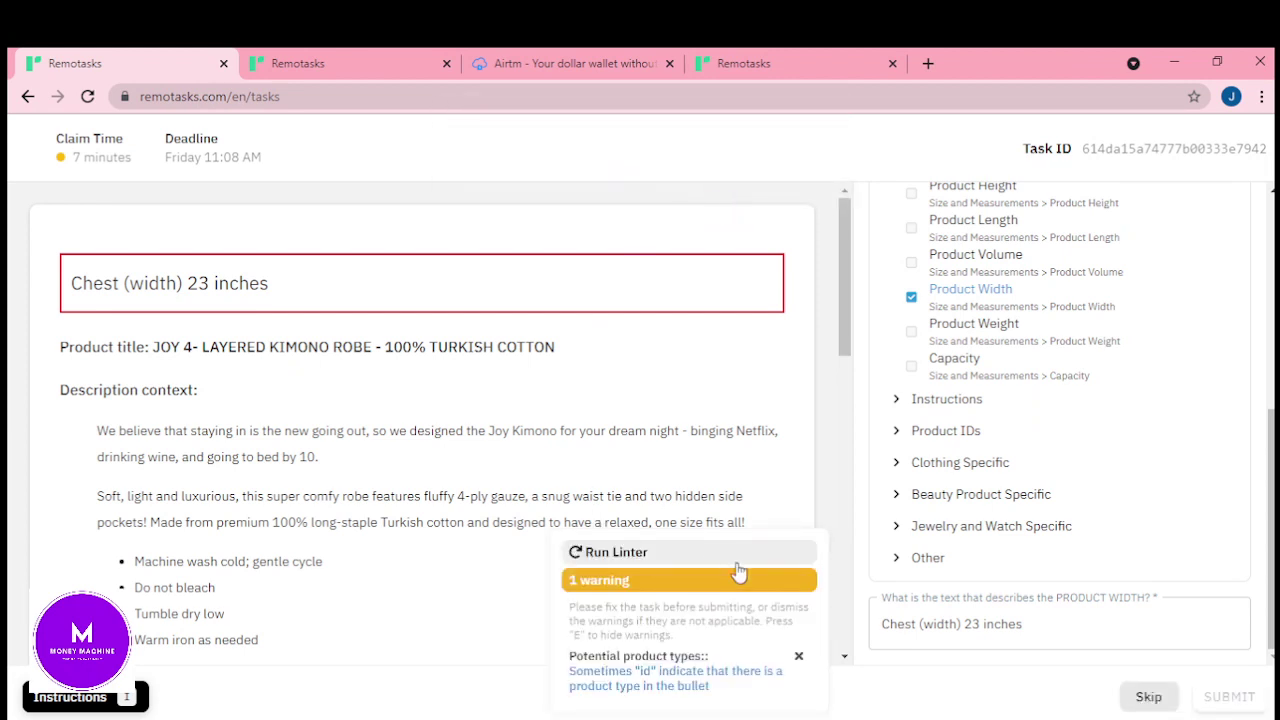
pyautogui.click(800, 659)
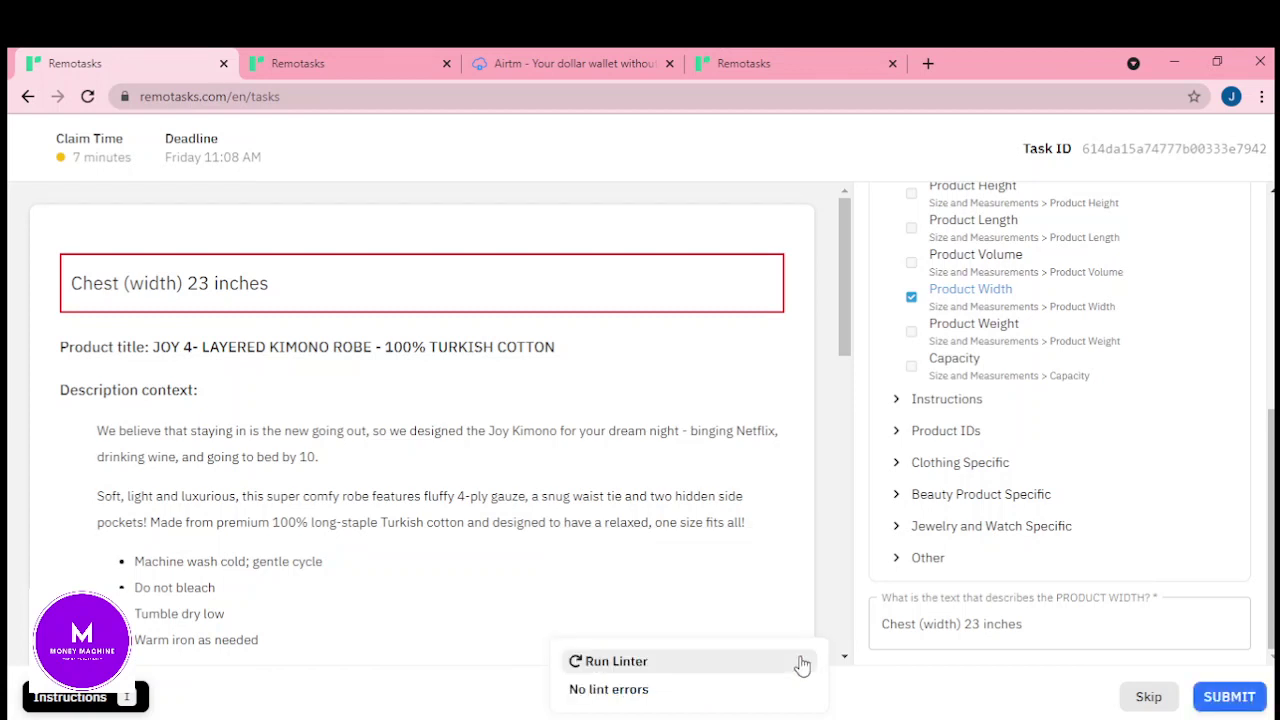
pyautogui.click(1245, 700)
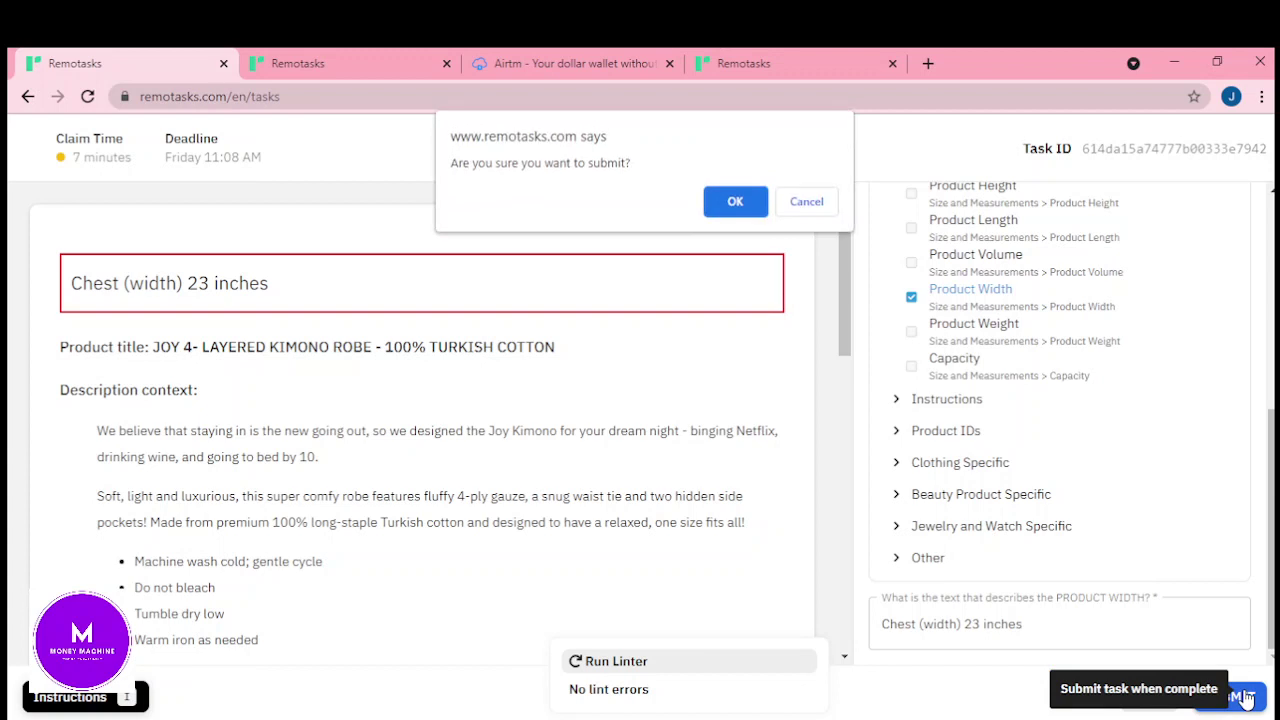
pyautogui.click(727, 201)
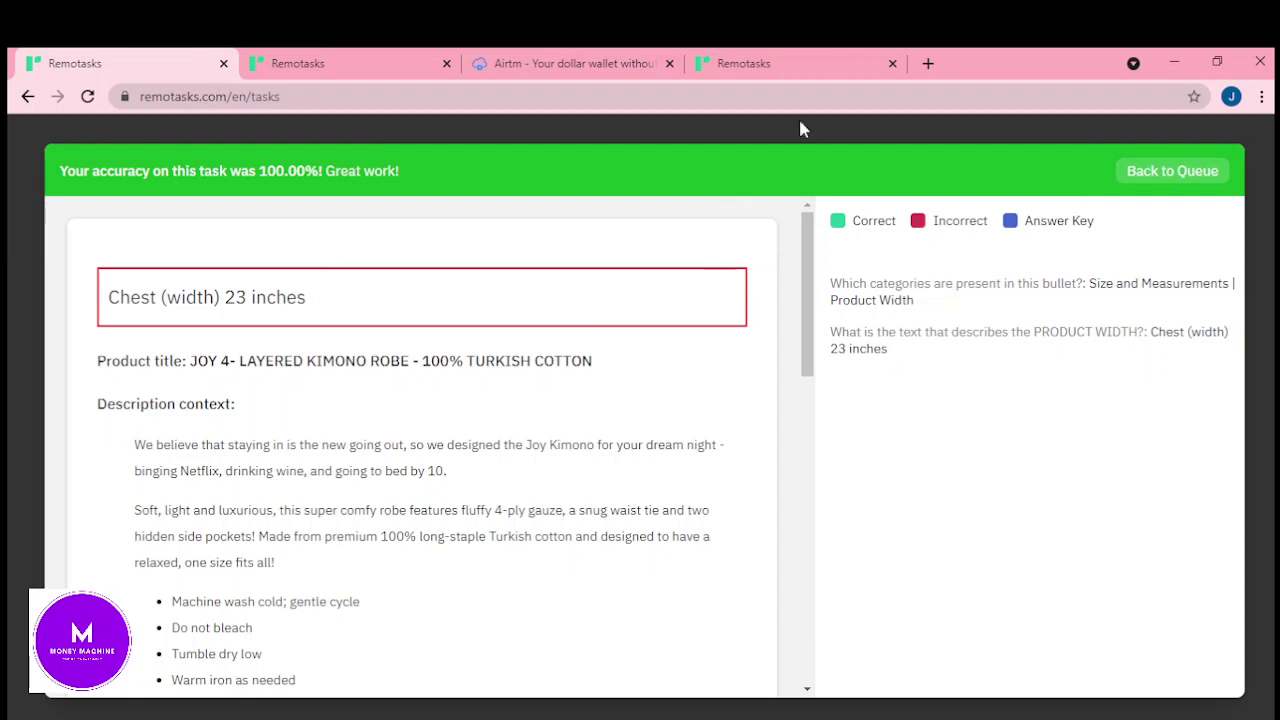
pyautogui.click(1151, 189)
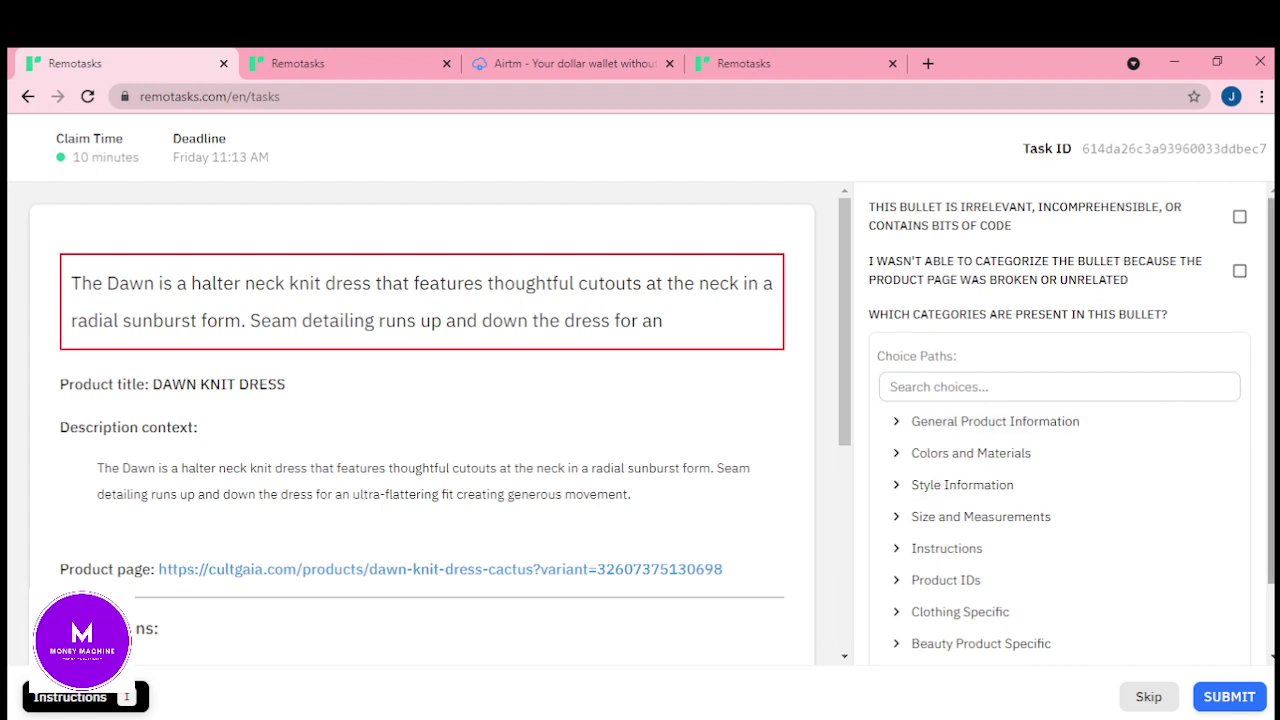
pyautogui.scroll(-1, 1274, 550)
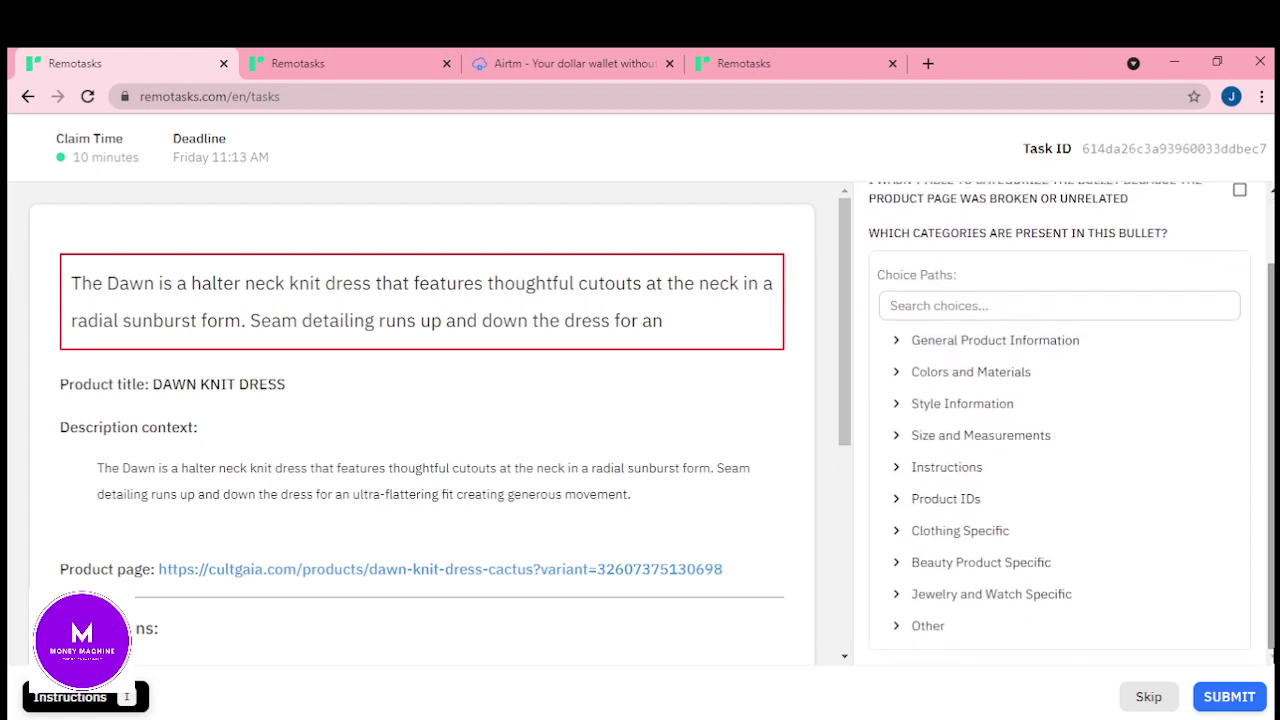
pyautogui.click(986, 632)
pyautogui.scroll(-1, 1100, 580)
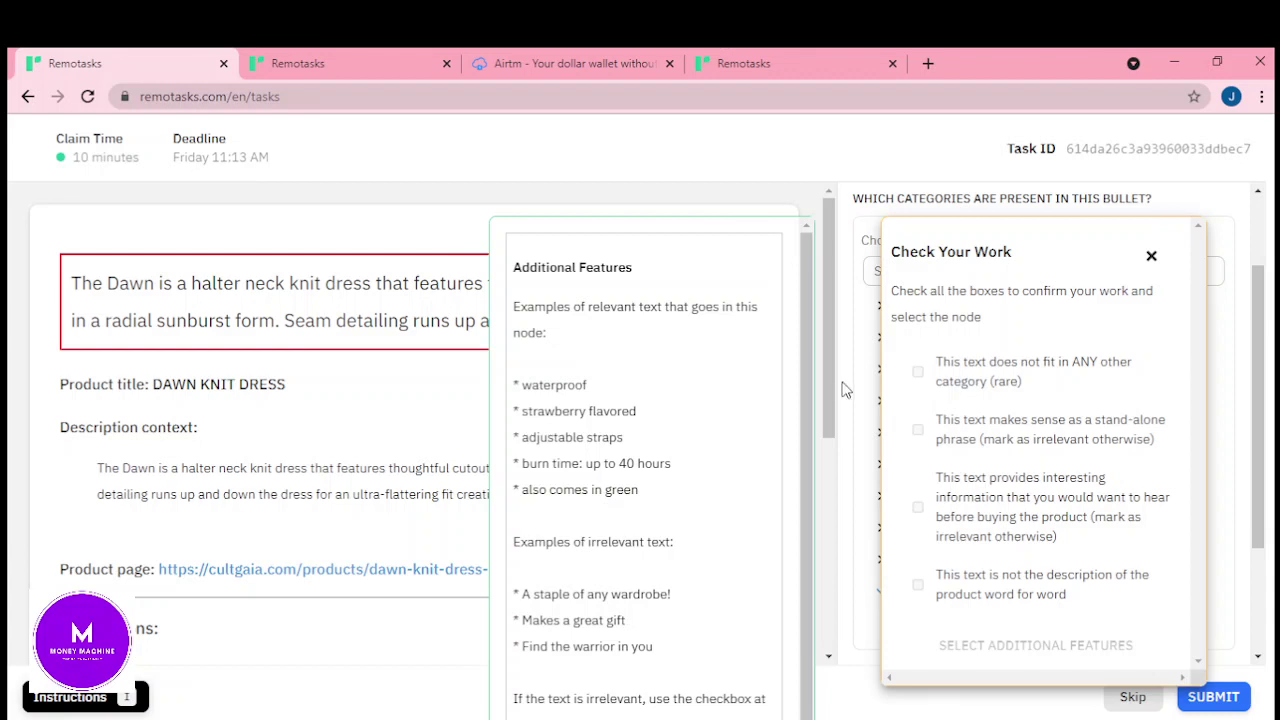
pyautogui.click(1150, 256)
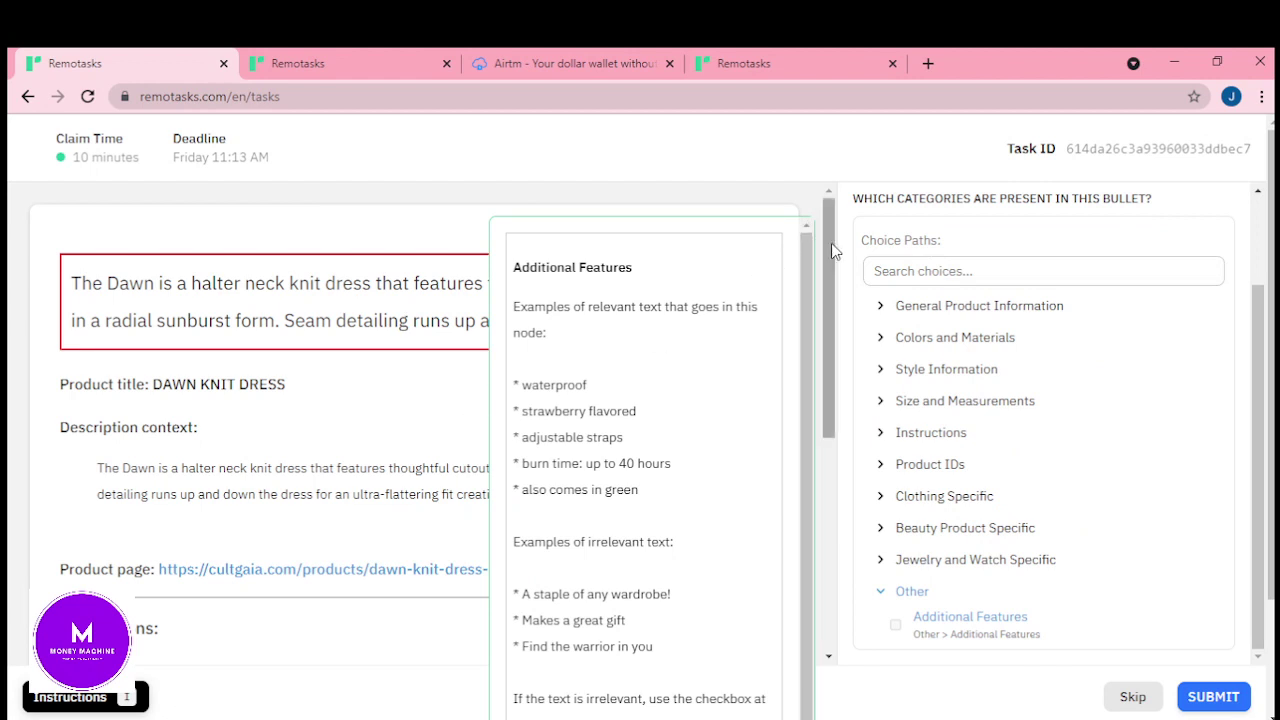
pyautogui.moveTo(824, 272); pyautogui.dragTo(840, 596)
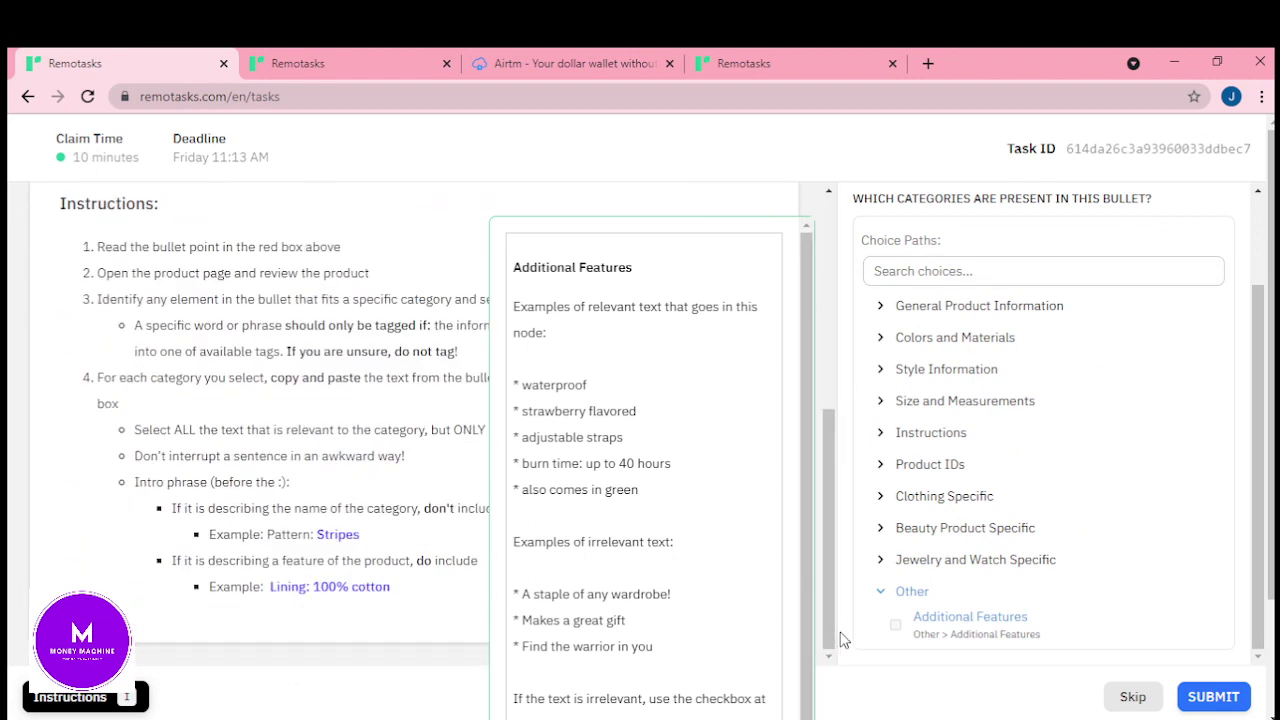
pyautogui.scroll(-2, 1262, 675)
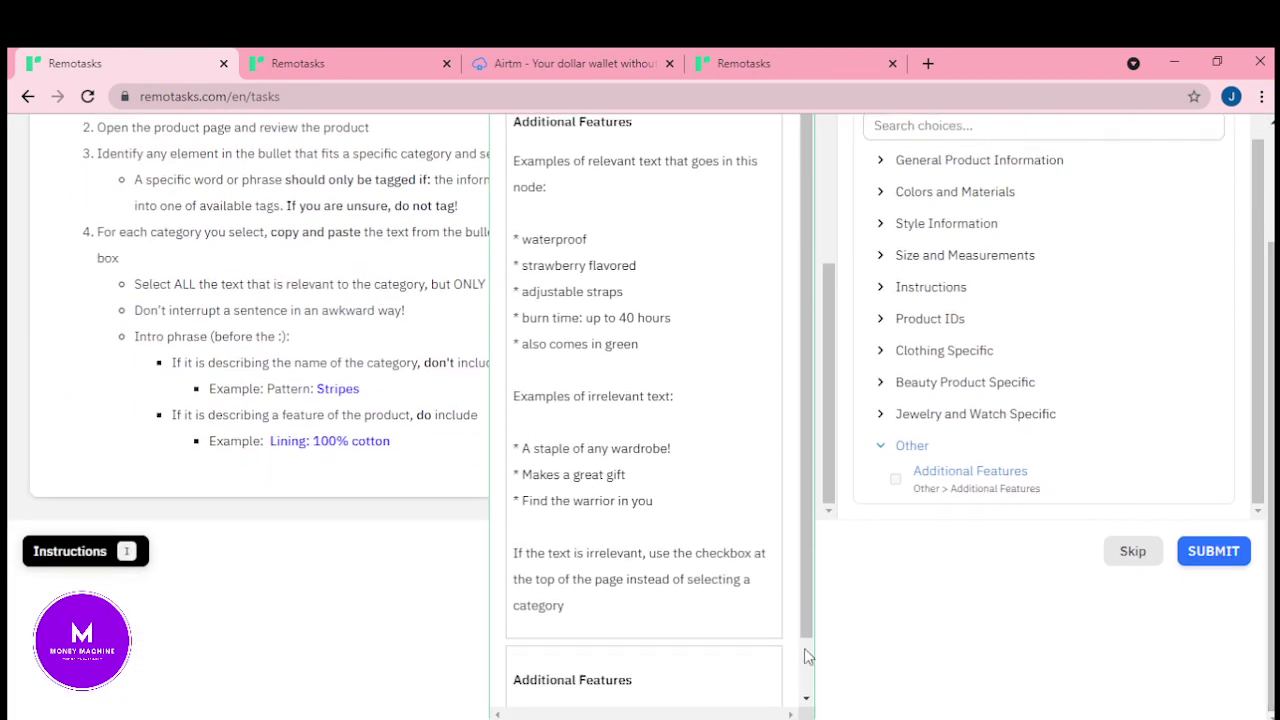
pyautogui.scroll(-1, 806, 626)
pyautogui.scroll(1, 803, 491)
pyautogui.scroll(5, 430, 252)
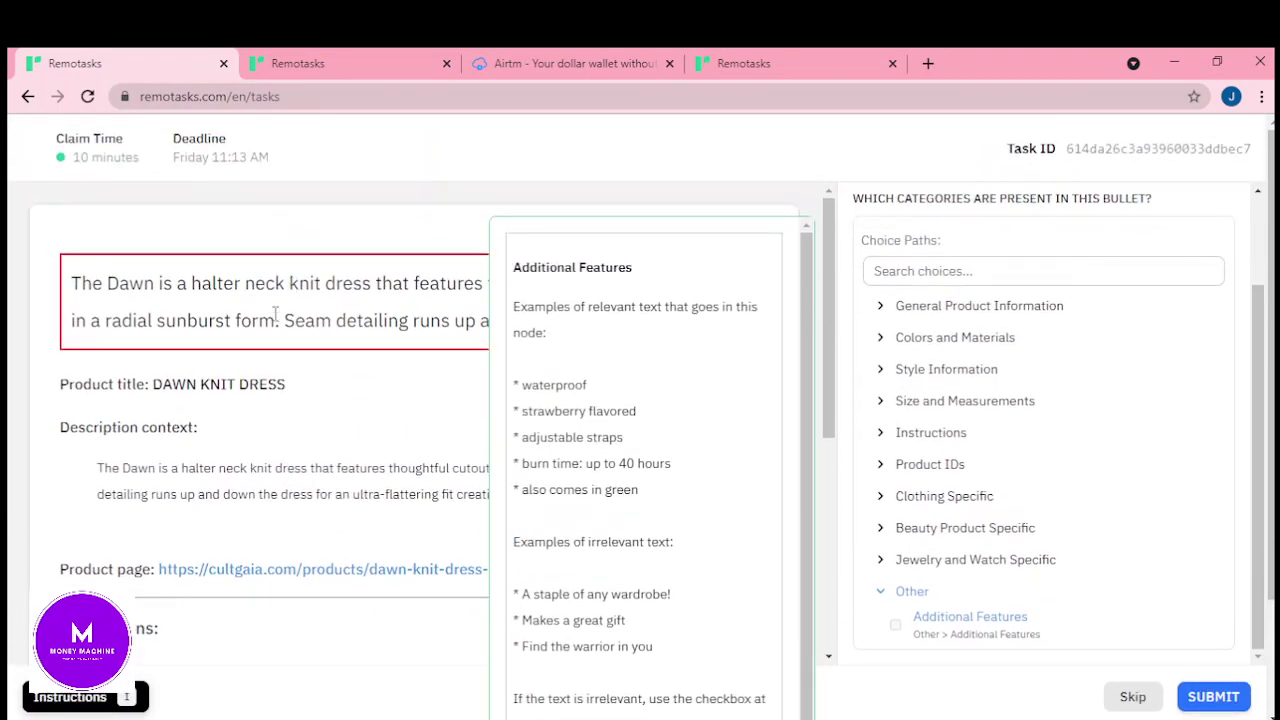
pyautogui.moveTo(274, 320); pyautogui.dragTo(66, 262)
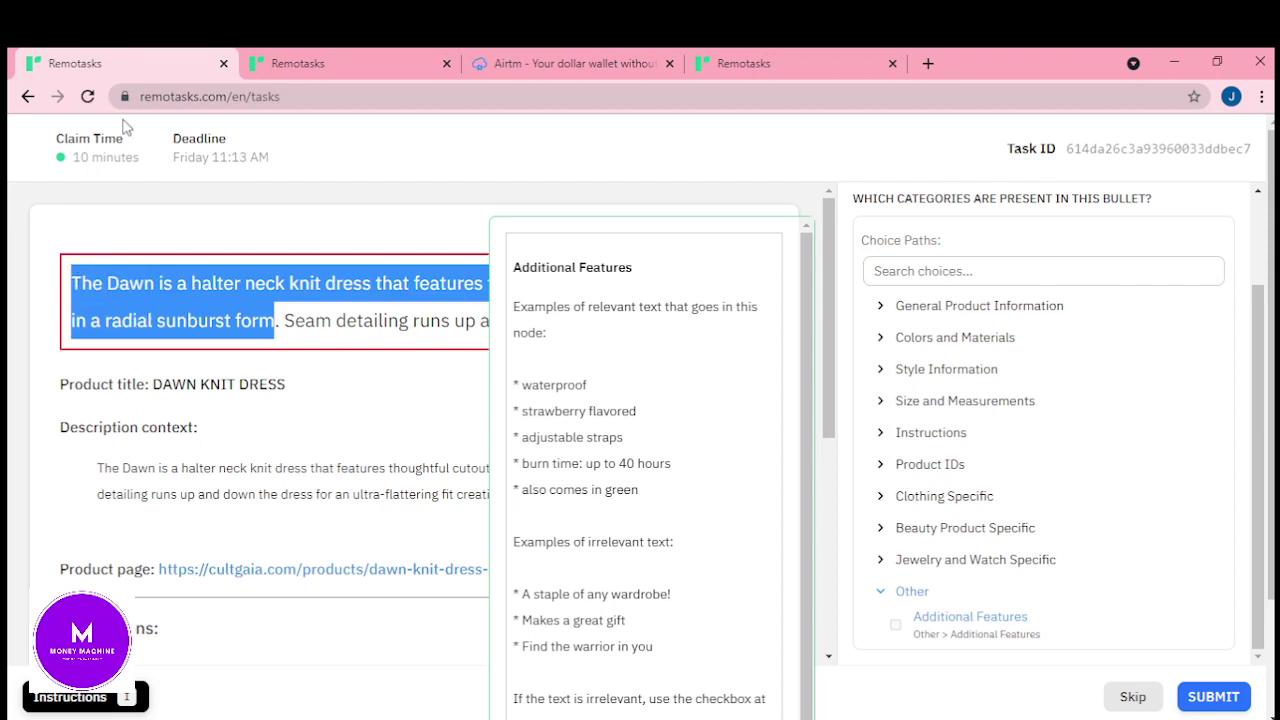
pyautogui.click(88, 97)
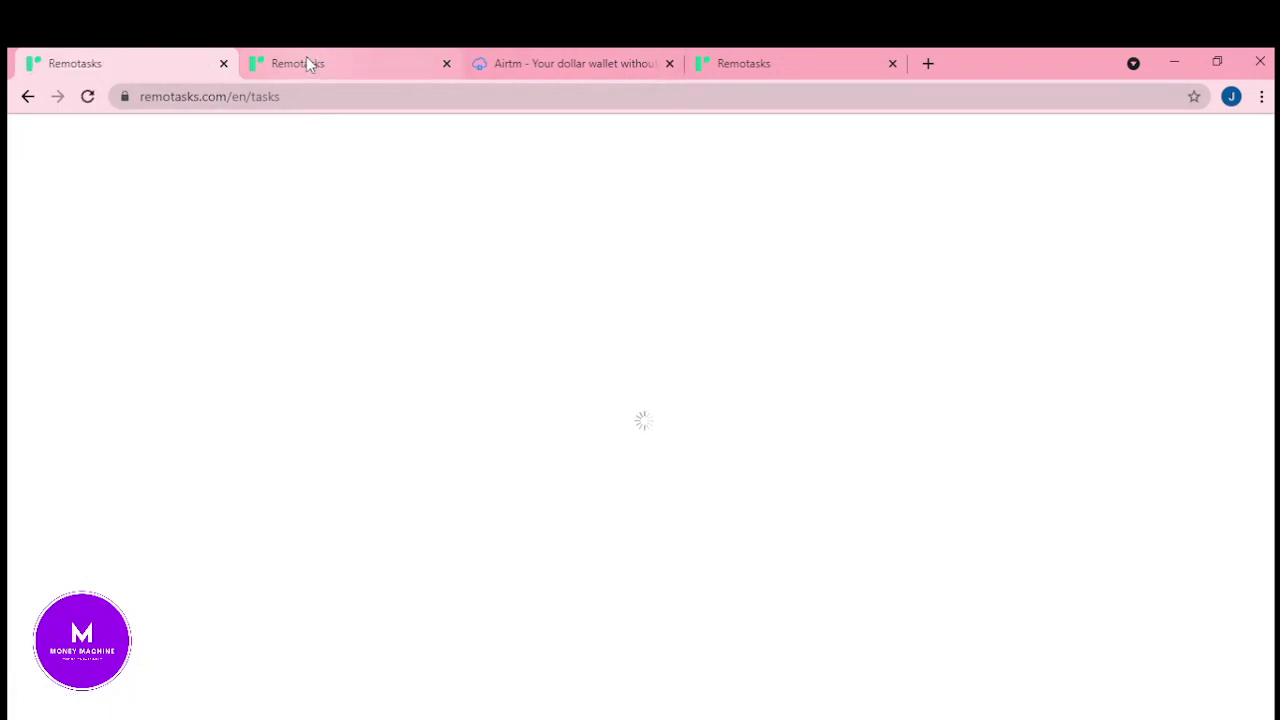
# - Refresh the Remotasks dashboard and check the pay and recent activity sections down to the referrals
pyautogui.click(306, 60)
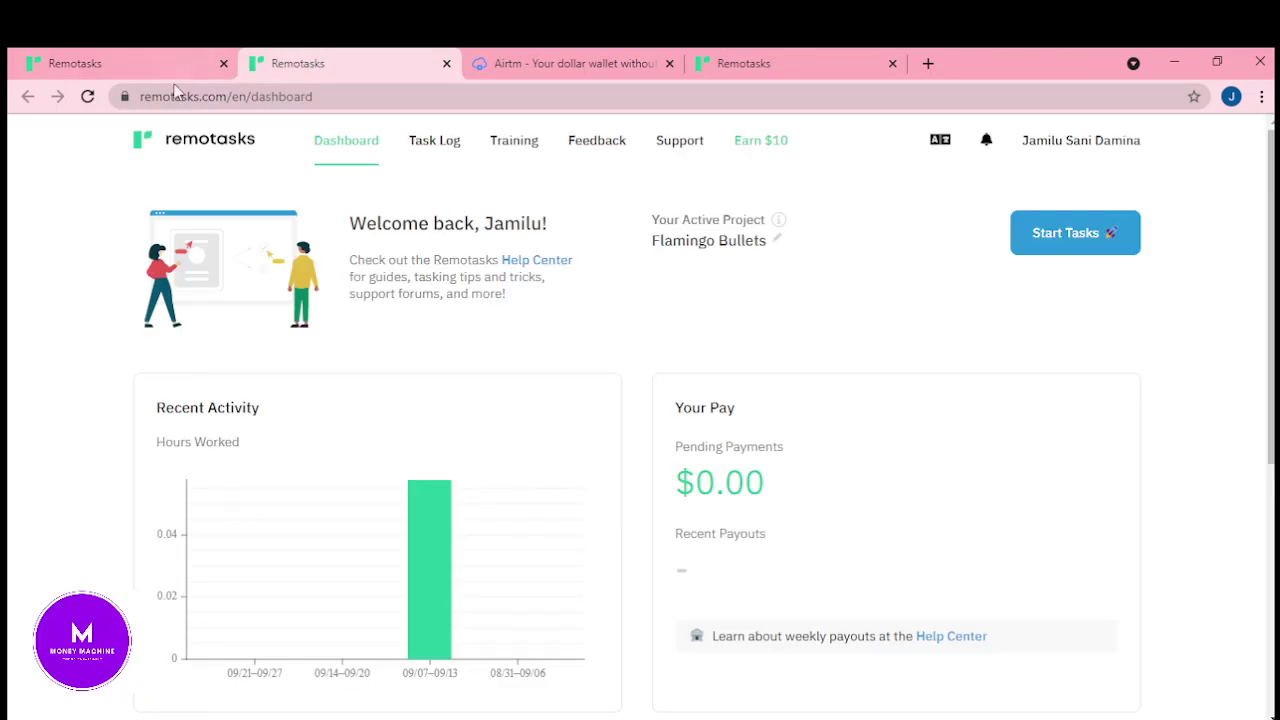
pyautogui.click(87, 97)
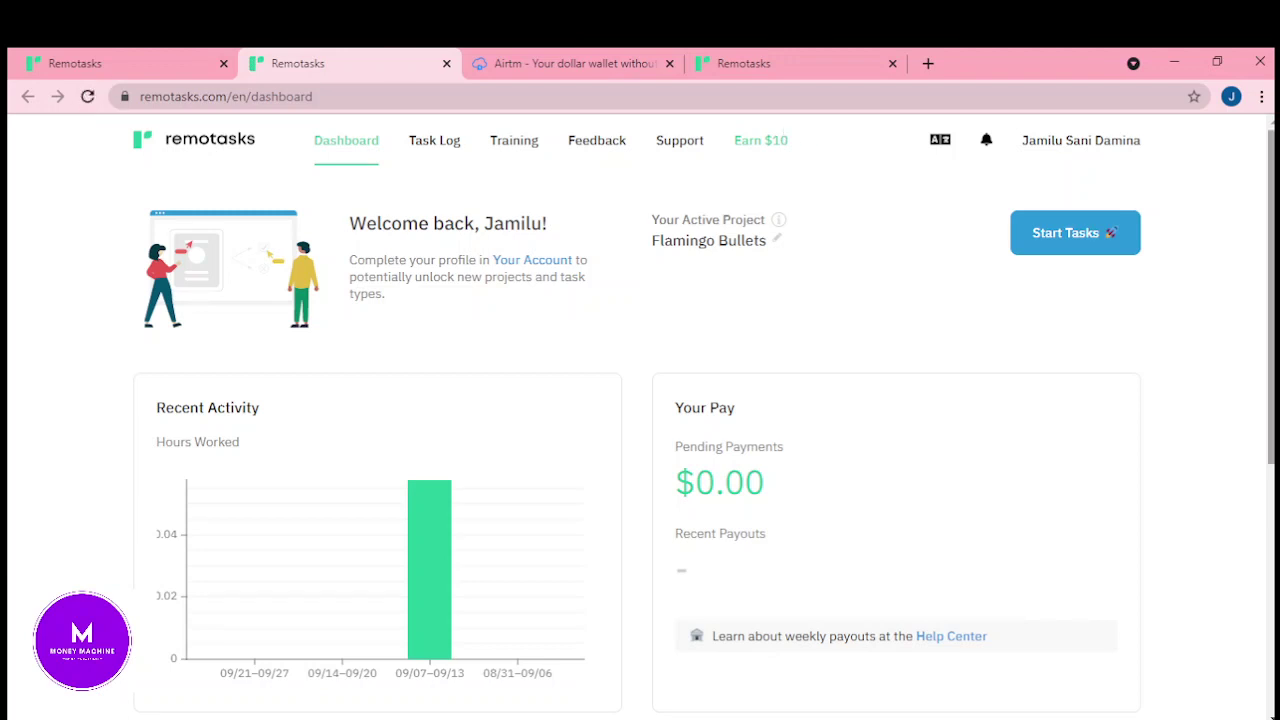
pyautogui.scroll(-5, 640, 400)
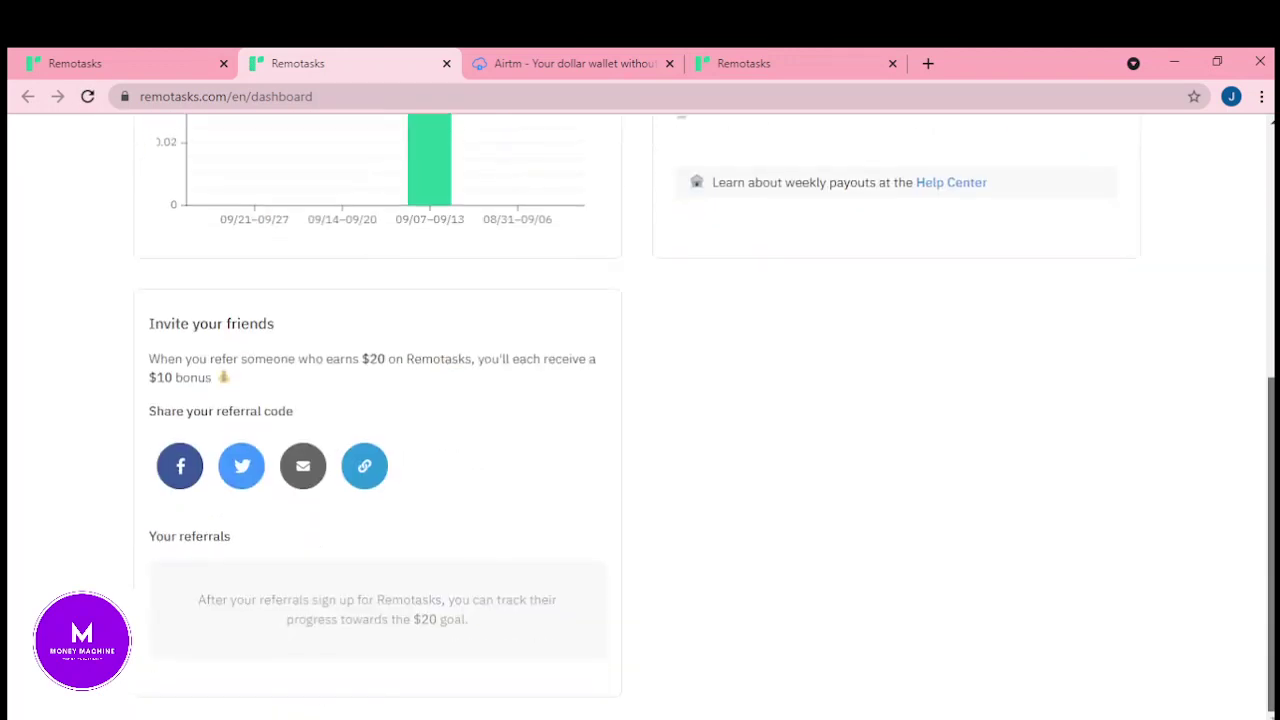
pyautogui.scroll(5, 640, 400)
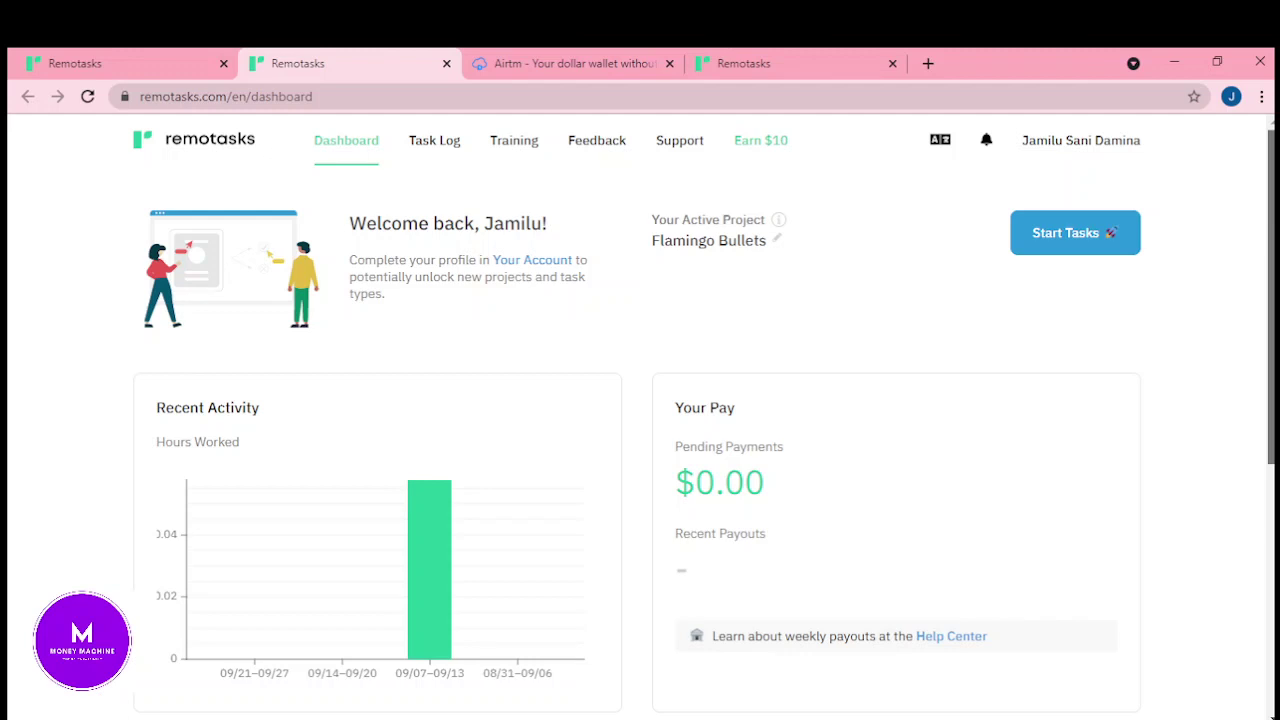
# - Restart the Flamingo tasks and select the Style category under Style Information for the Dawn knit dress, confirming all five work checks
pyautogui.click(18, 52)
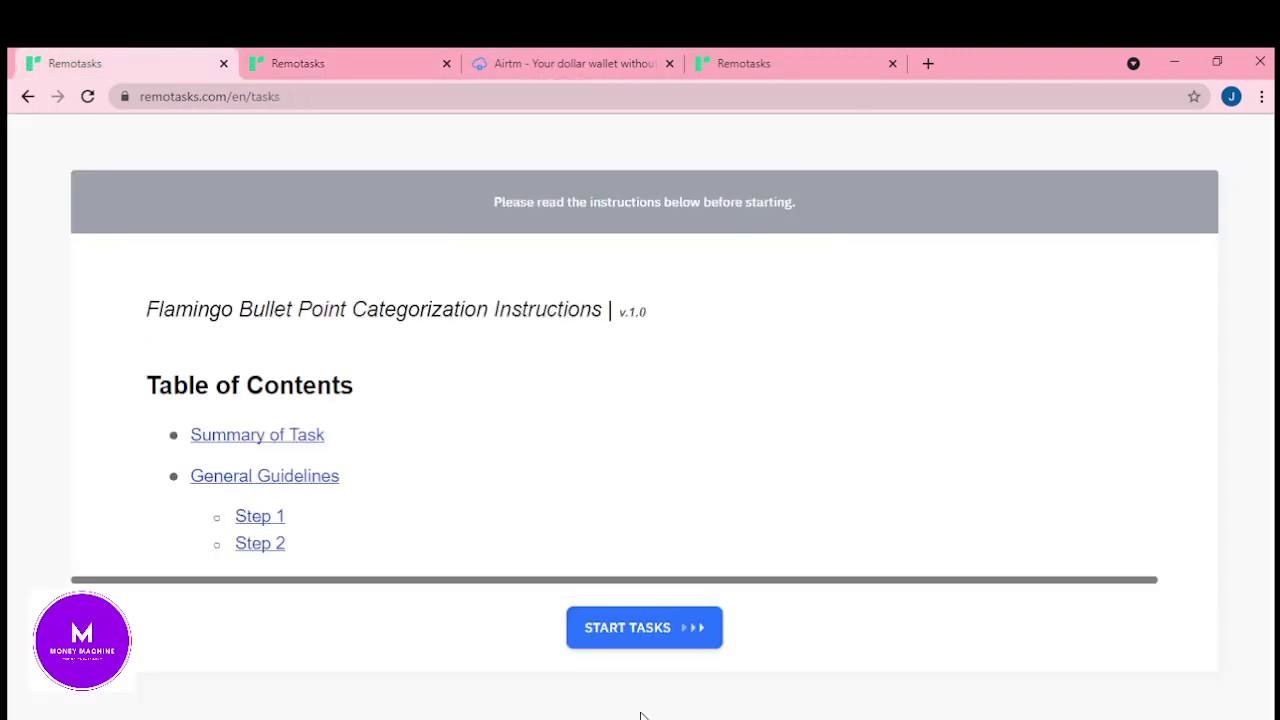
pyautogui.click(654, 648)
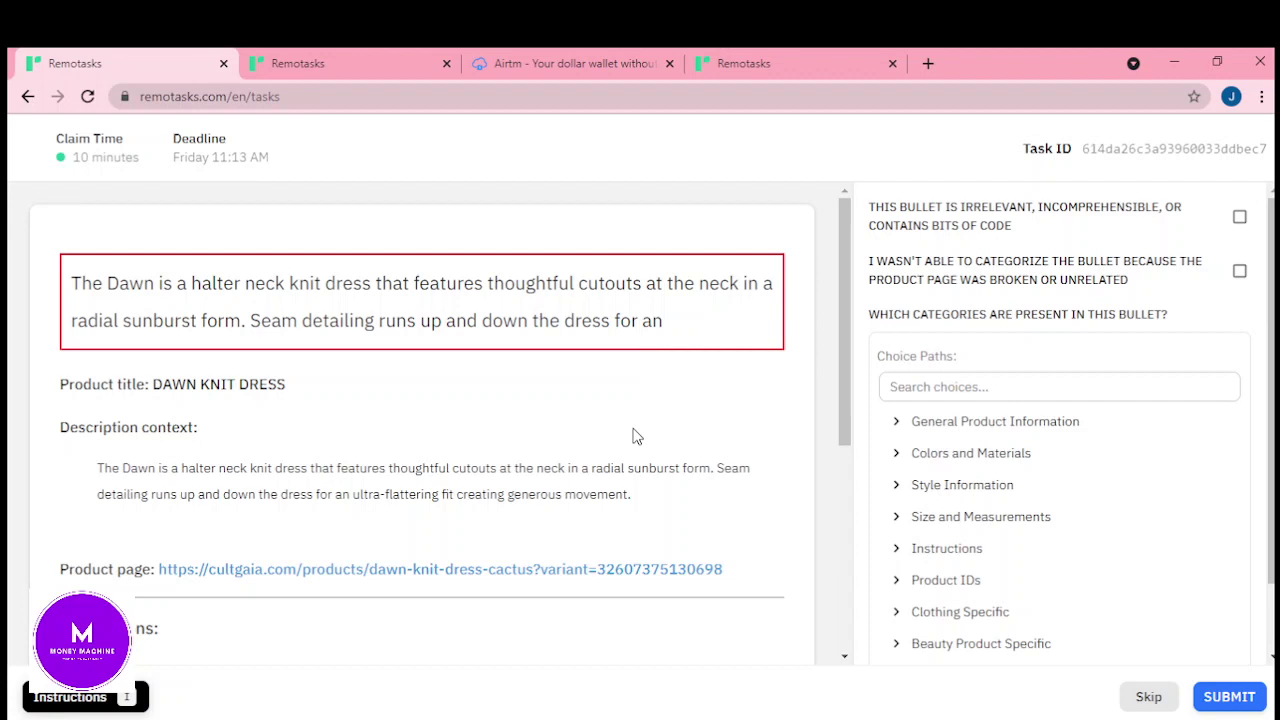
pyautogui.click(1033, 499)
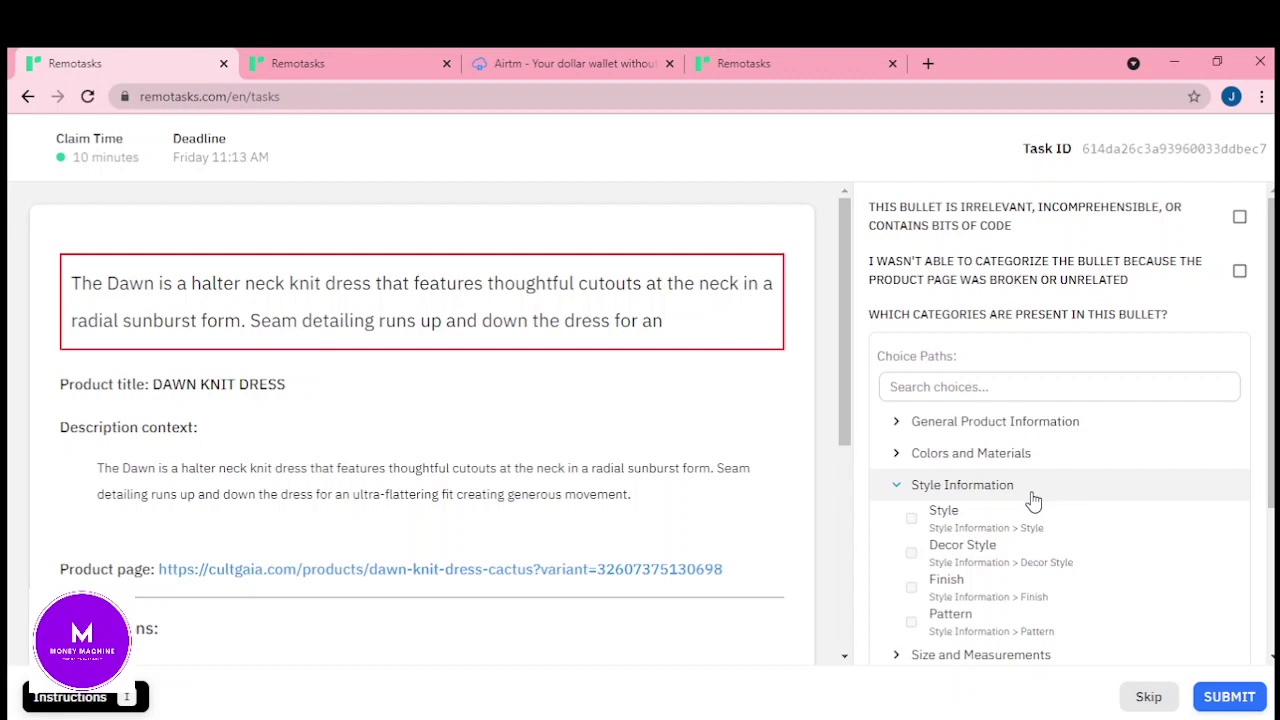
pyautogui.click(951, 537)
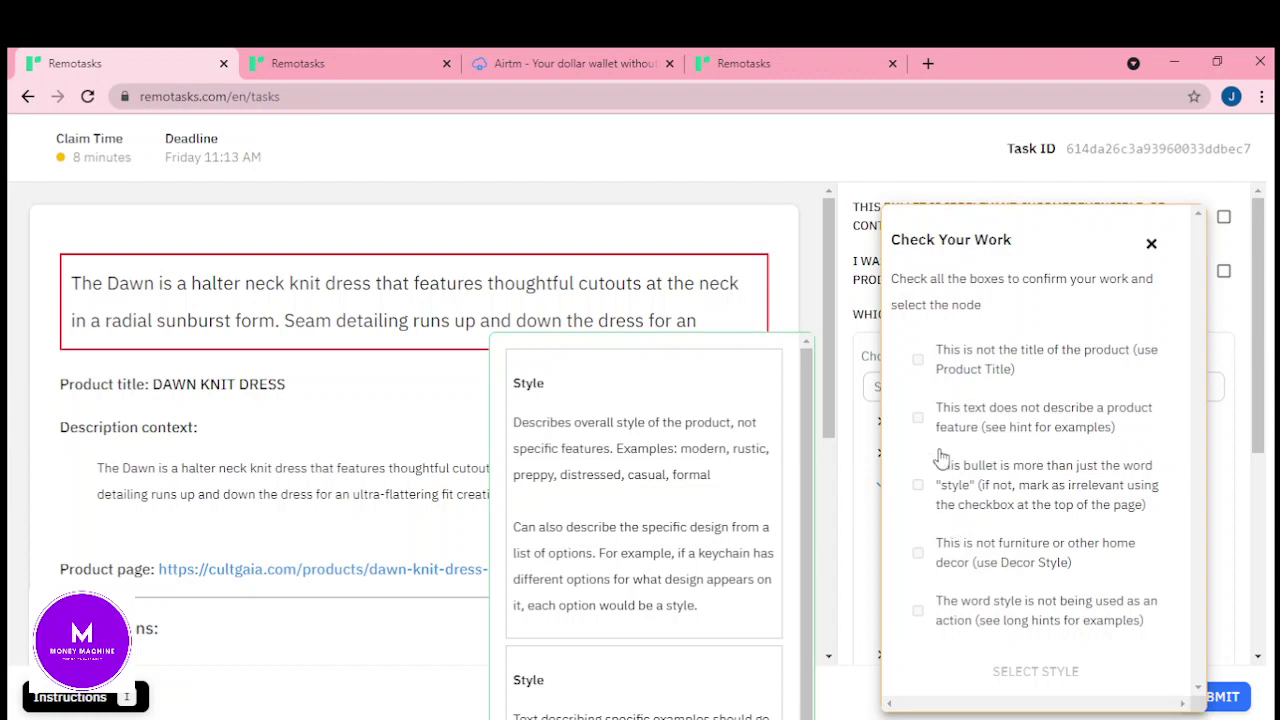
pyautogui.click(916, 362)
pyautogui.click(919, 556)
pyautogui.click(918, 610)
pyautogui.click(920, 487)
pyautogui.click(918, 418)
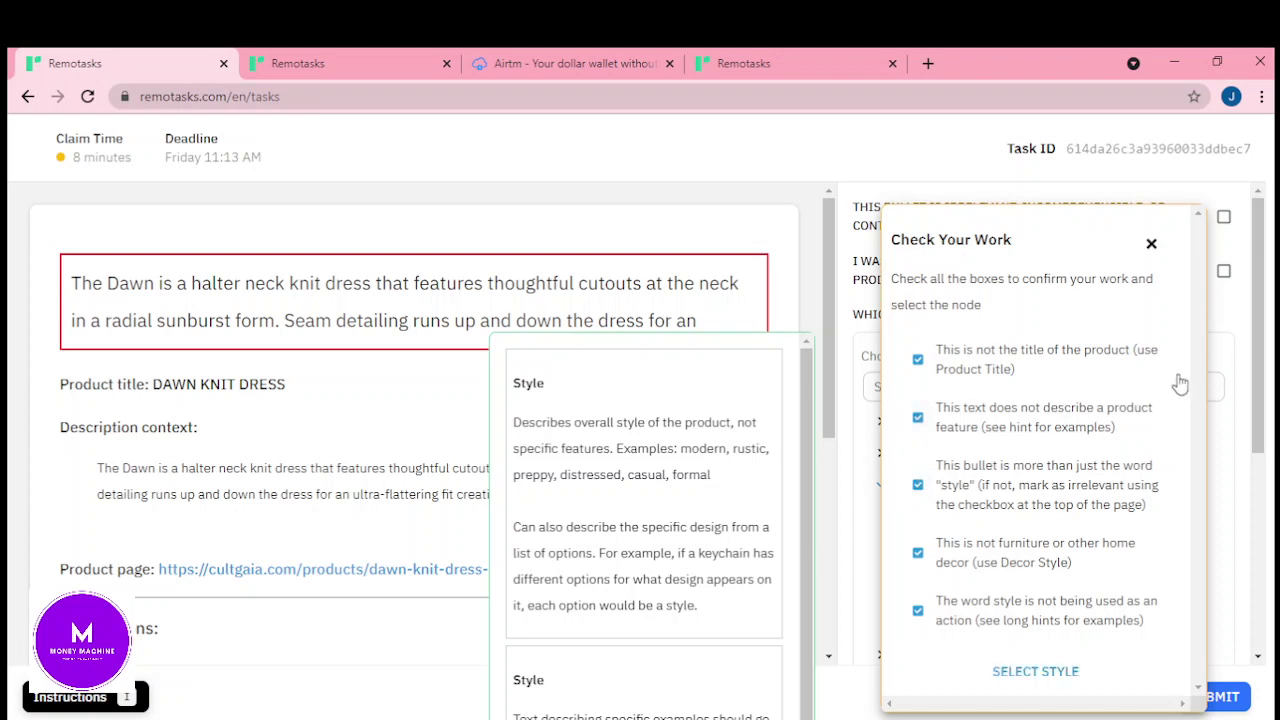
pyautogui.click(1042, 673)
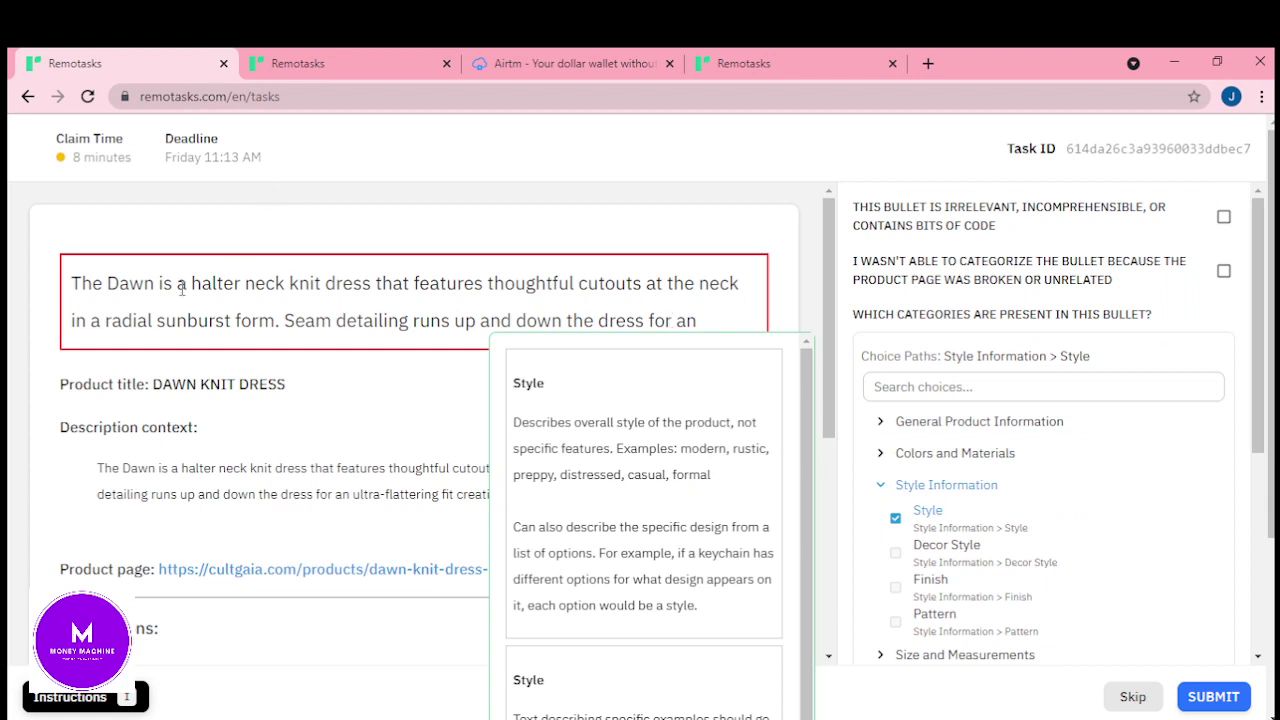
# - Copy the bullet's text from "The Dawn is a halter neck" to "radial sunburst form" into the STYLE text answer
pyautogui.moveTo(276, 318); pyautogui.dragTo(62, 277)
pyautogui.hotkey('ctrl', 'c')
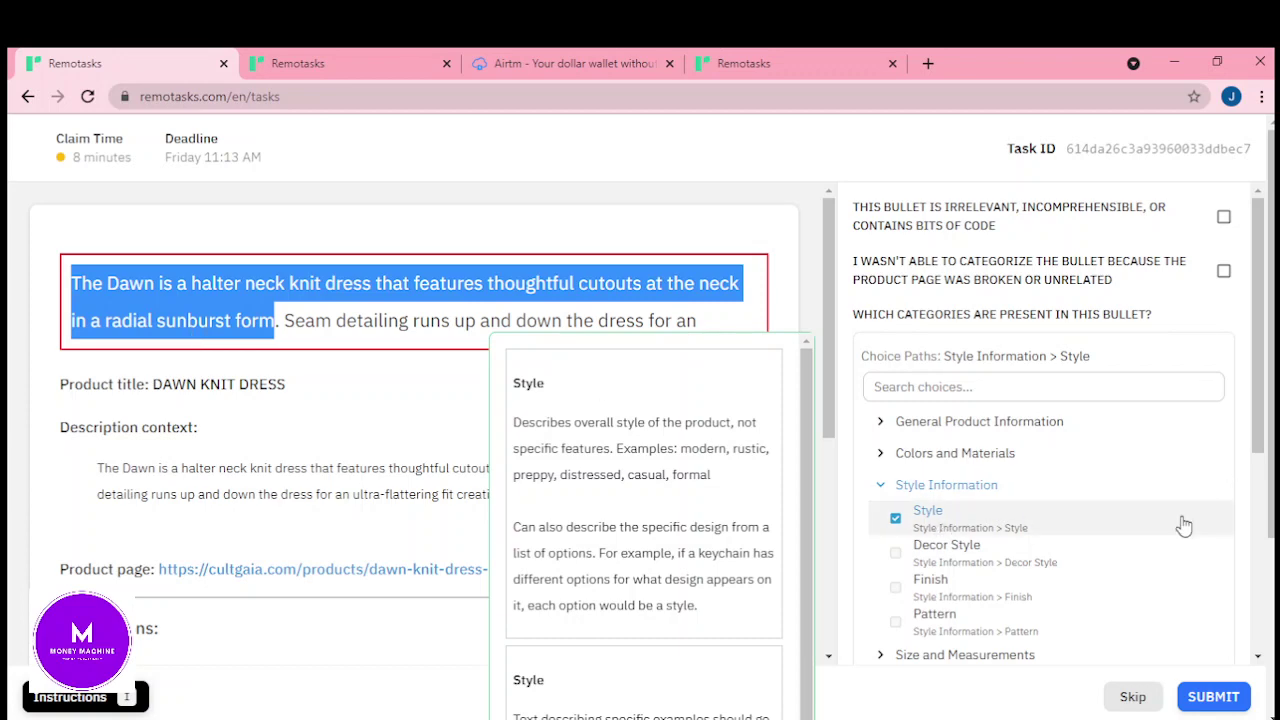
pyautogui.scroll(-4, 1000, 450)
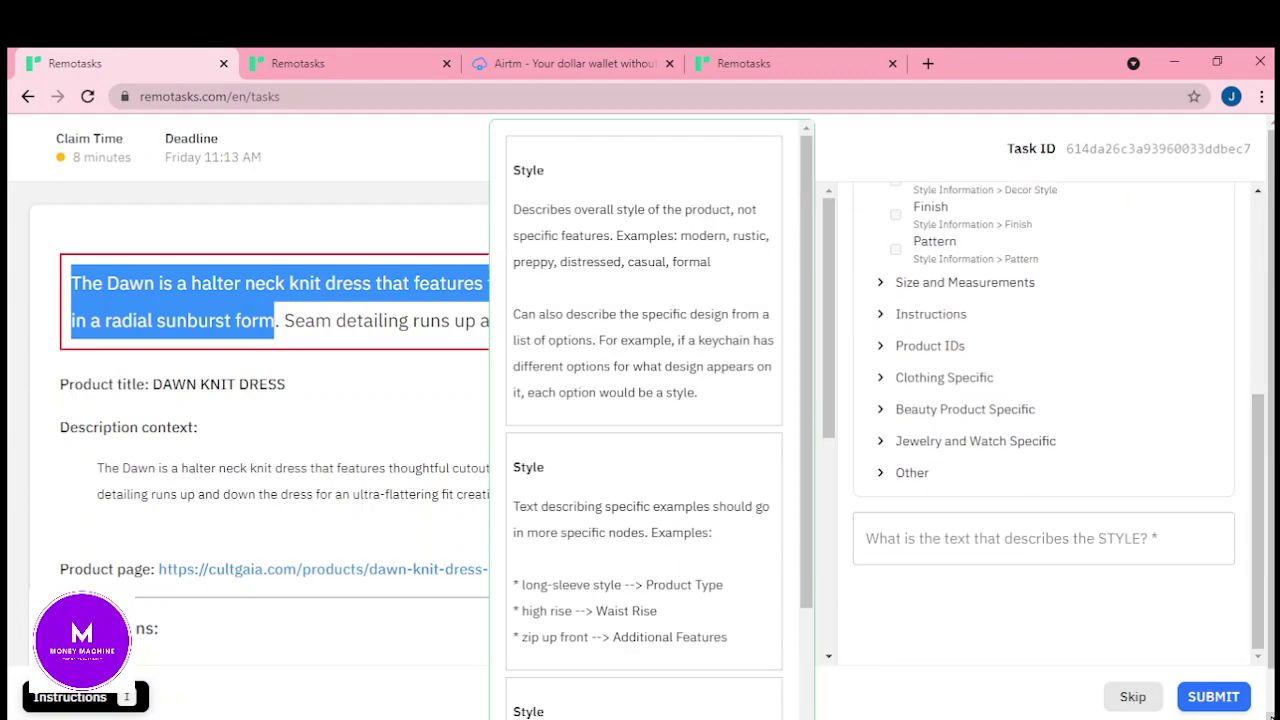
pyautogui.click(993, 540)
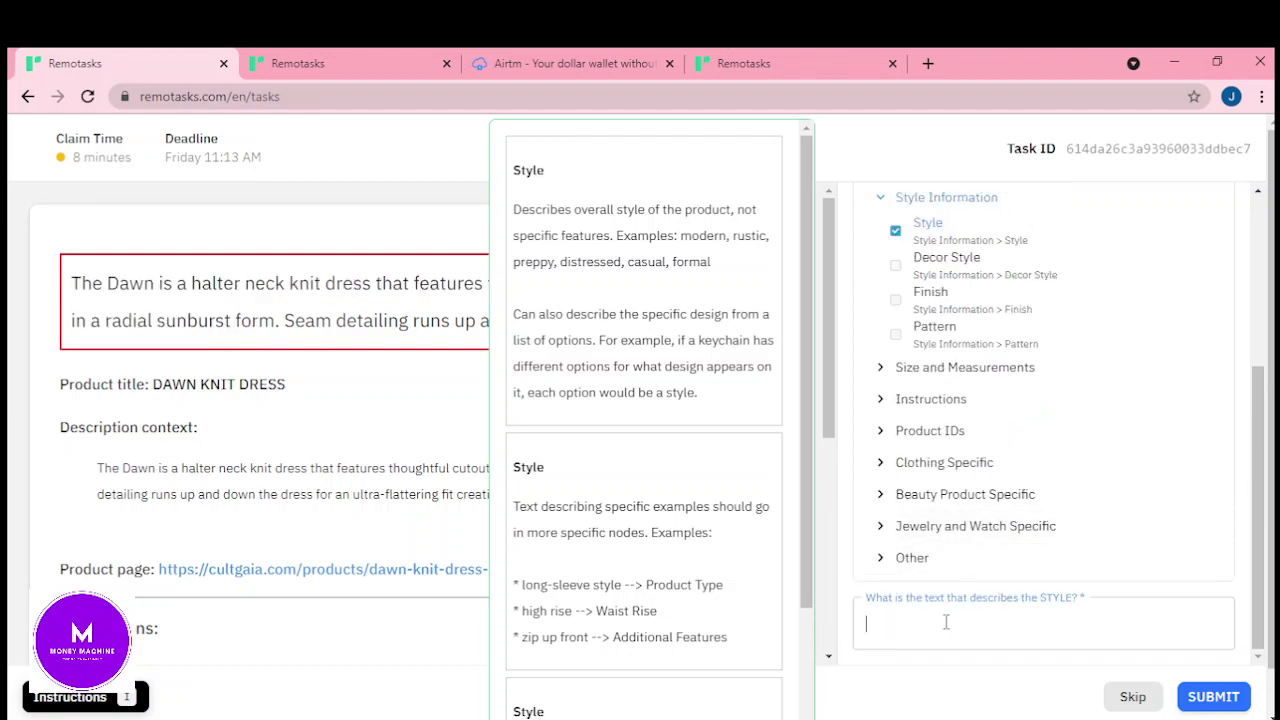
pyautogui.hotkey('ctrl', 'v')
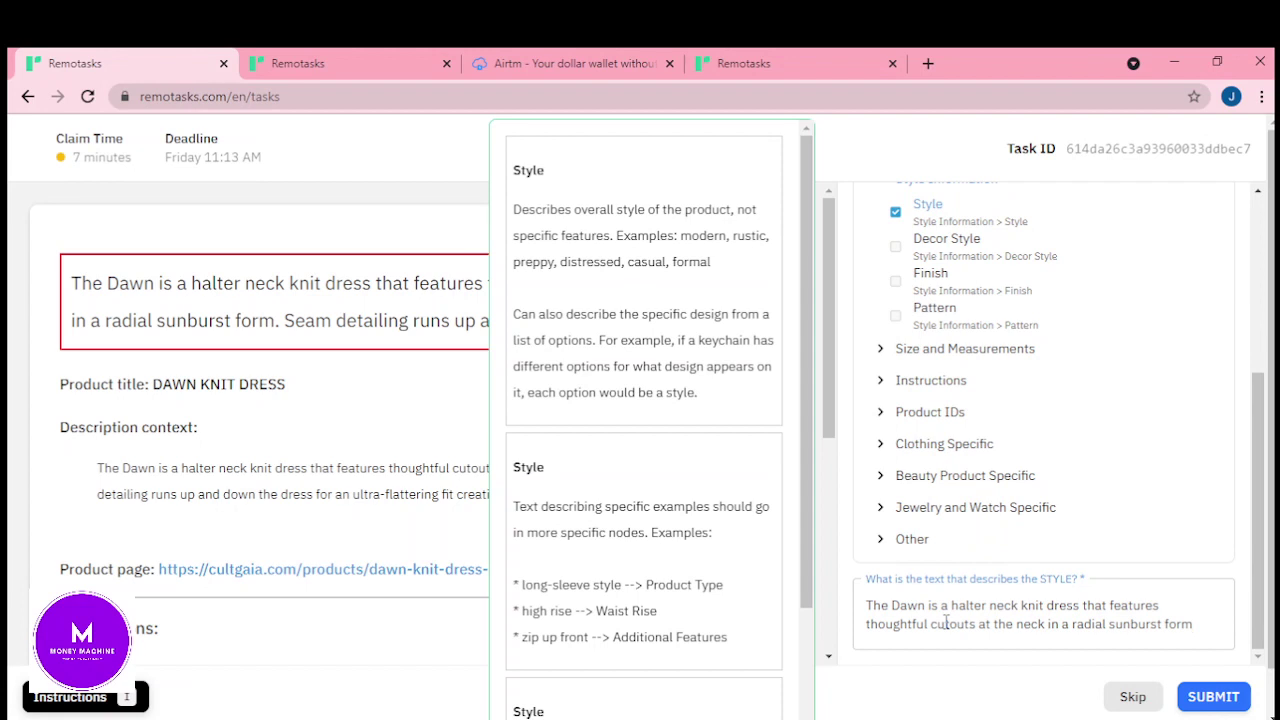
# - Submit the Dawn knit dress task, dismissing the linter's potential product types warning and confirming the submission again
pyautogui.click(1212, 697)
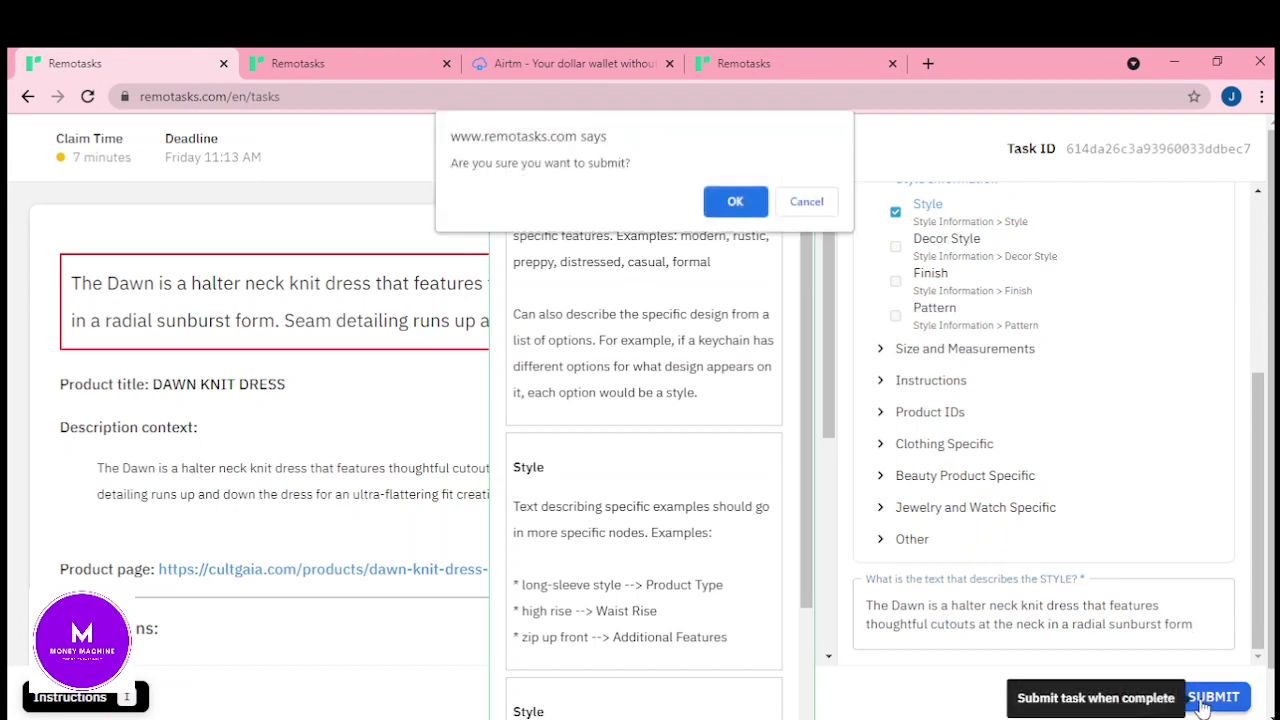
pyautogui.click(733, 201)
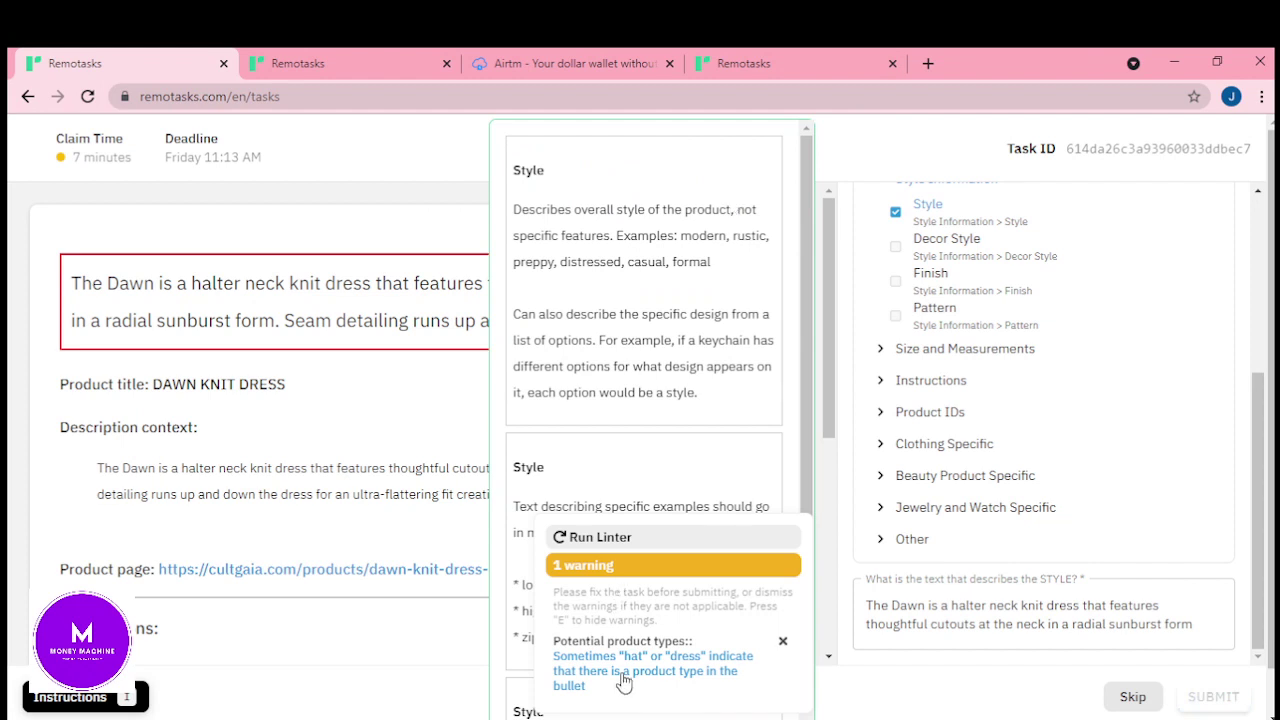
pyautogui.click(784, 646)
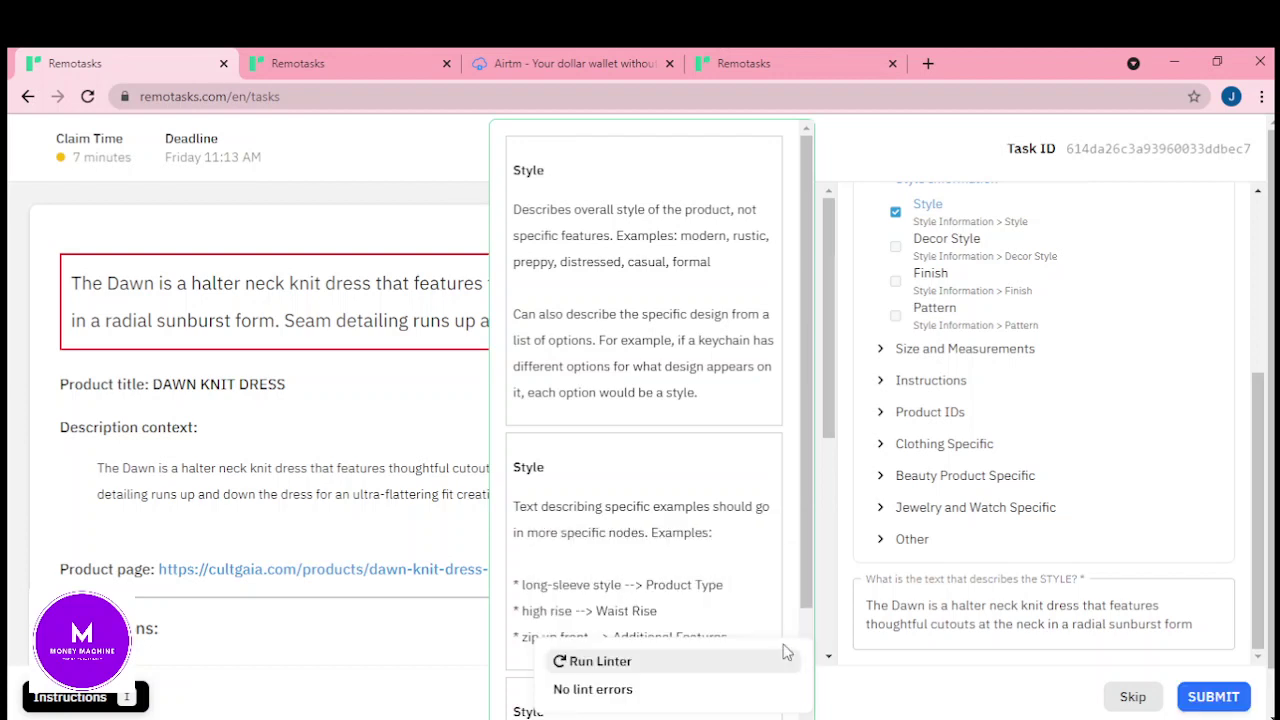
pyautogui.click(1192, 699)
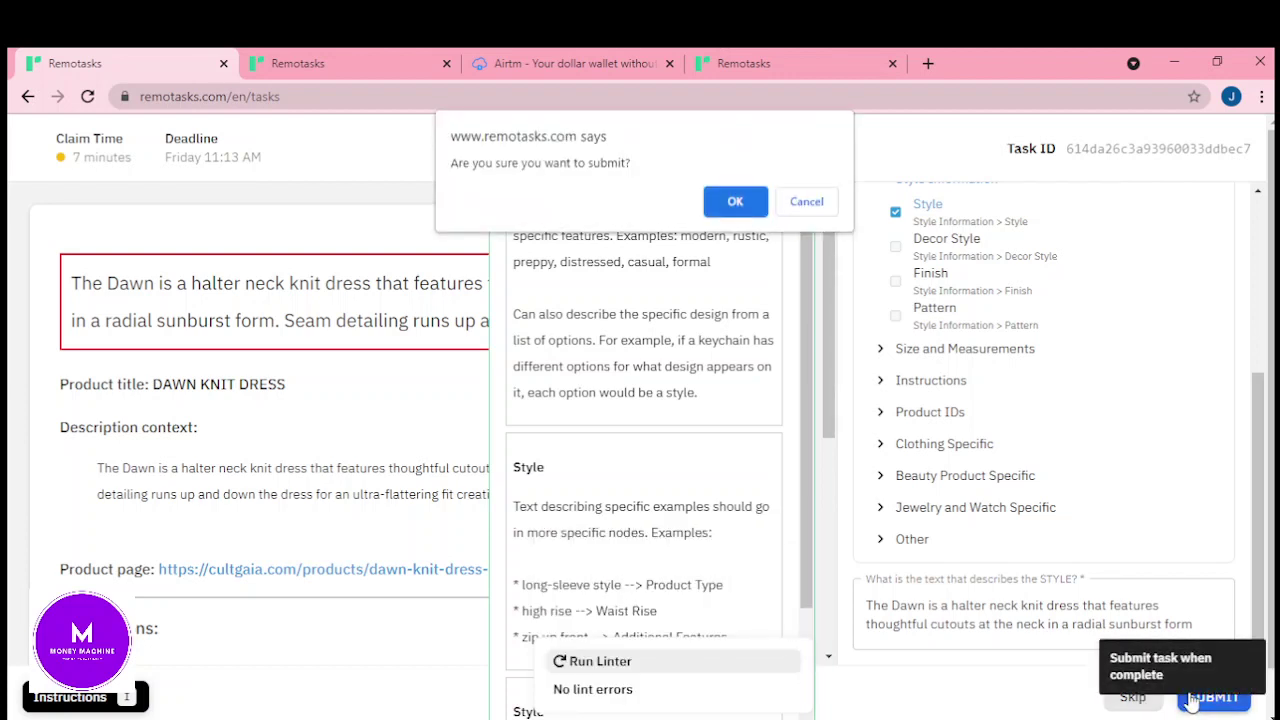
pyautogui.click(735, 201)
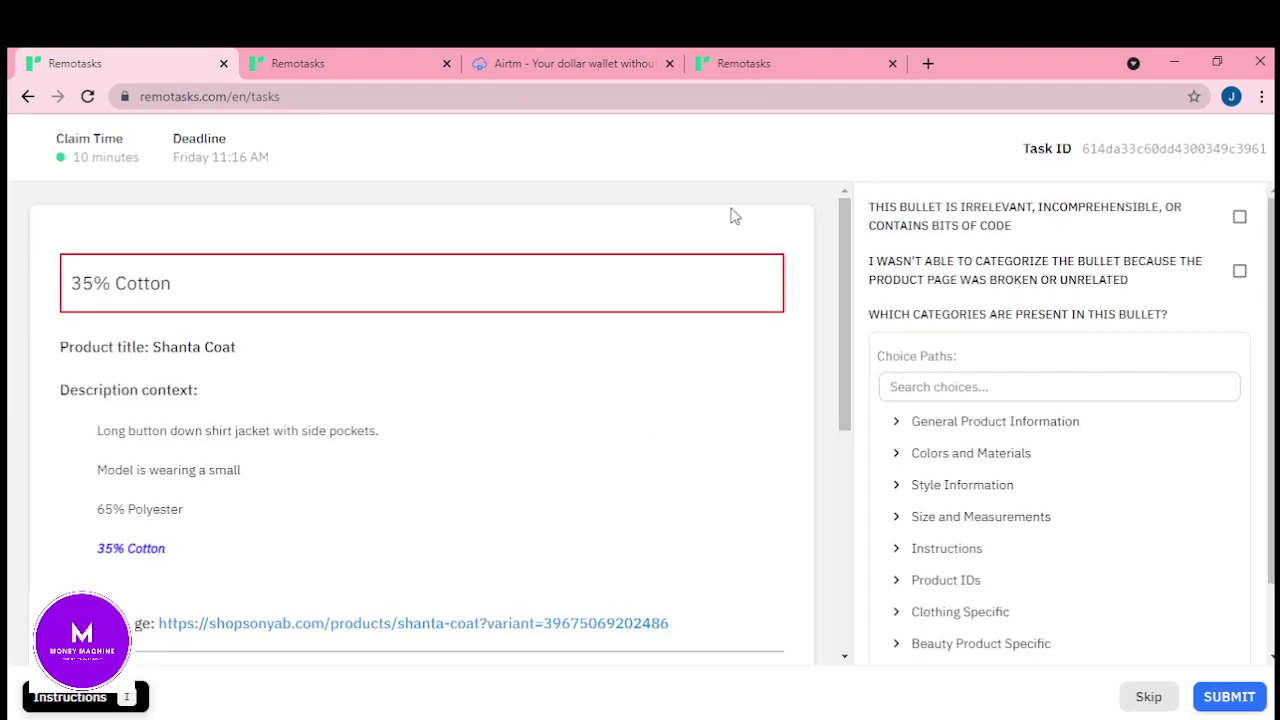
# - Select the Material category under Colors and Materials for the Shanta Coat bullet, confirming both work checks
pyautogui.click(975, 460)
pyautogui.click(963, 489)
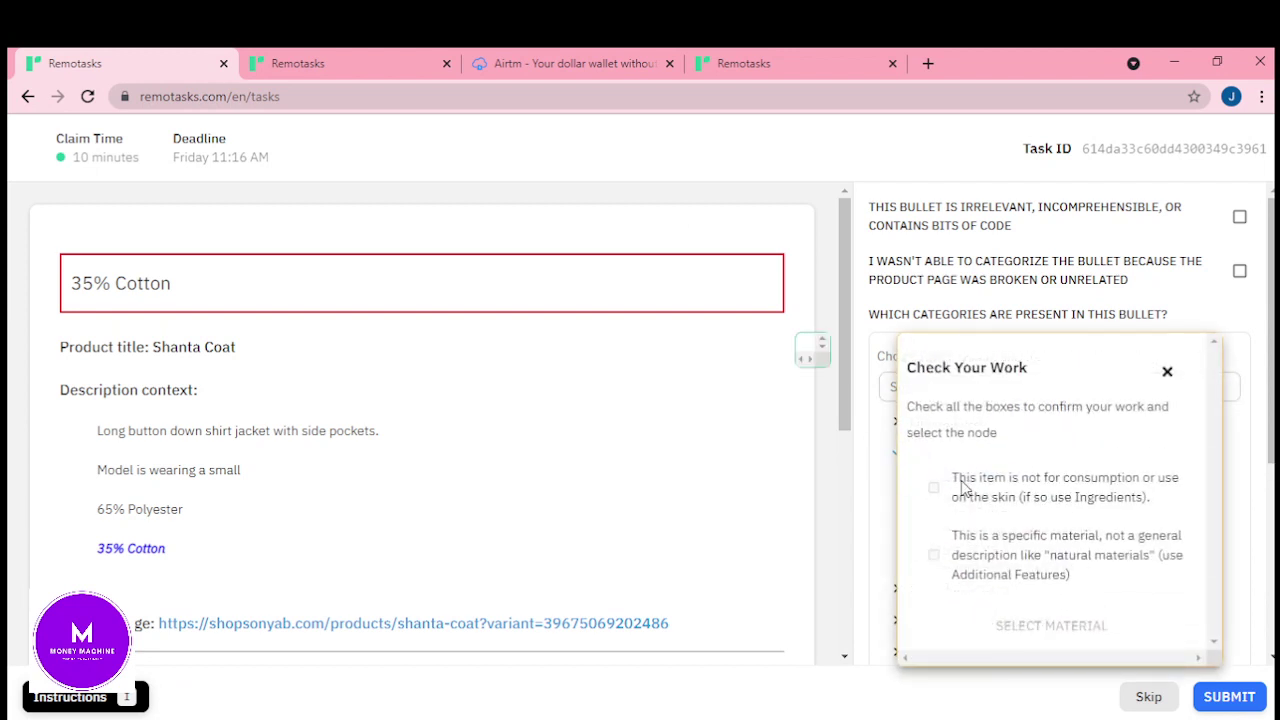
pyautogui.click(934, 489)
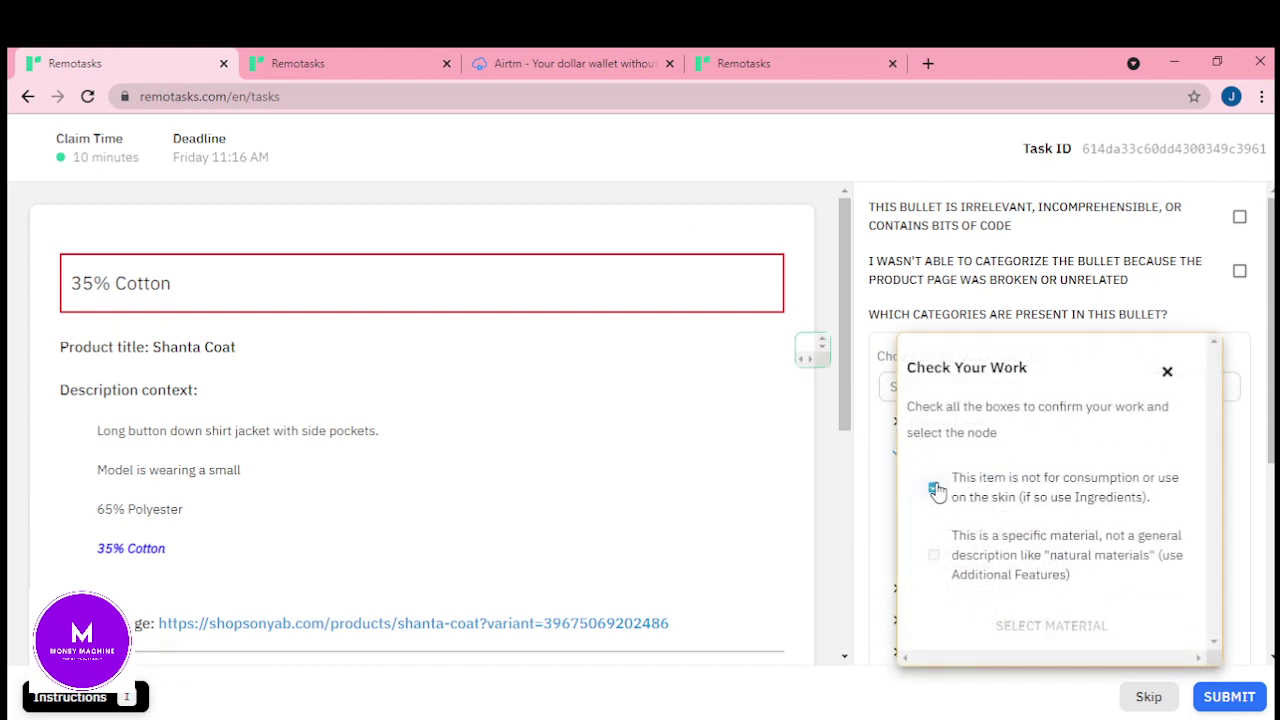
pyautogui.click(933, 556)
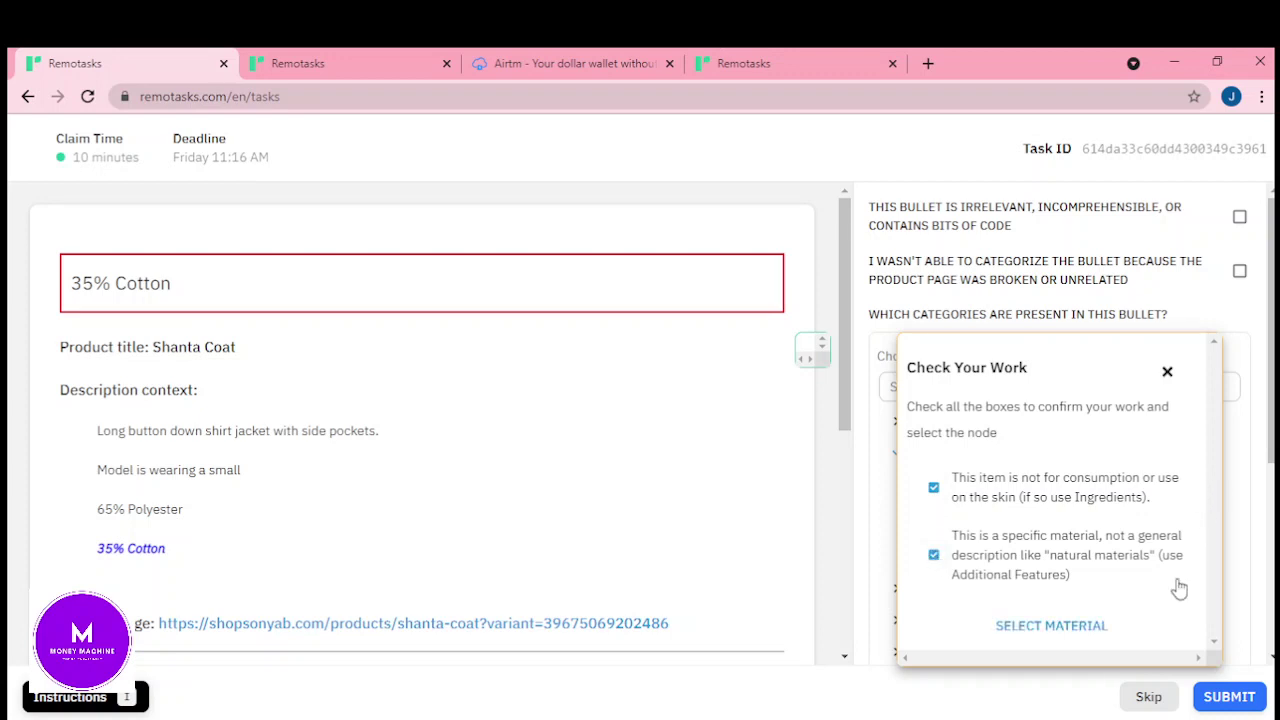
pyautogui.click(1068, 632)
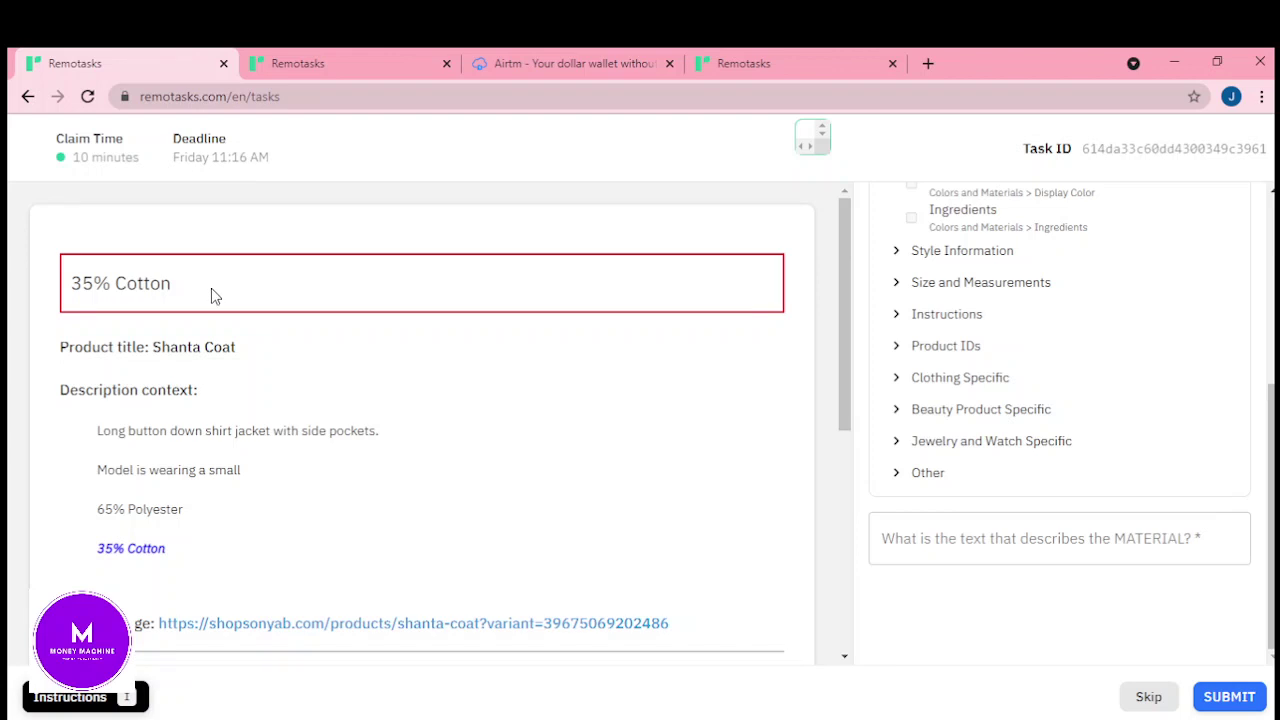
# - Copy the bullet text "35% Cotton" into the MATERIAL text answer
pyautogui.moveTo(211, 291); pyautogui.dragTo(40, 283)
pyautogui.hotkey('ctrl', 'c')
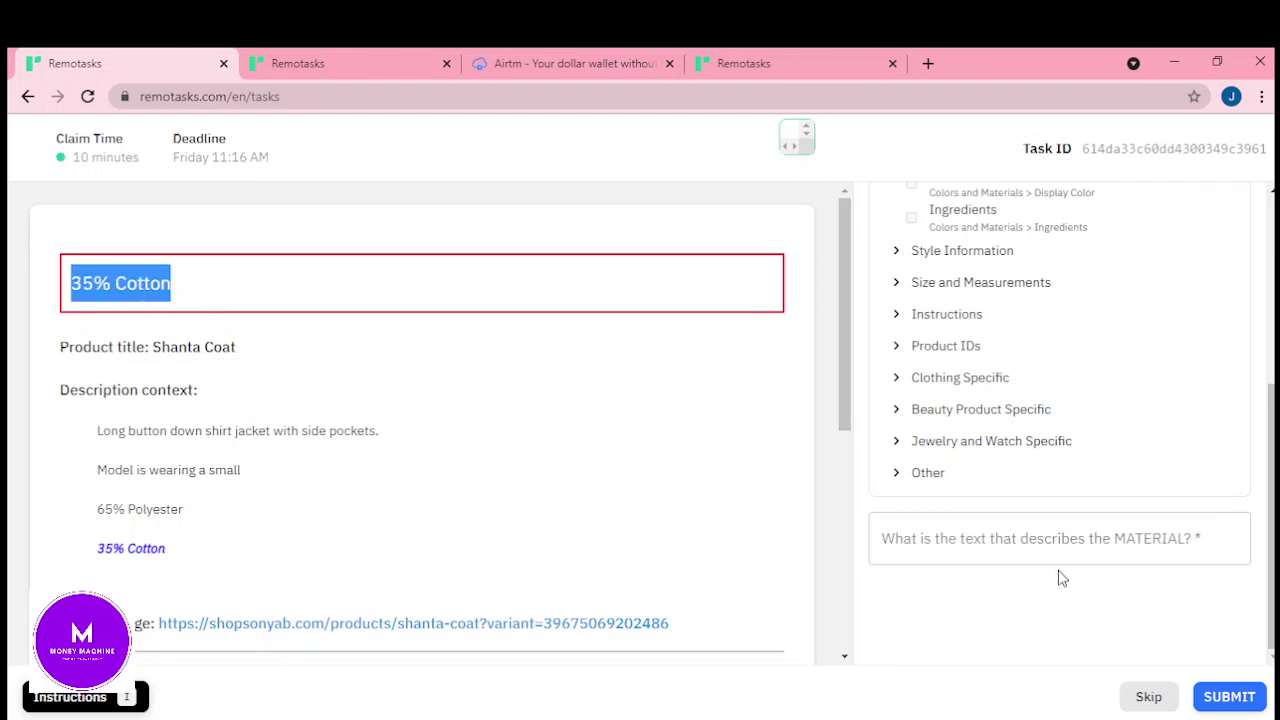
pyautogui.click(1040, 538)
pyautogui.scroll(1, 1040, 538)
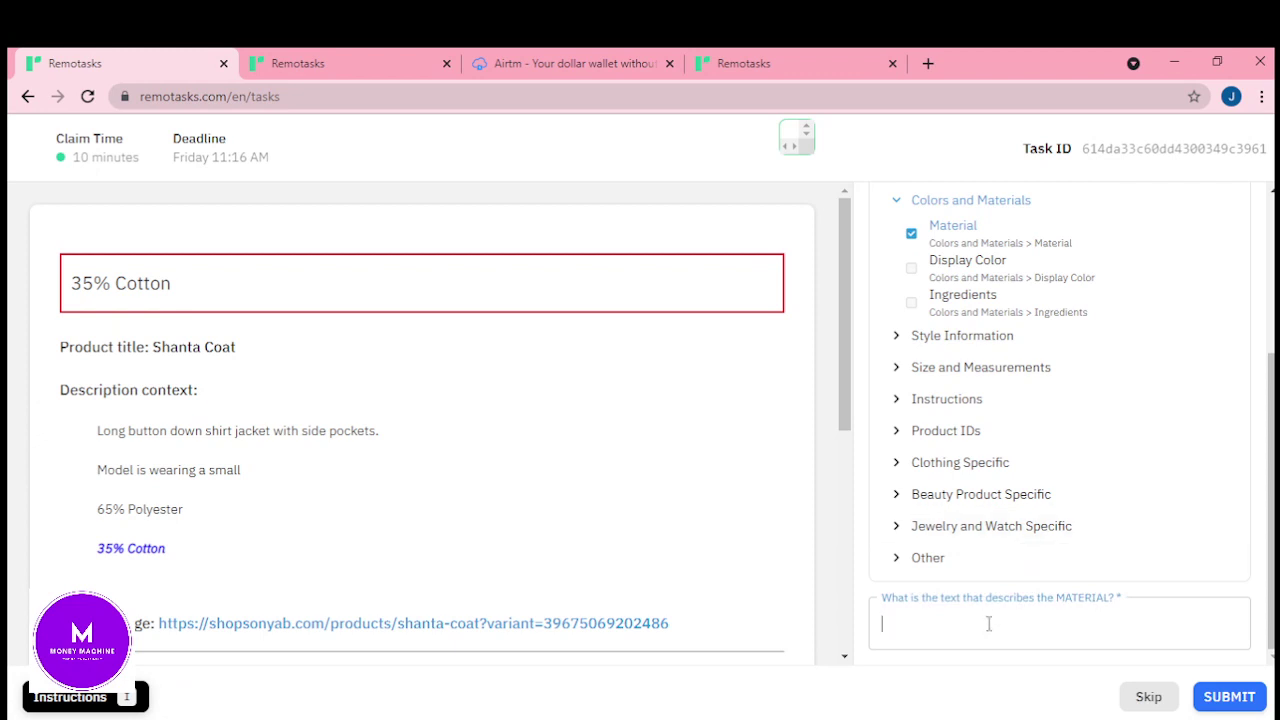
pyautogui.hotkey('ctrl', 'v')
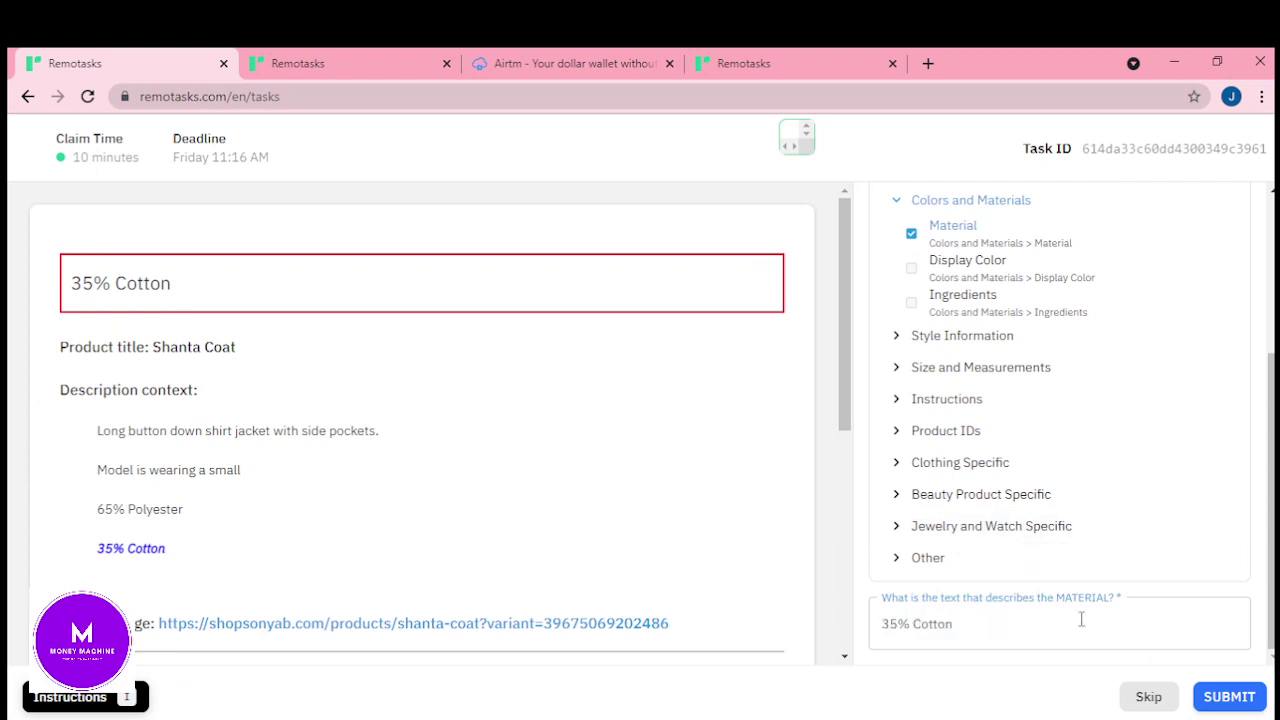
# - Submit the Shanta Coat task, confirm the submission, and go back to the queue
pyautogui.click(1237, 692)
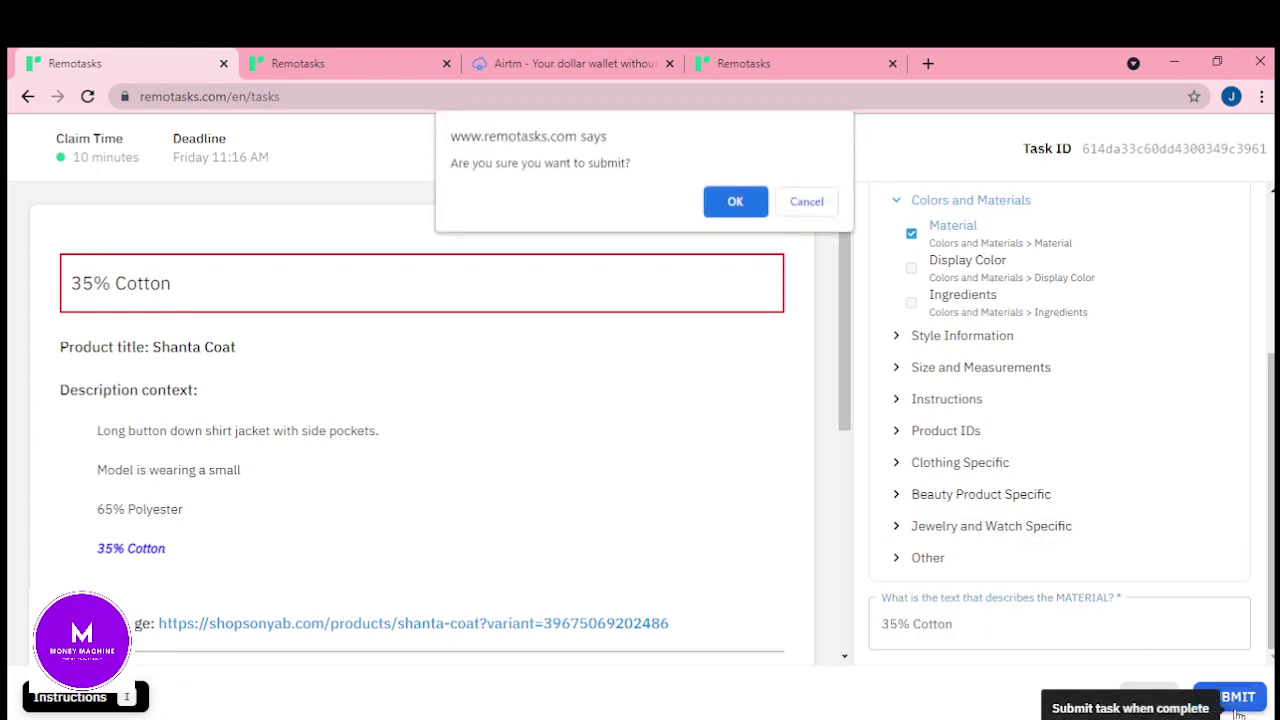
pyautogui.click(735, 202)
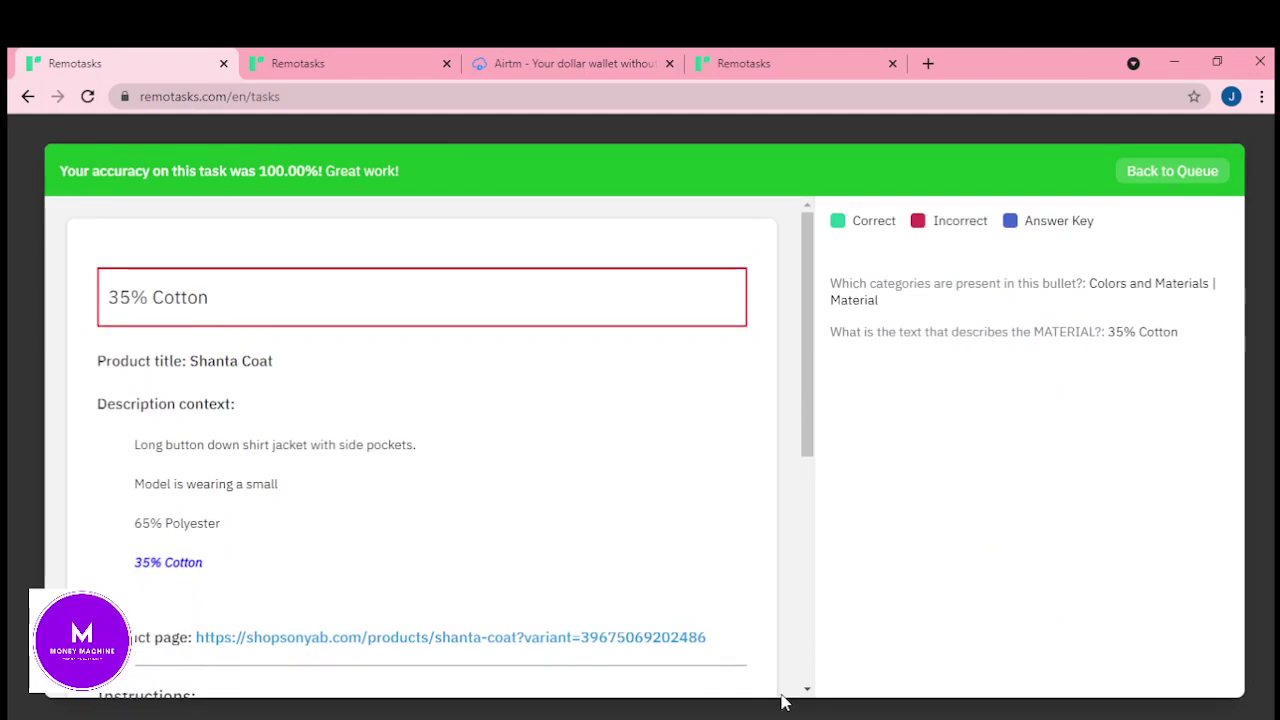
pyautogui.click(1148, 177)
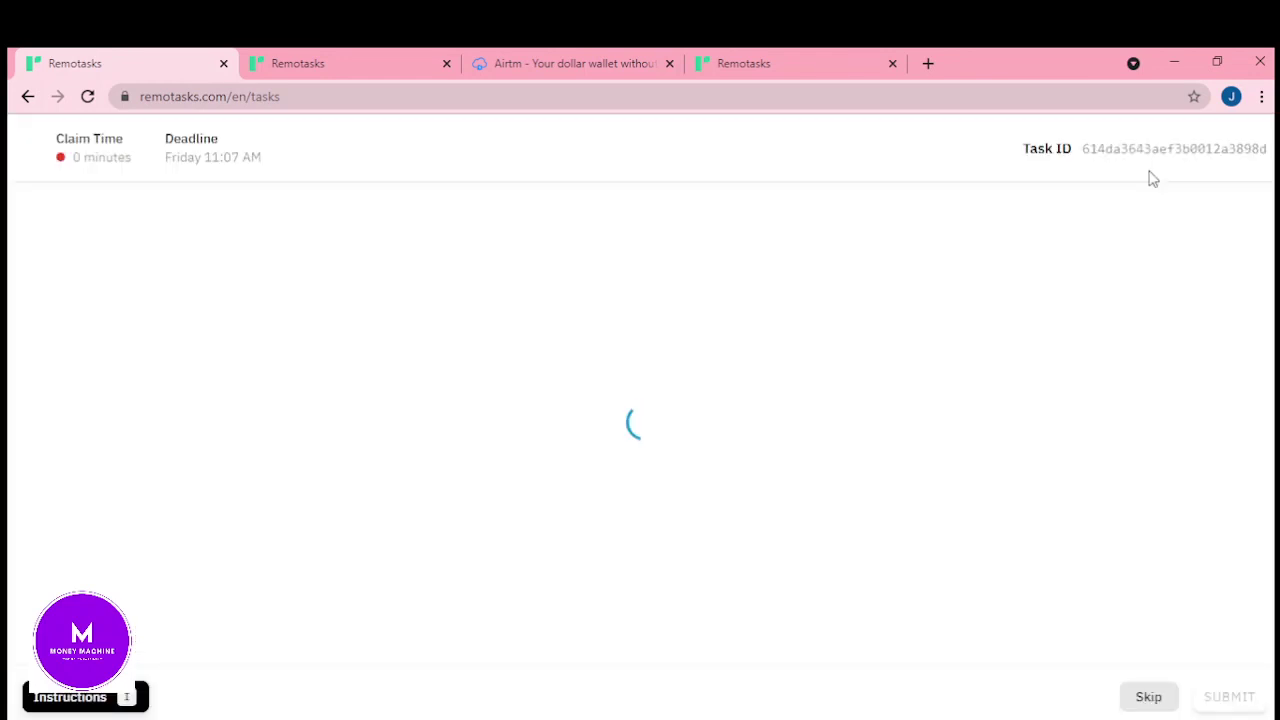